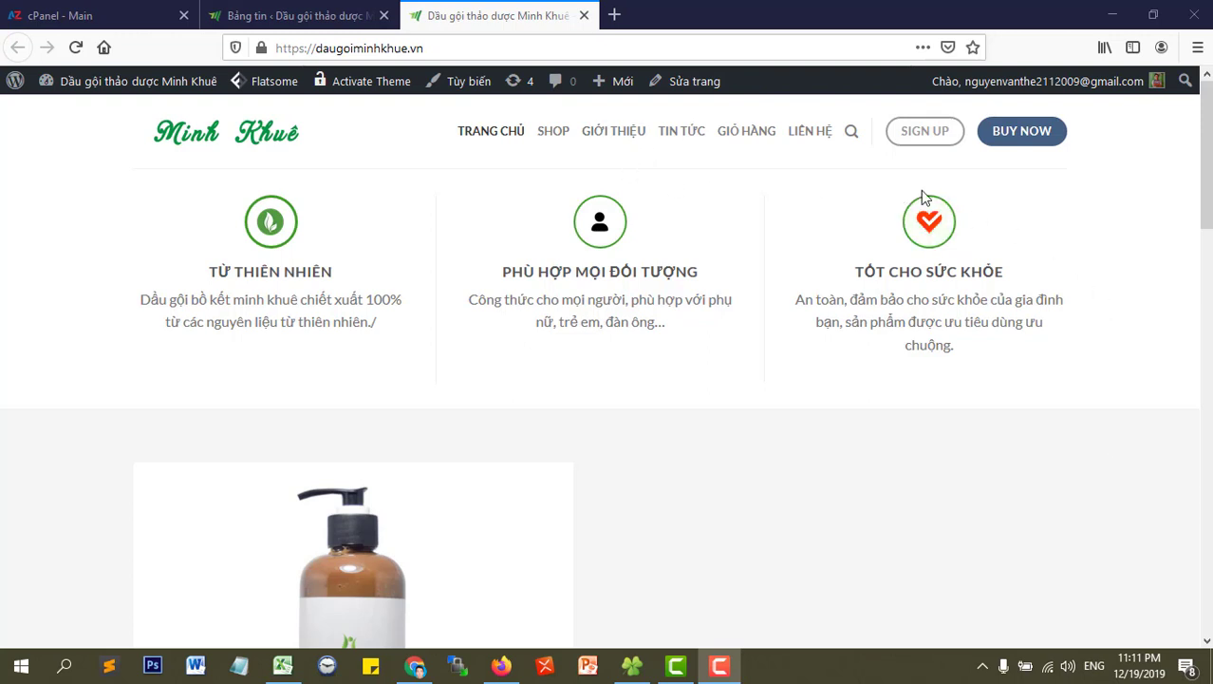
- Look over the daugoiminhkhue.vn home page and its web address
scroll(608, 451, "down", 5)
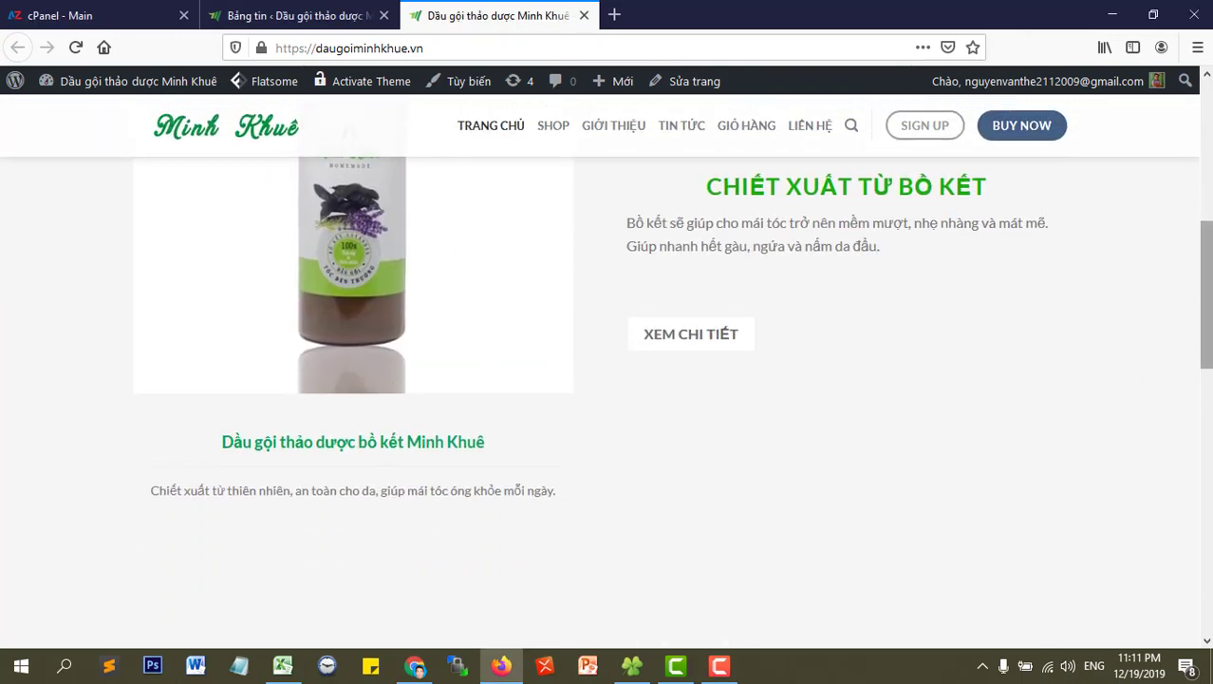
left_click_drag(1206, 285, 1206, 145)
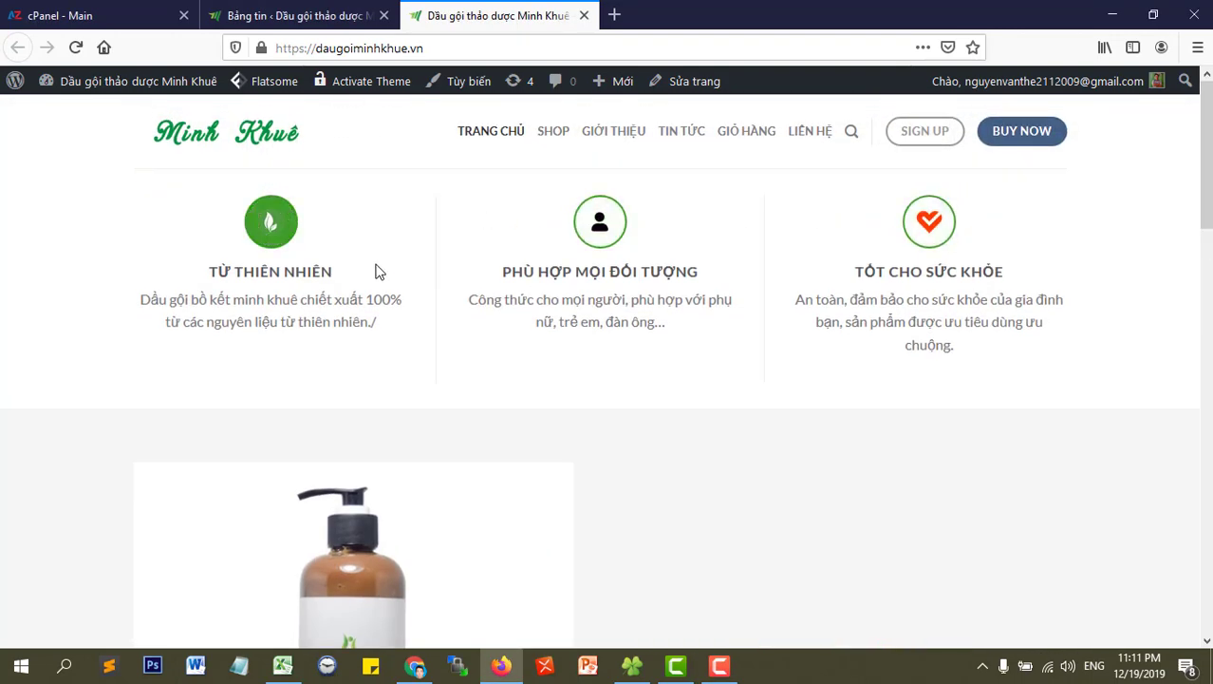
left_click_drag(433, 51, 321, 58)
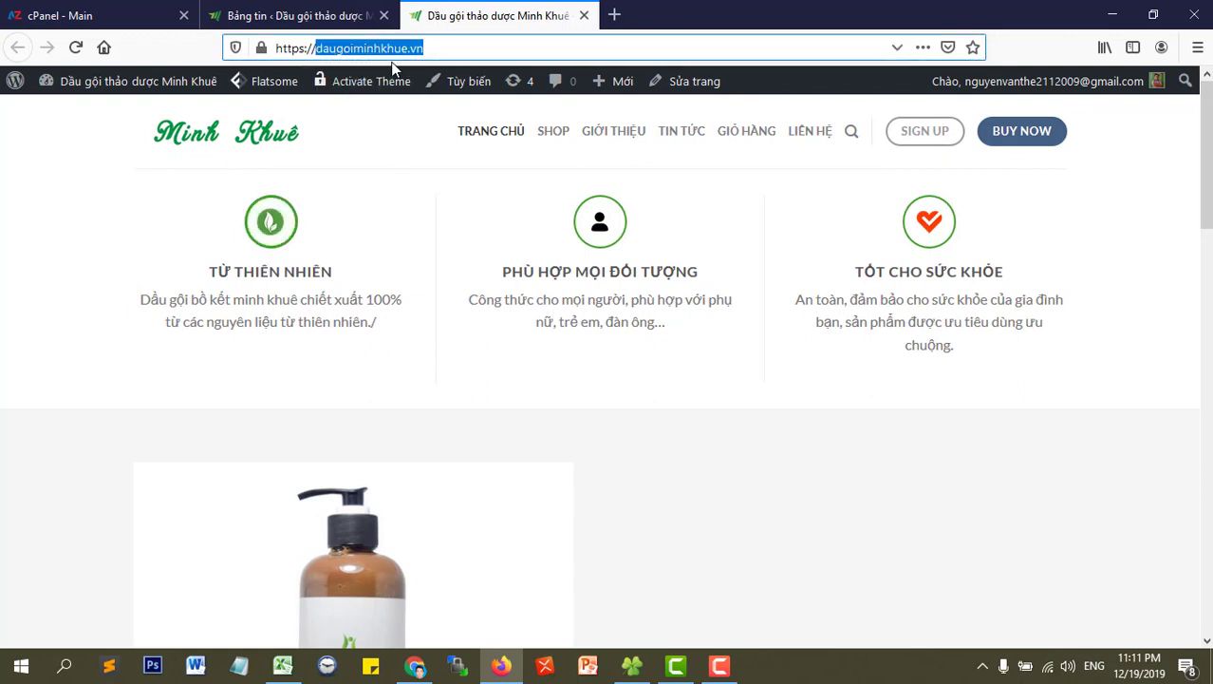
left_click(317, 51)
left_click_drag(316, 51, 444, 43)
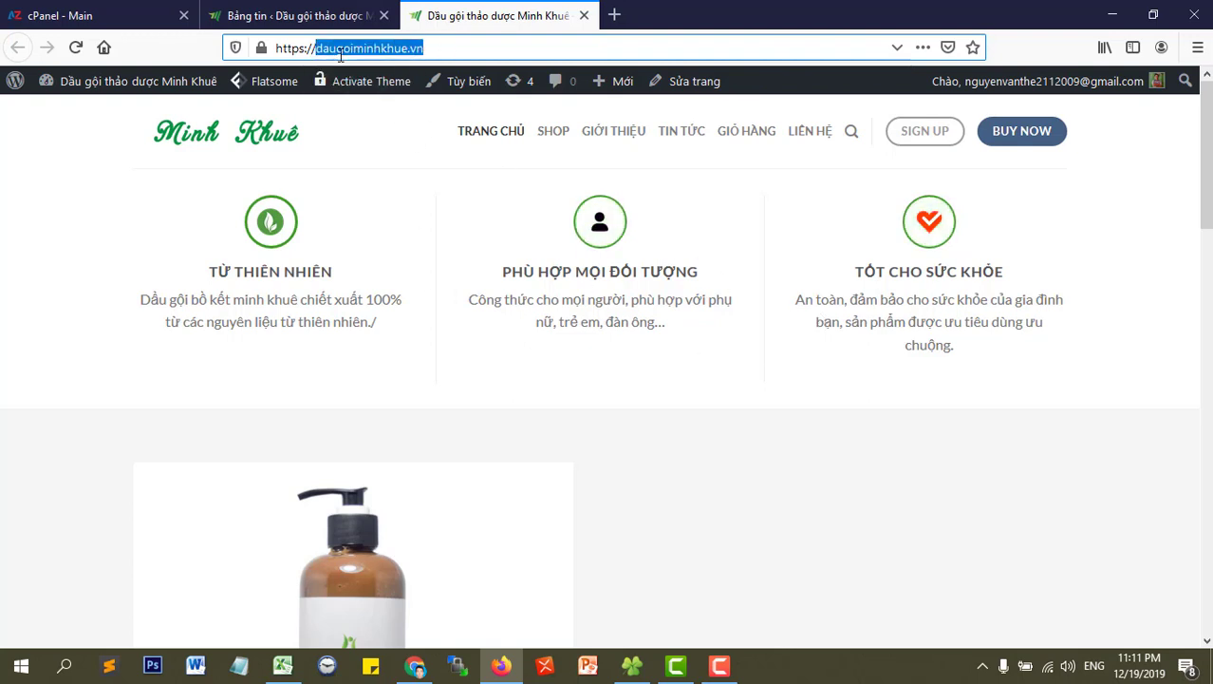
left_click(440, 40)
left_click_drag(439, 40, 316, 47)
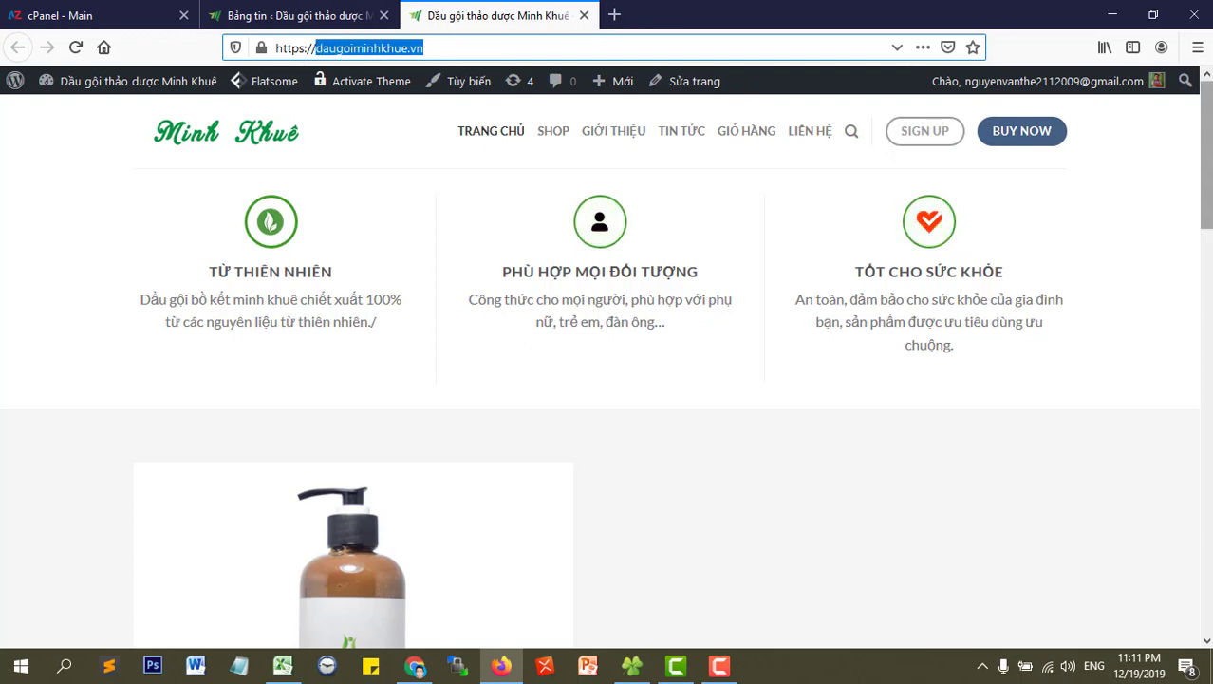
scroll(1037, 264, "down", 2)
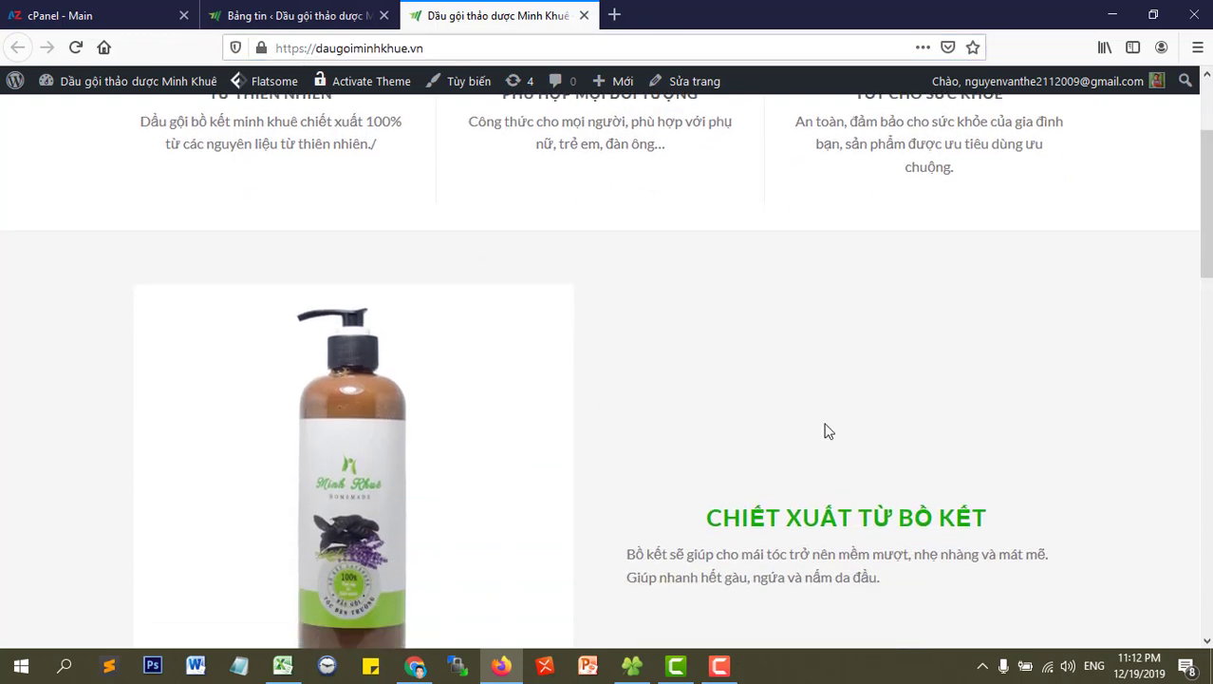
scroll(892, 377, "down", 4)
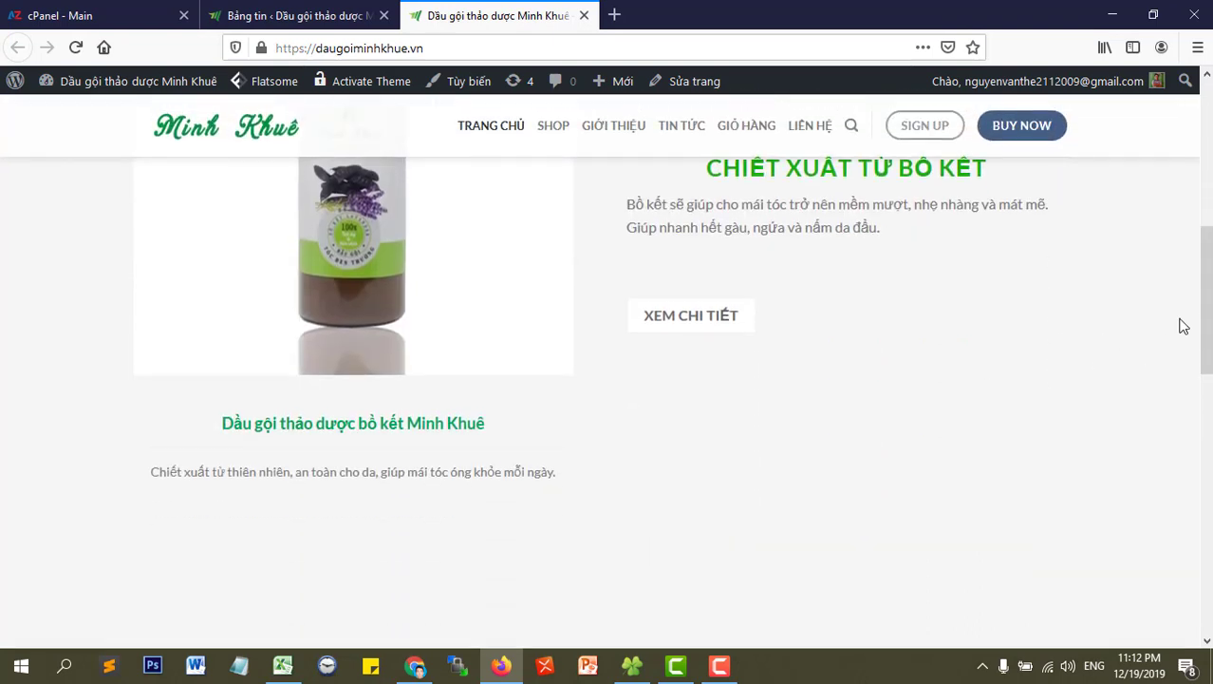
left_click_drag(1206, 292, 1211, 147)
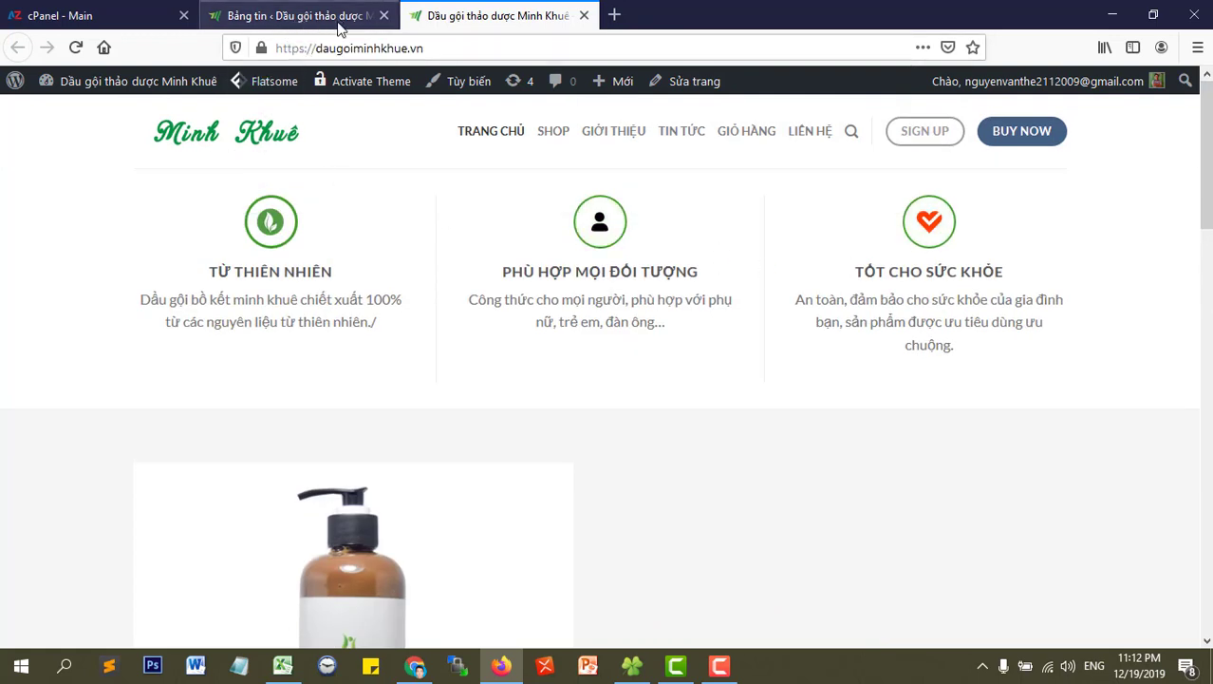
- Close the spare dashboard tab and open the add-new-plugin page in the site's WordPress admin
left_click(384, 16)
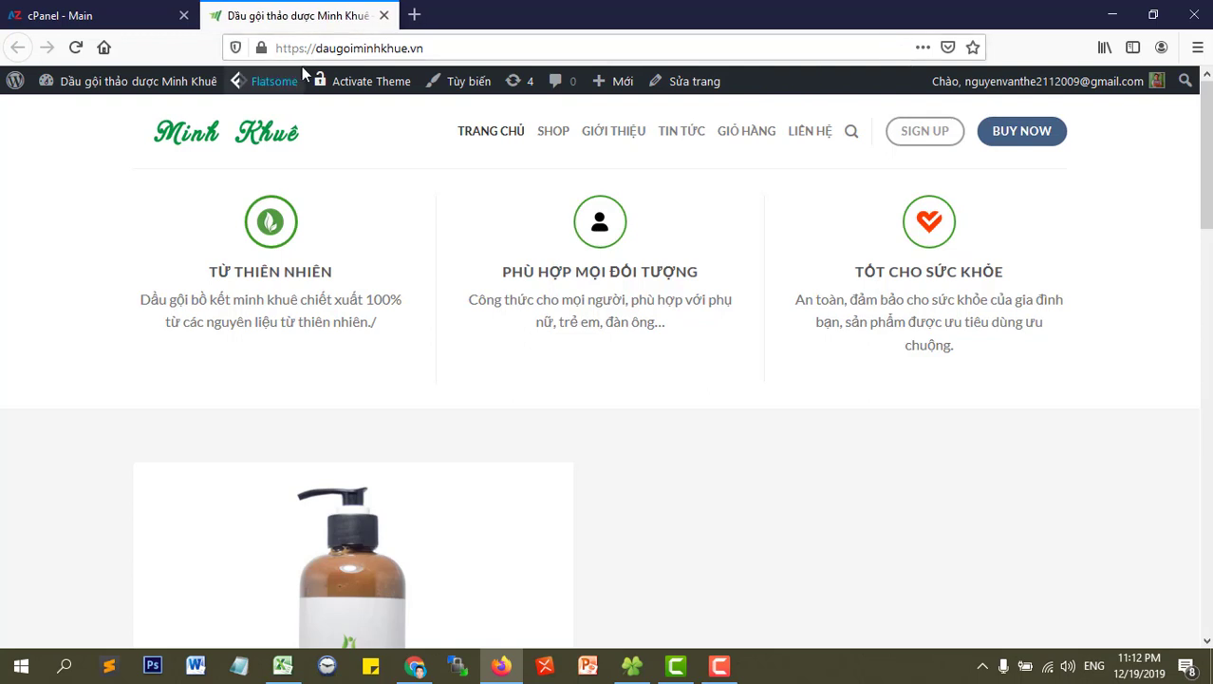
mouse_move(199, 92)
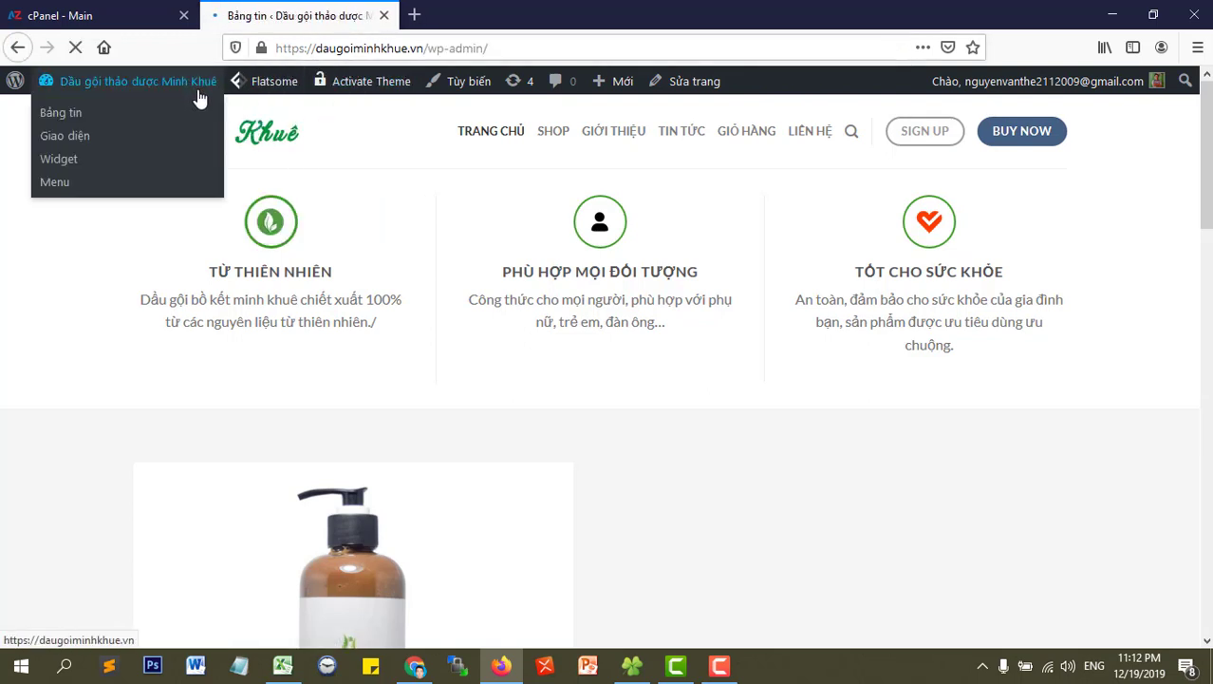
scroll(136, 441, "down", 3)
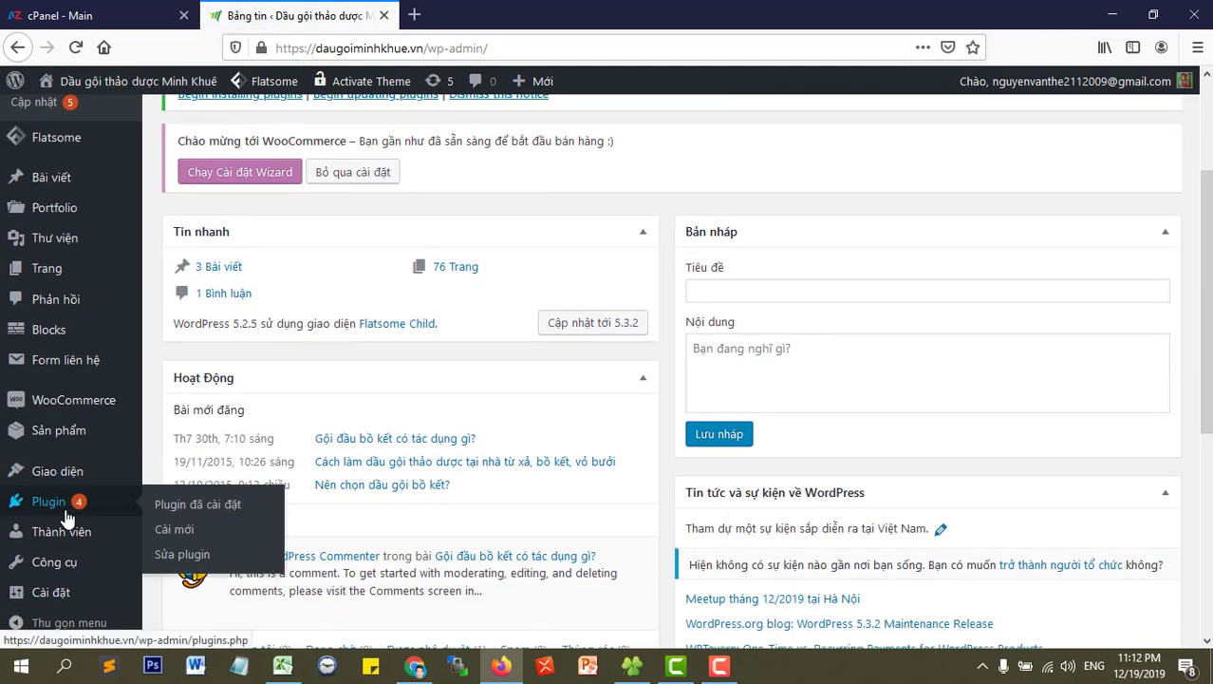
left_click(67, 511)
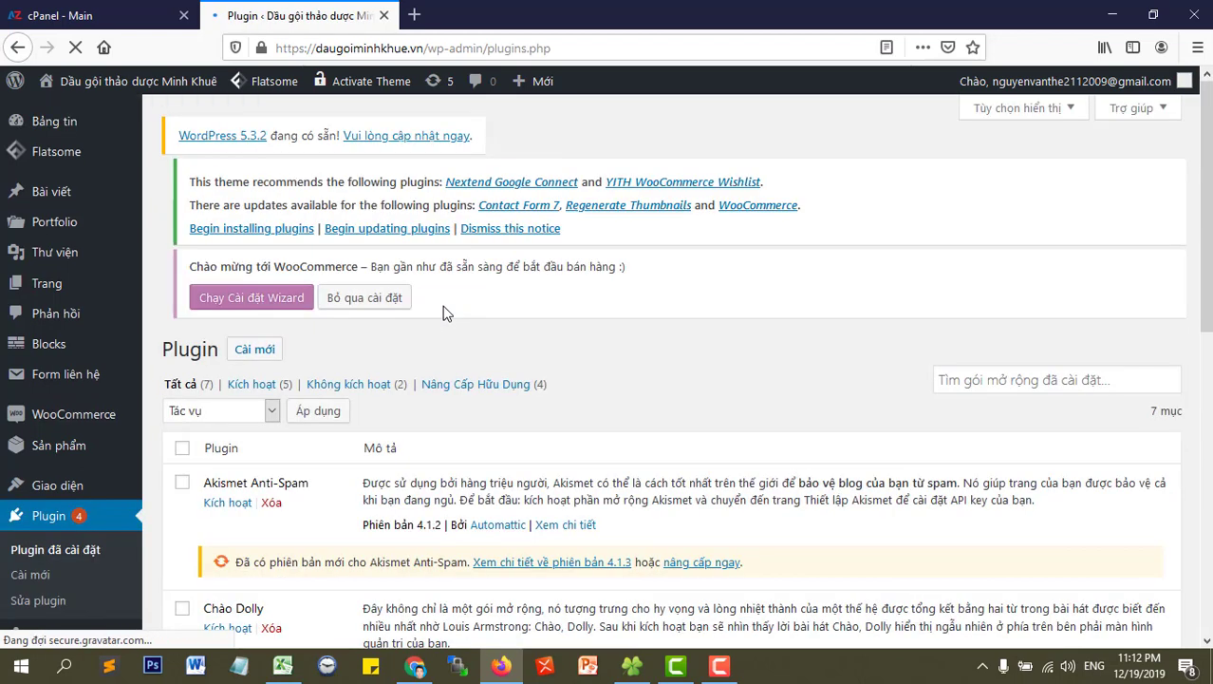
scroll(1144, 279, "down", 2)
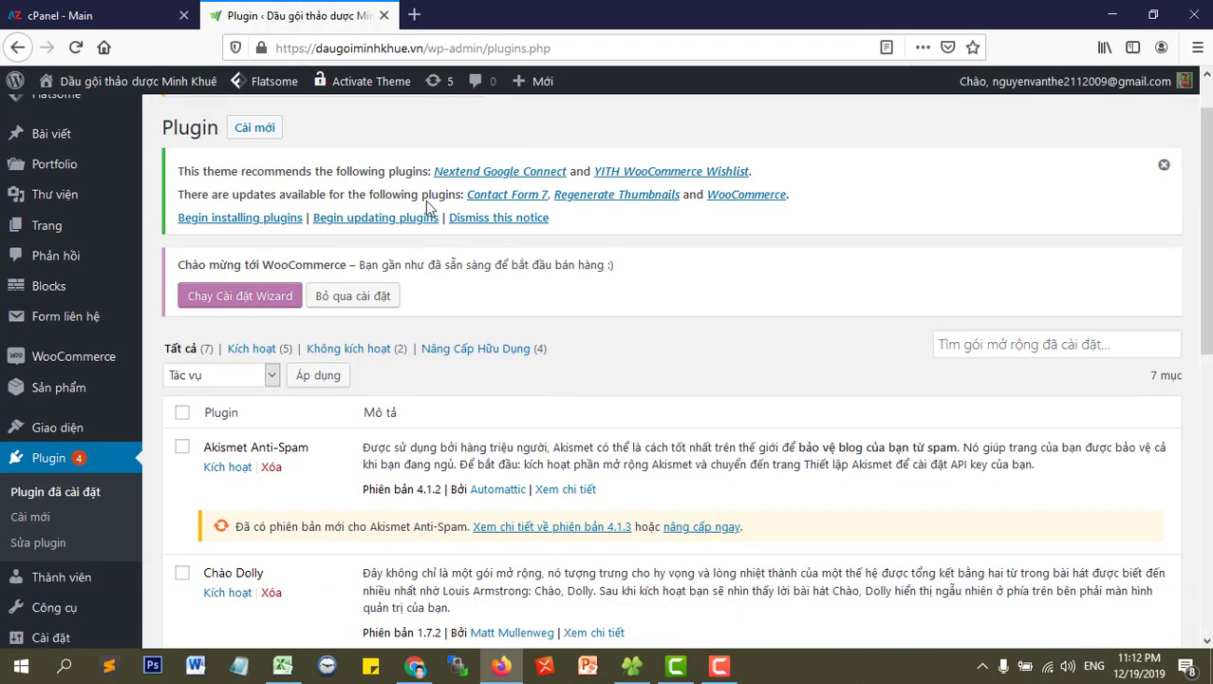
left_click(249, 127)
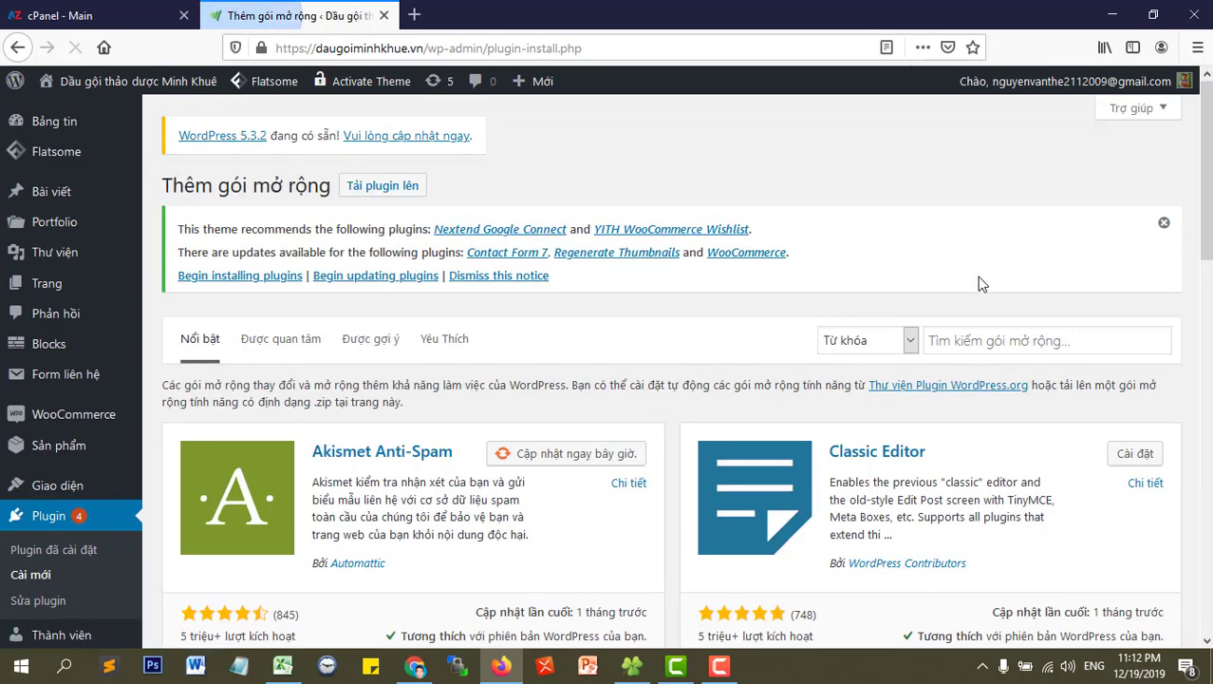
- Search the plugin directory for "duplicator", then install and activate Duplicator – WordPress Migration Plugin
left_click(998, 341)
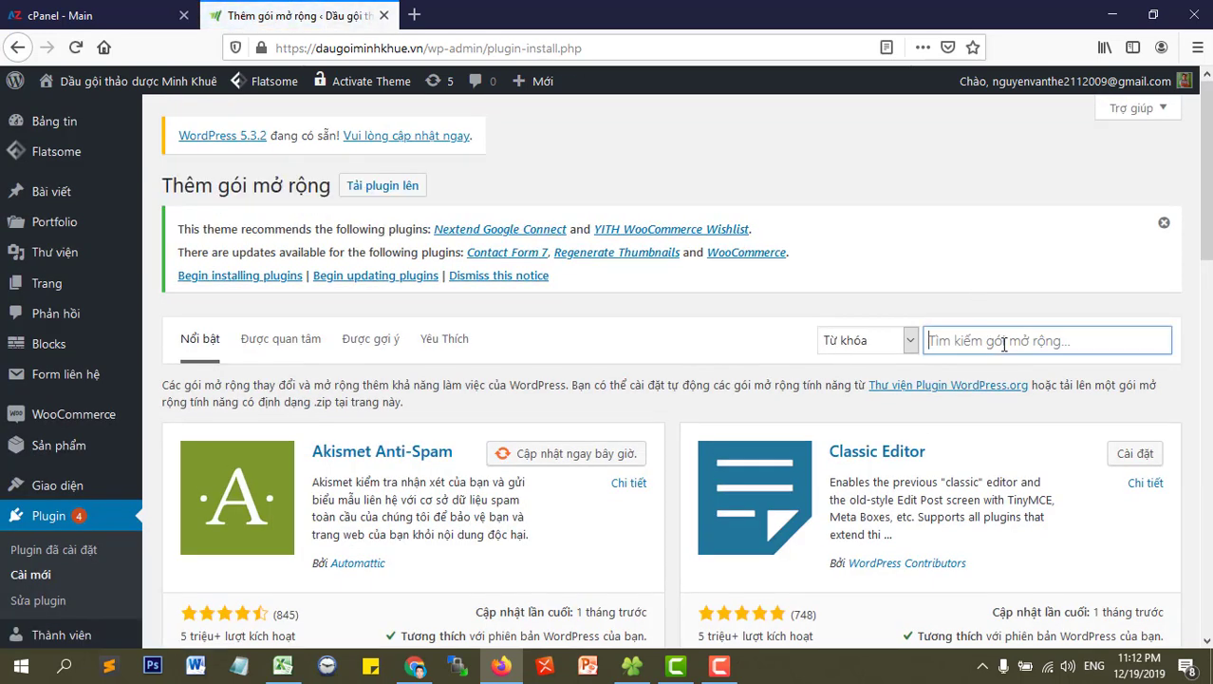
type("duplicator")
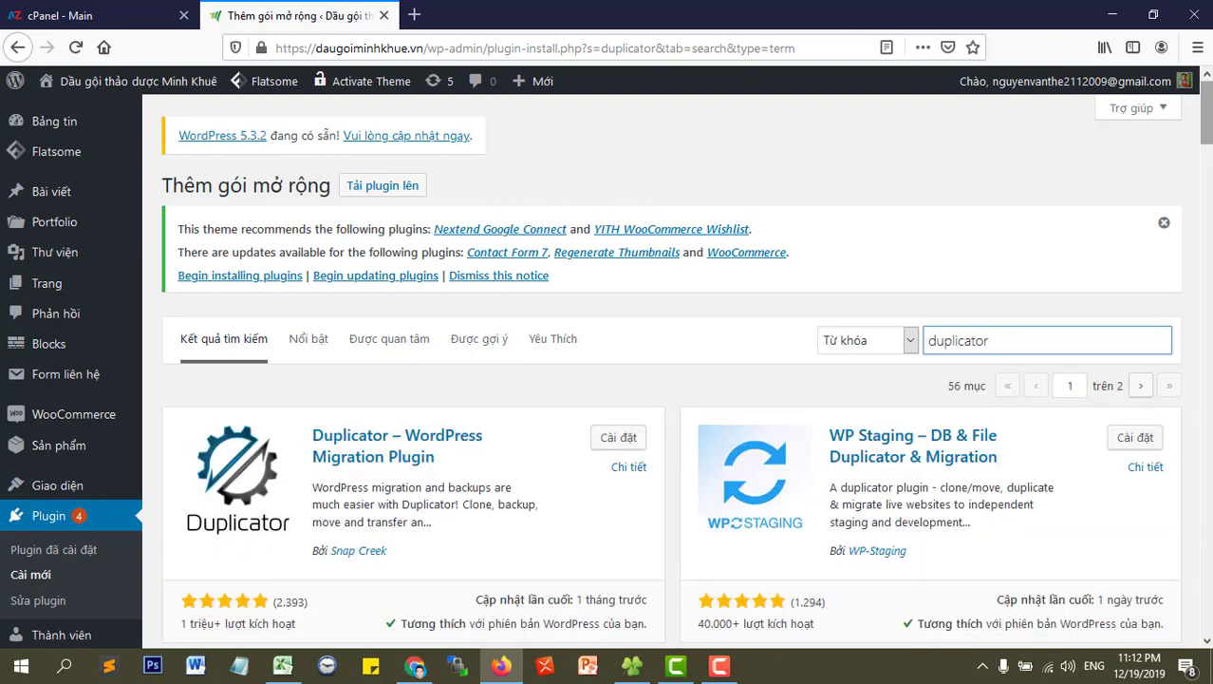
scroll(672, 370, "down", 3)
scroll(672, 371, "up", 2)
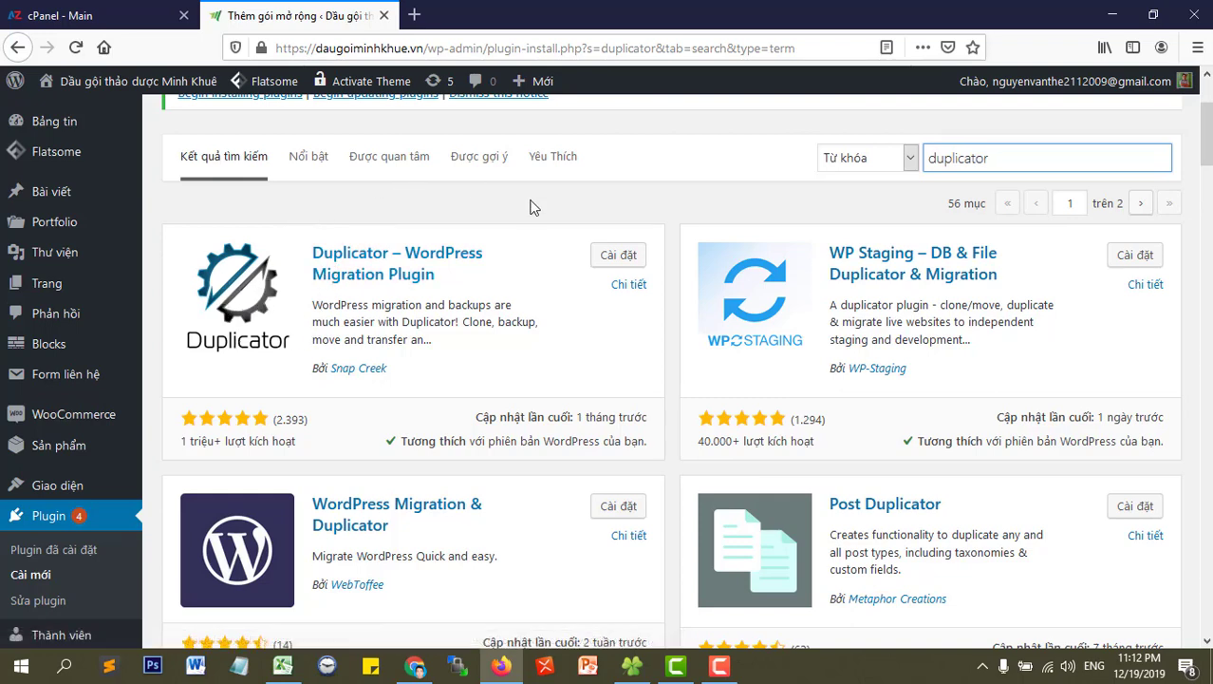
left_click(613, 255)
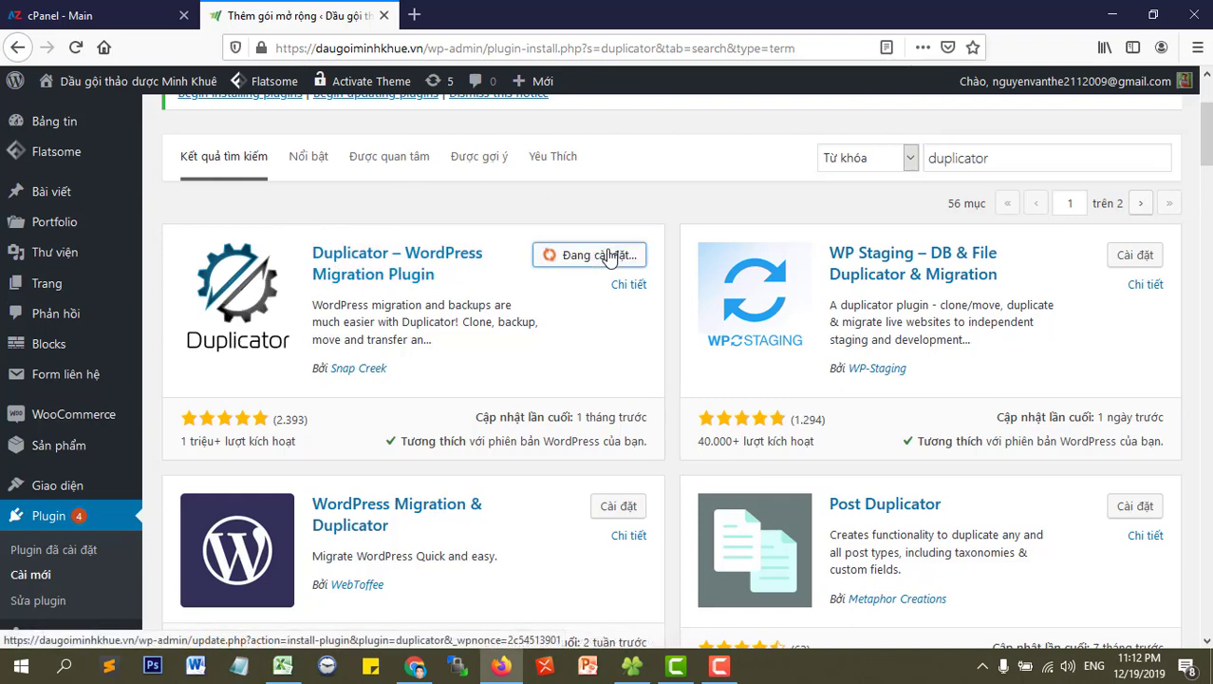
left_click(596, 256)
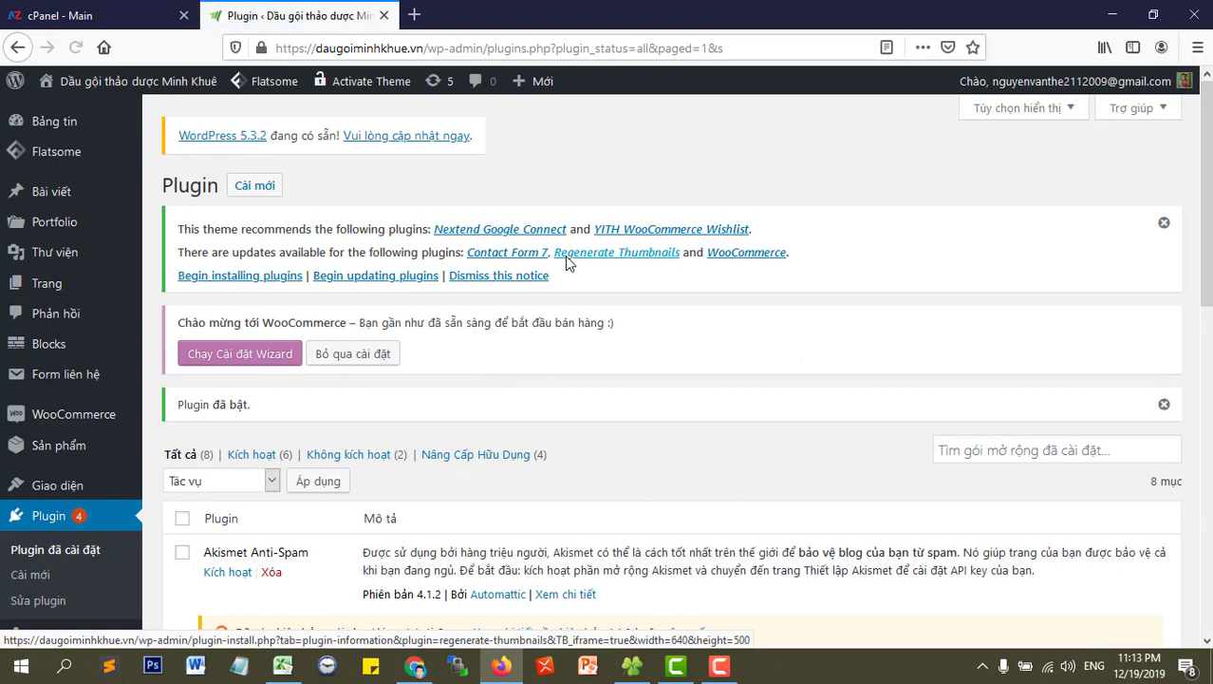
- Open the Duplicator packages list and start creating a new package
scroll(568, 264, "down", 2)
scroll(568, 264, "down", 3)
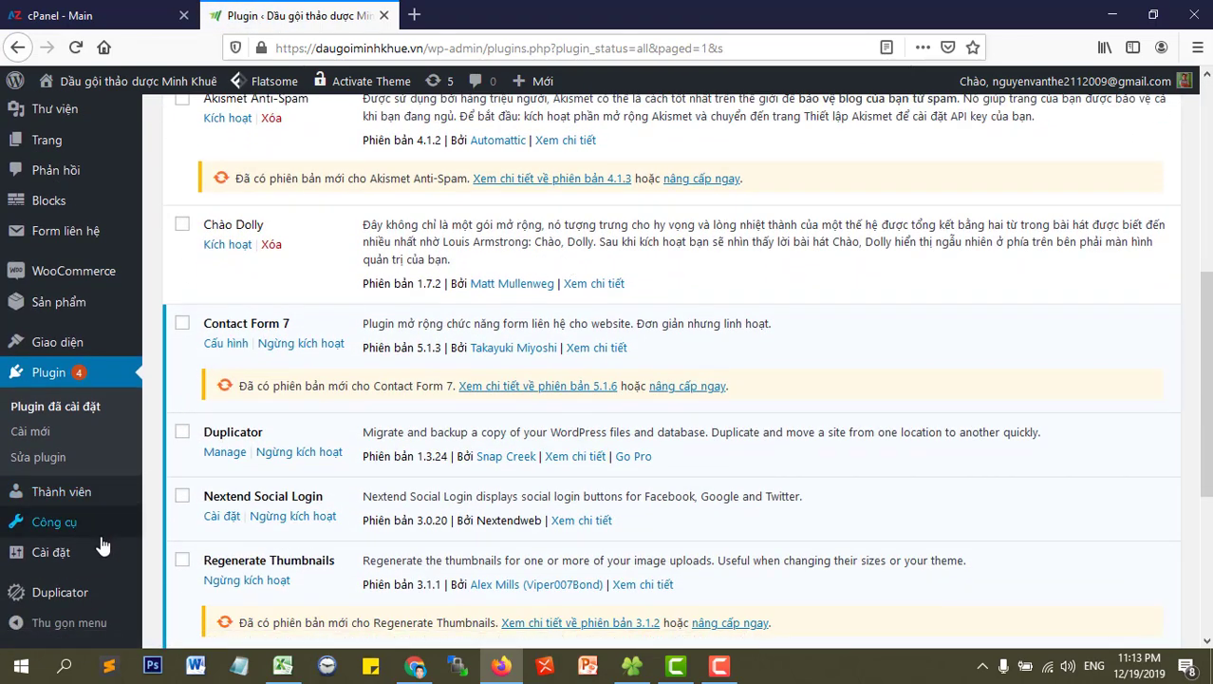
mouse_move(94, 601)
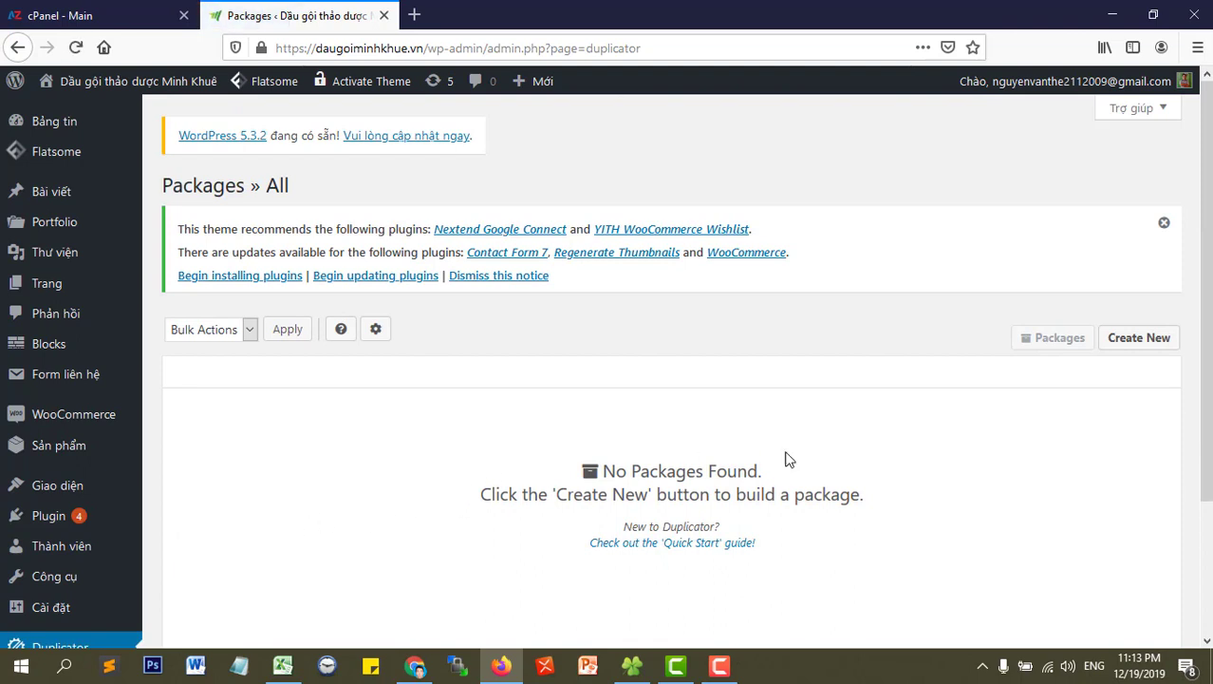
left_click(1144, 357)
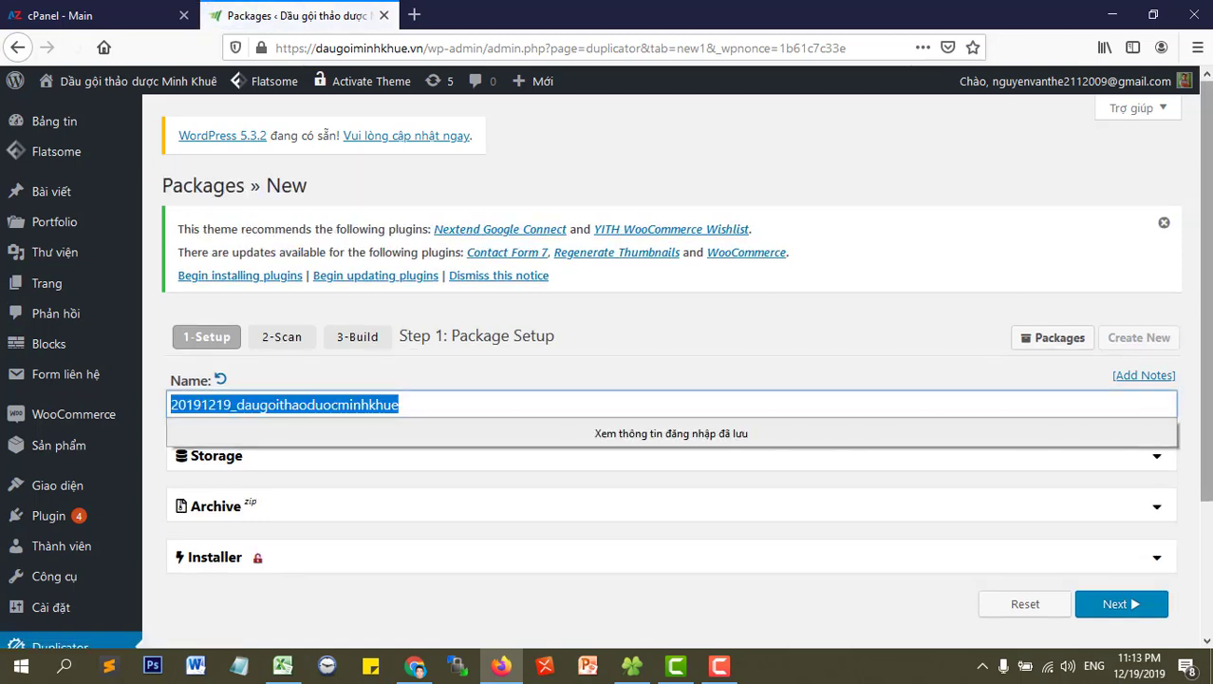
- Expand the Storage and Archive sections of the package setup and review the storage location and file filter options
left_click_drag(1207, 301, 1208, 384)
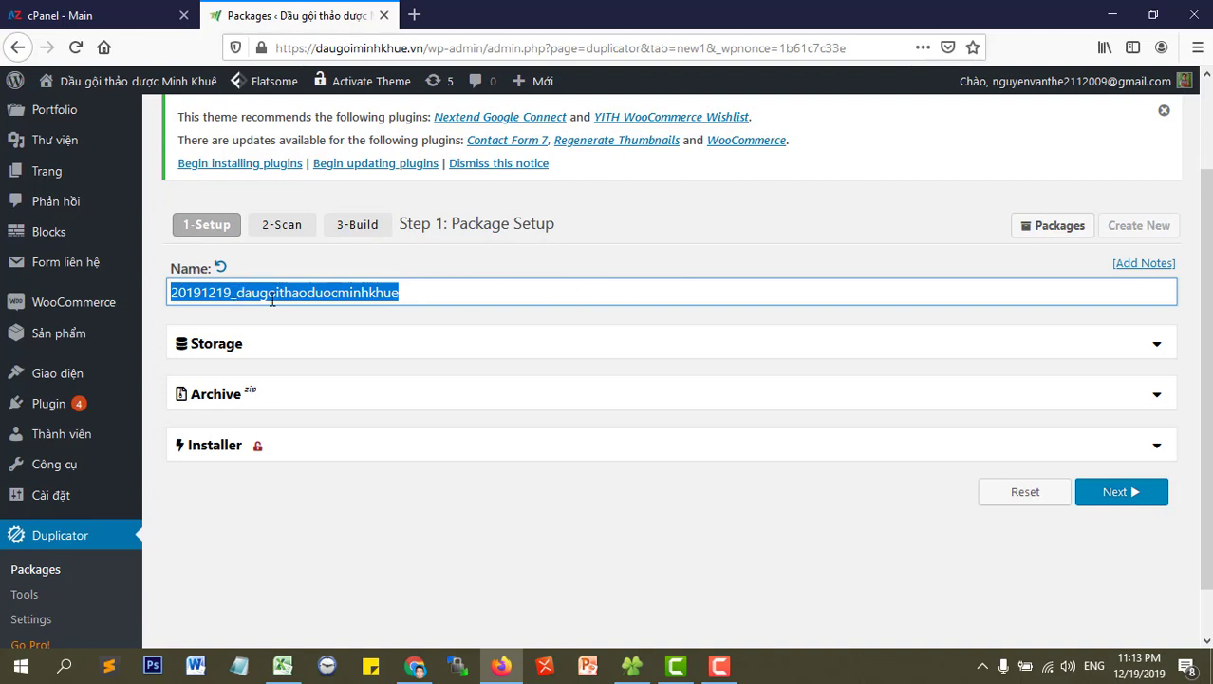
left_click(731, 334)
scroll(731, 334, "down", 1)
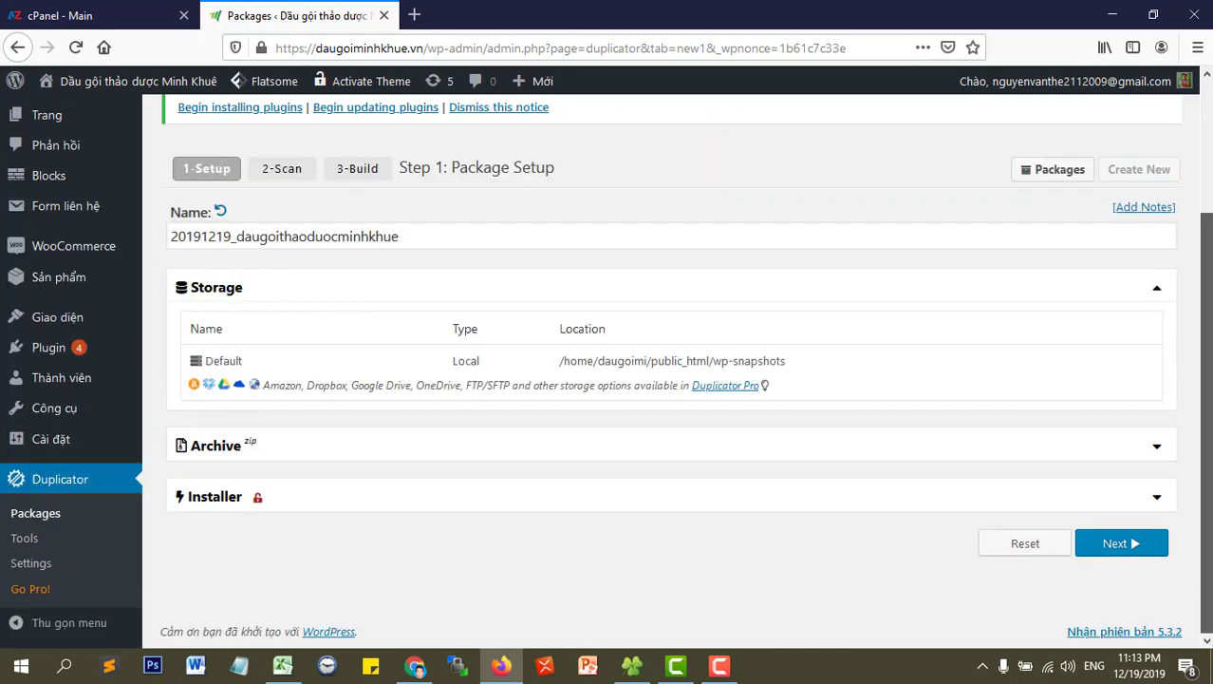
left_click(1164, 447)
scroll(1194, 441, "down", 3)
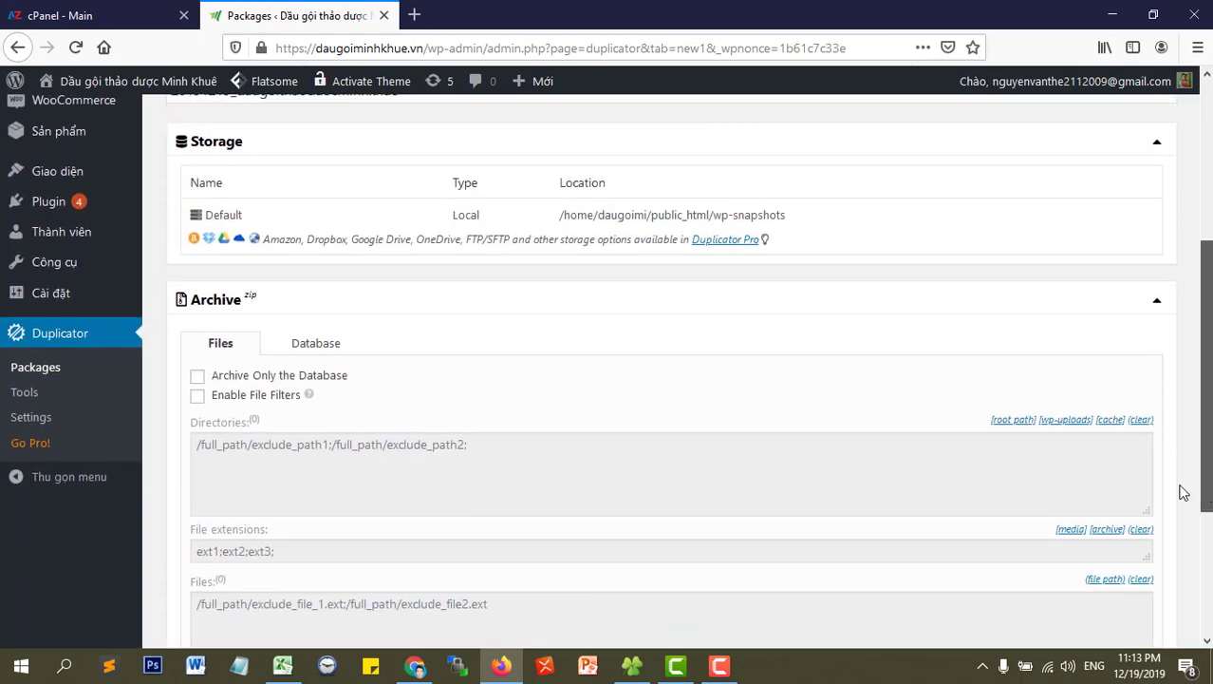
scroll(763, 419, "down", 2)
scroll(750, 420, "down", 3)
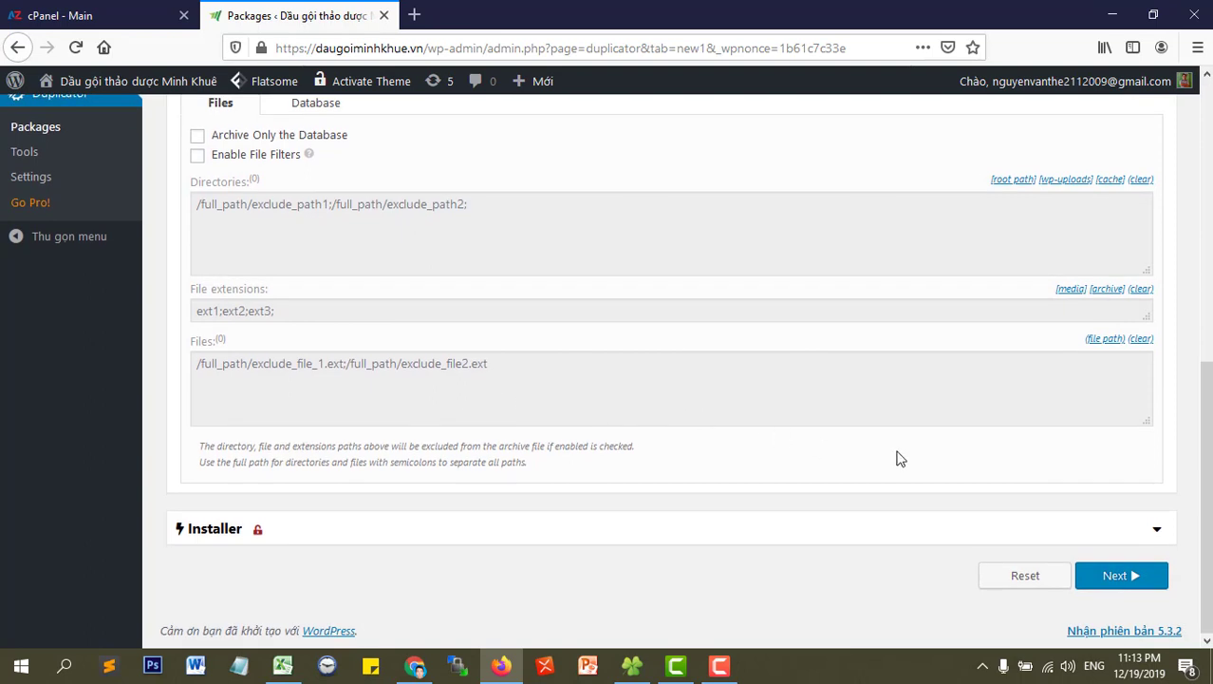
- Expand the Installer section of the package setup and try the Enable Password Protection option, leaving it off
left_click(1103, 528)
scroll(436, 457, "down", 4)
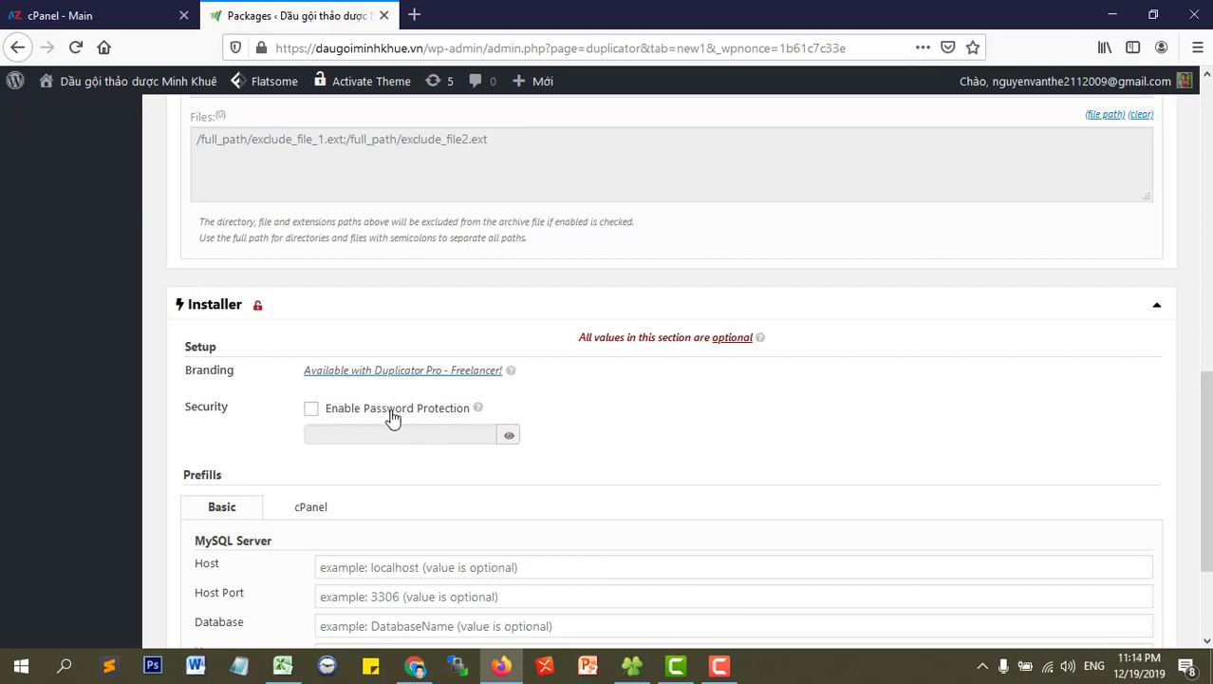
scroll(586, 399, "down", 1)
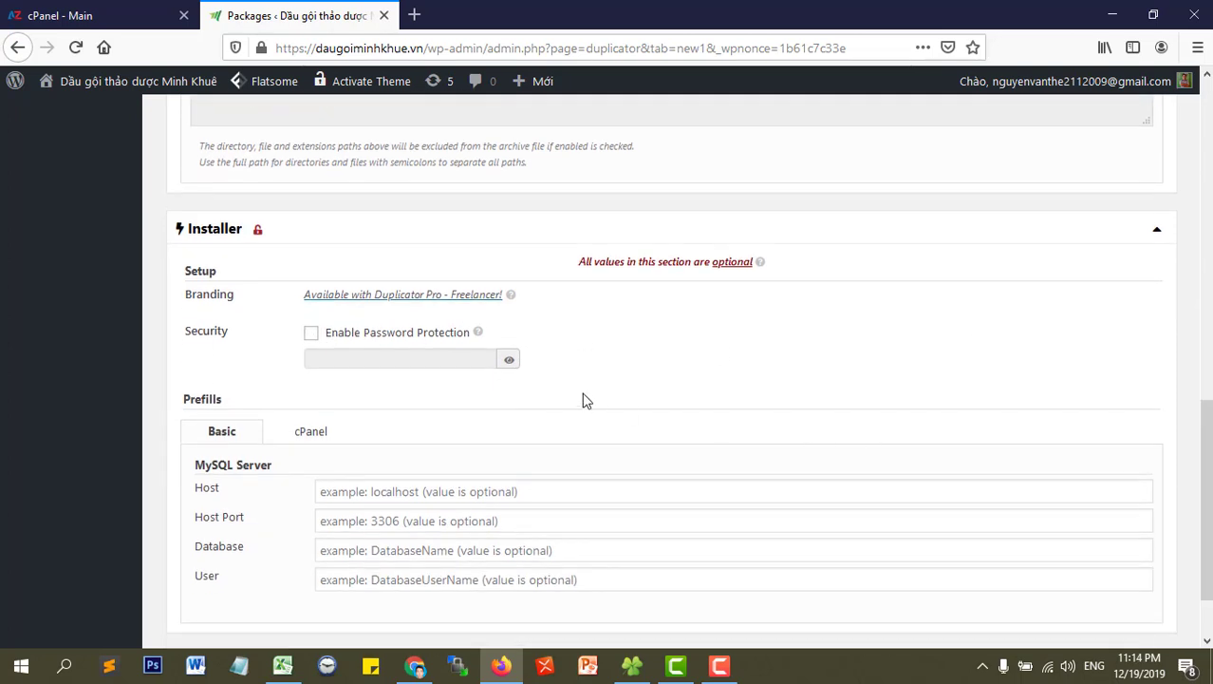
left_click(312, 332)
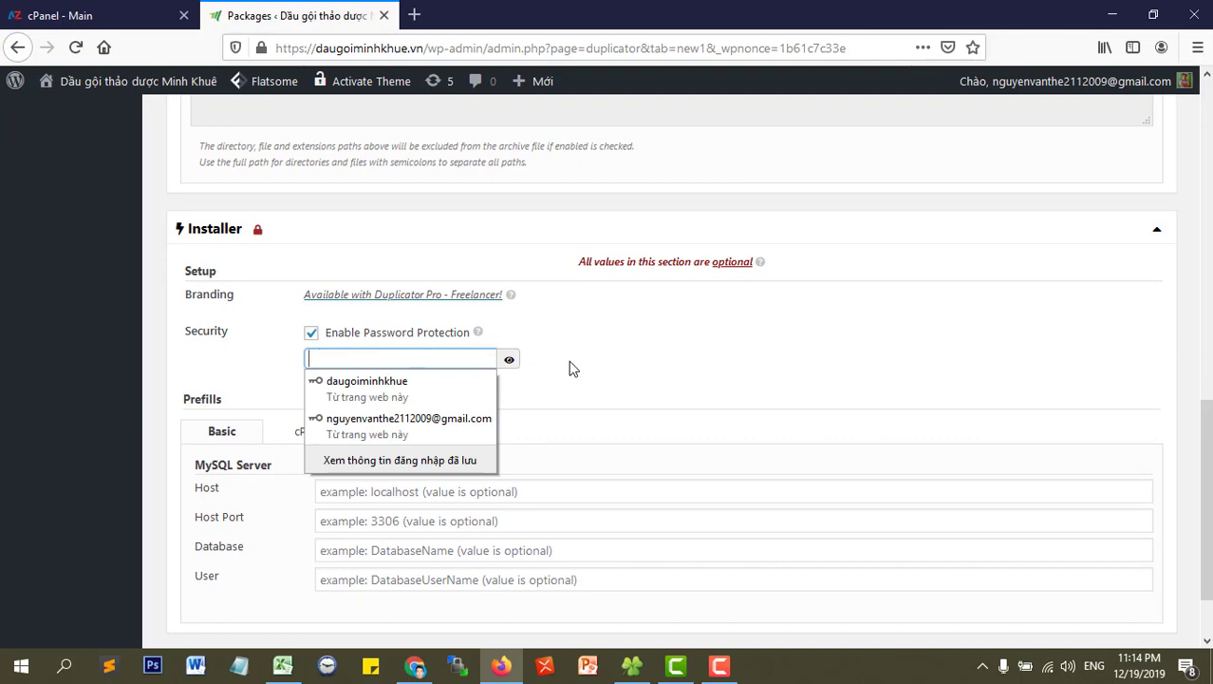
left_click(312, 334)
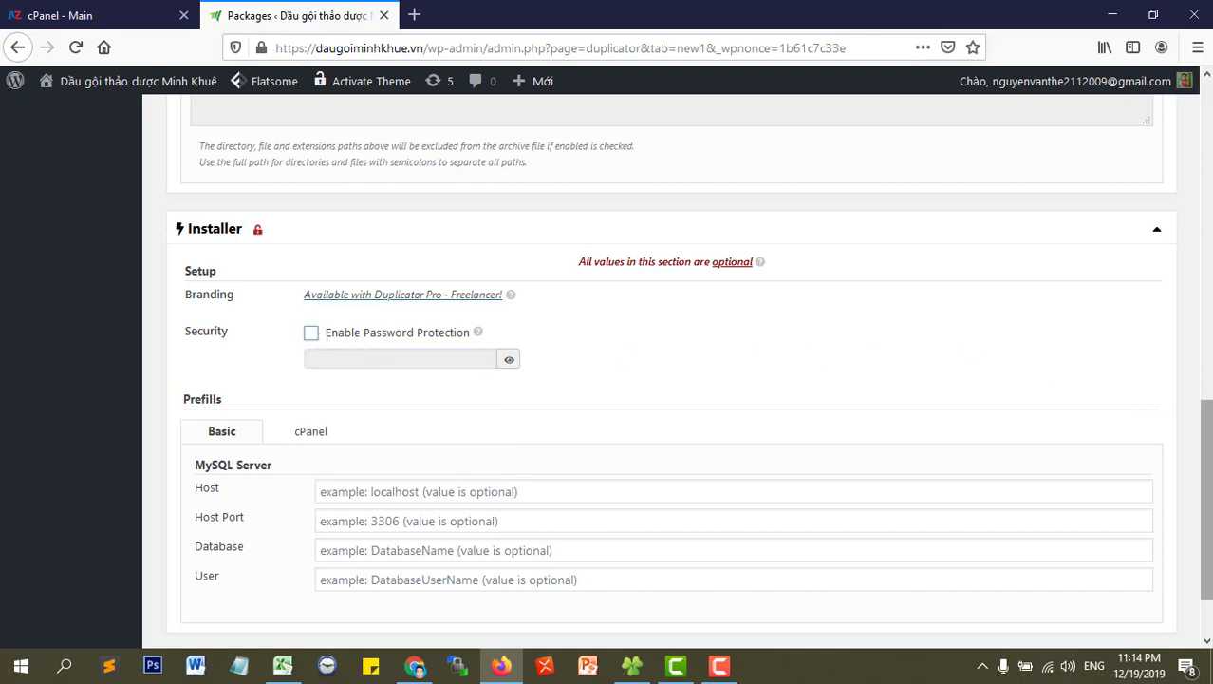
- Run the system scan for the package and review the Server and Archive checks
scroll(1205, 408, "down", 2)
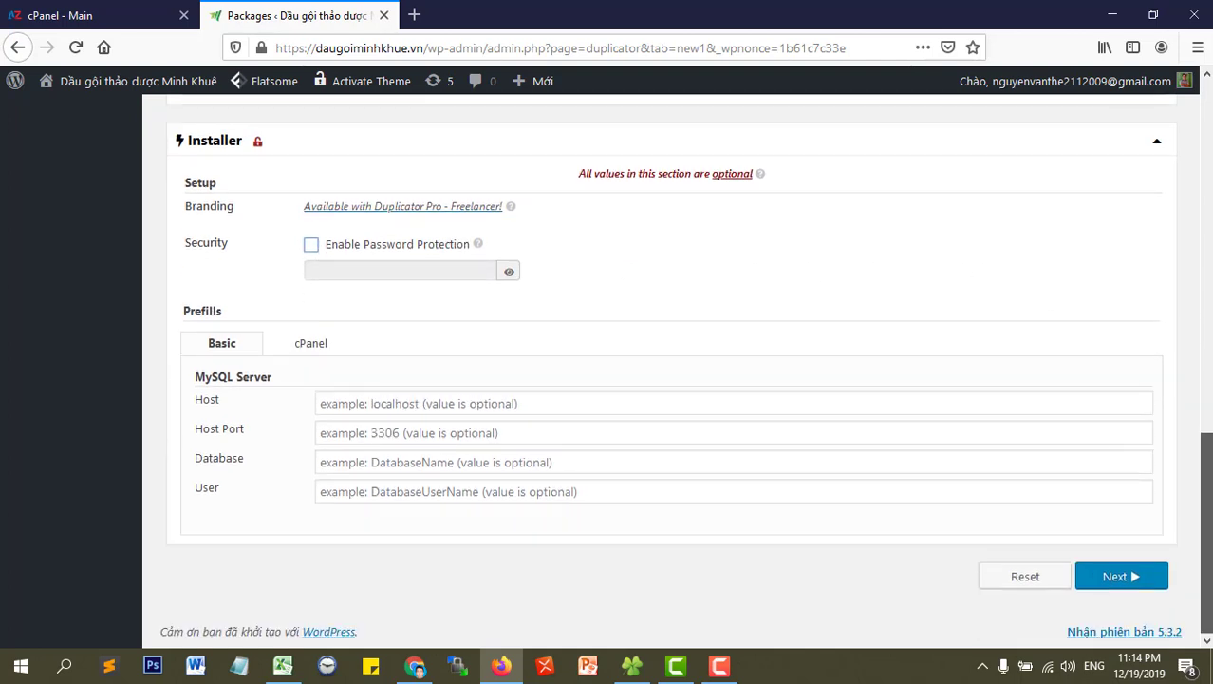
left_click(1119, 575)
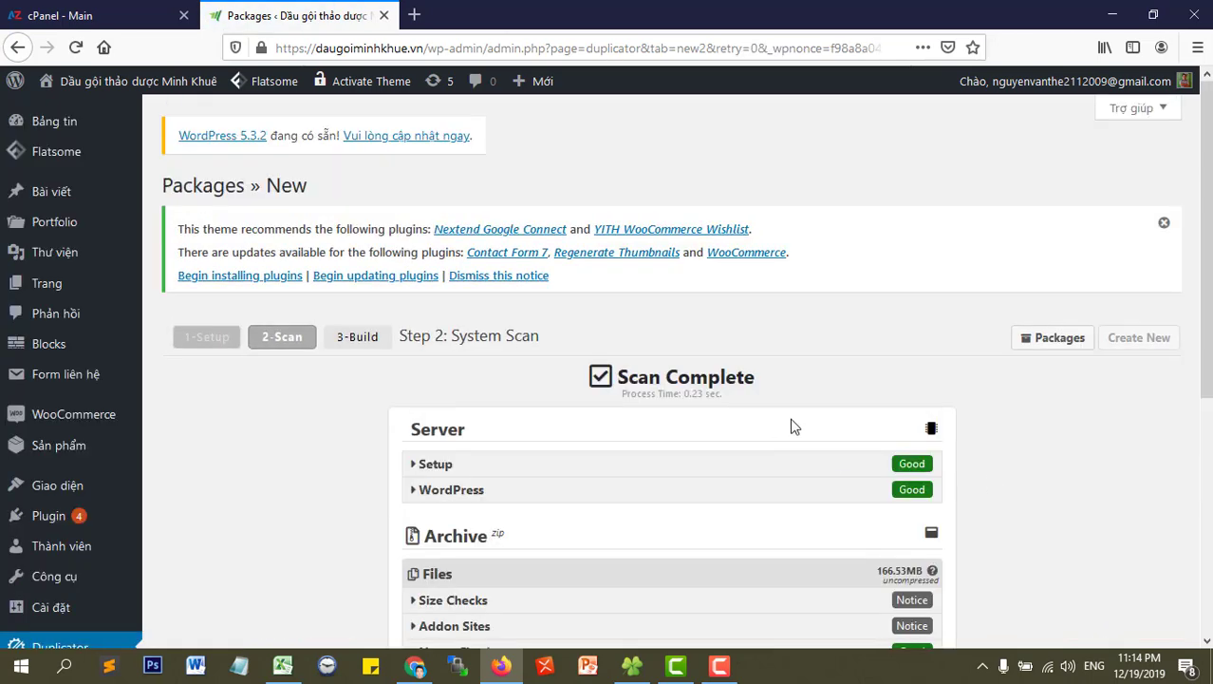
scroll(903, 394, "down", 4)
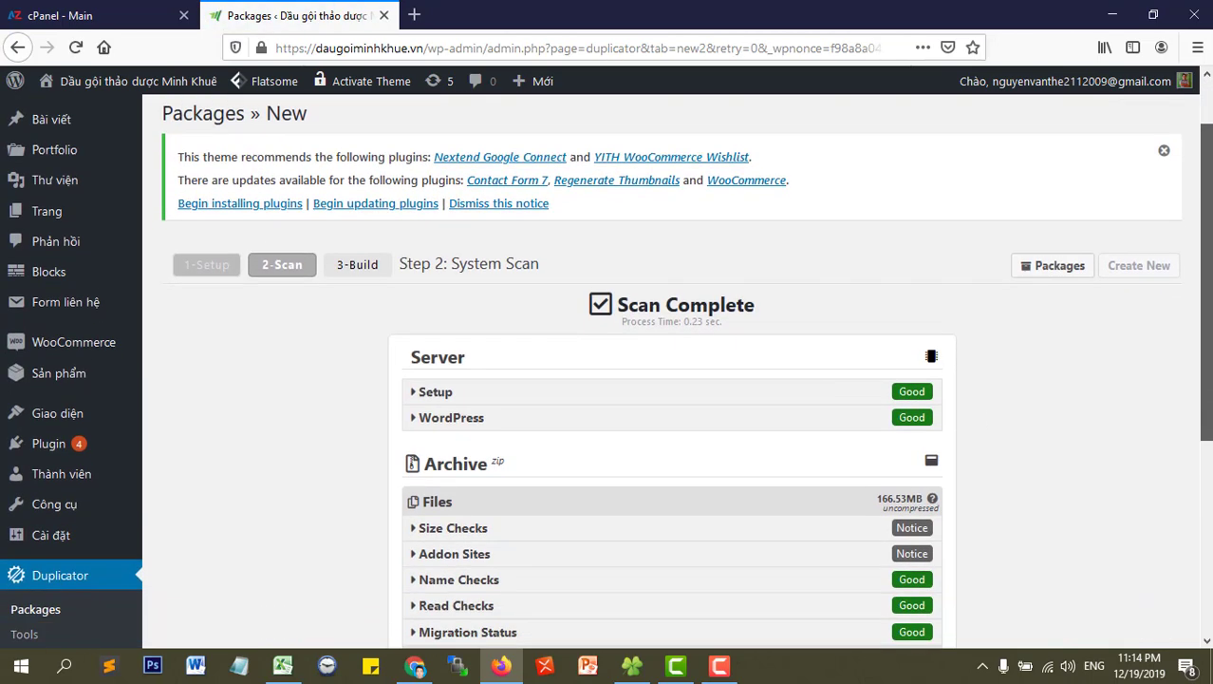
left_click_drag(758, 166, 622, 165)
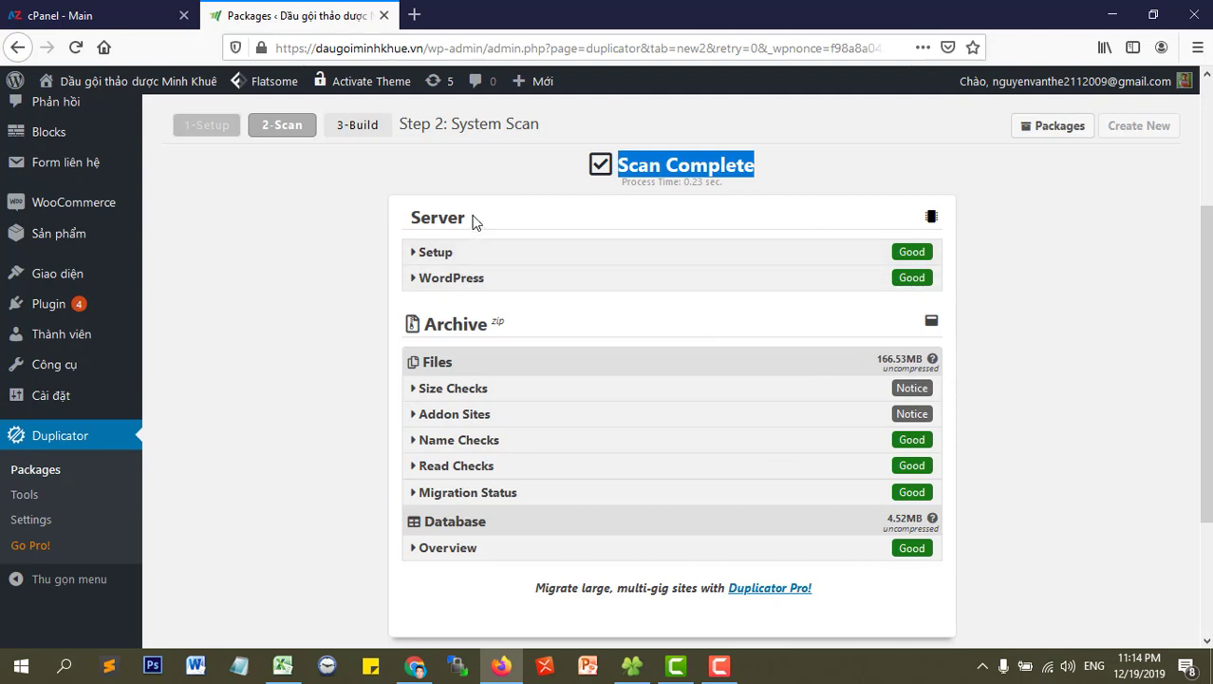
left_click_drag(474, 221, 423, 217)
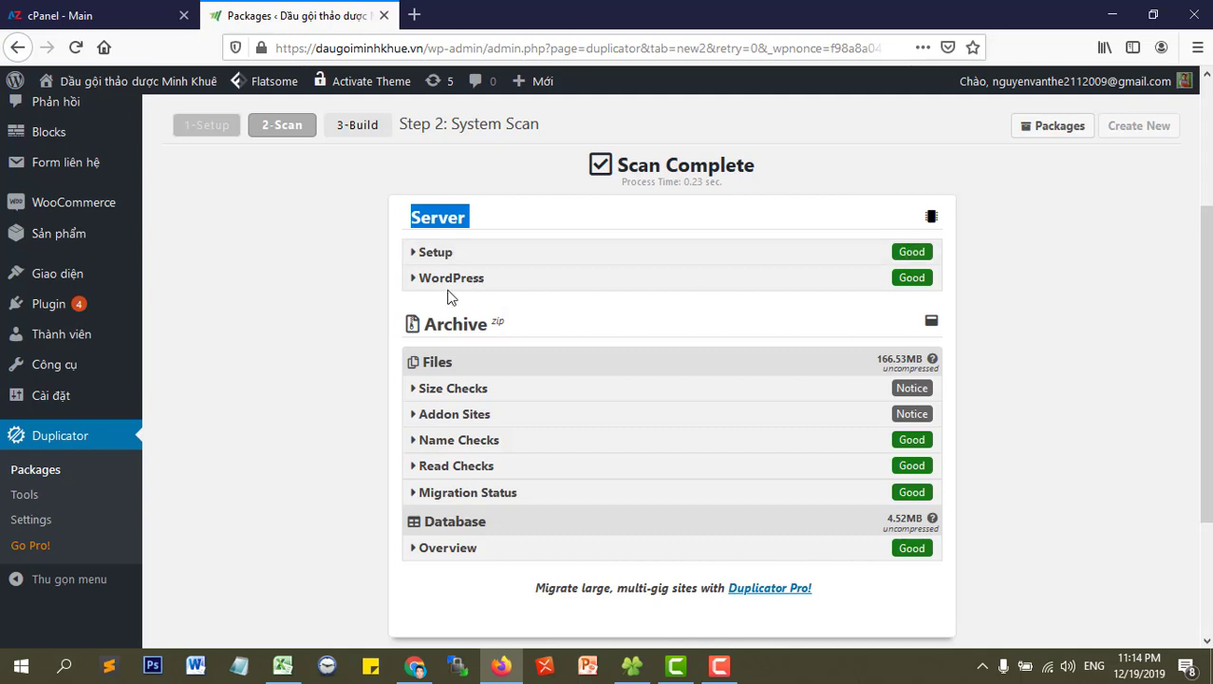
- Review the scan details of the WordPress check and the Size Checks section, collapsing each one after reading
left_click(481, 281)
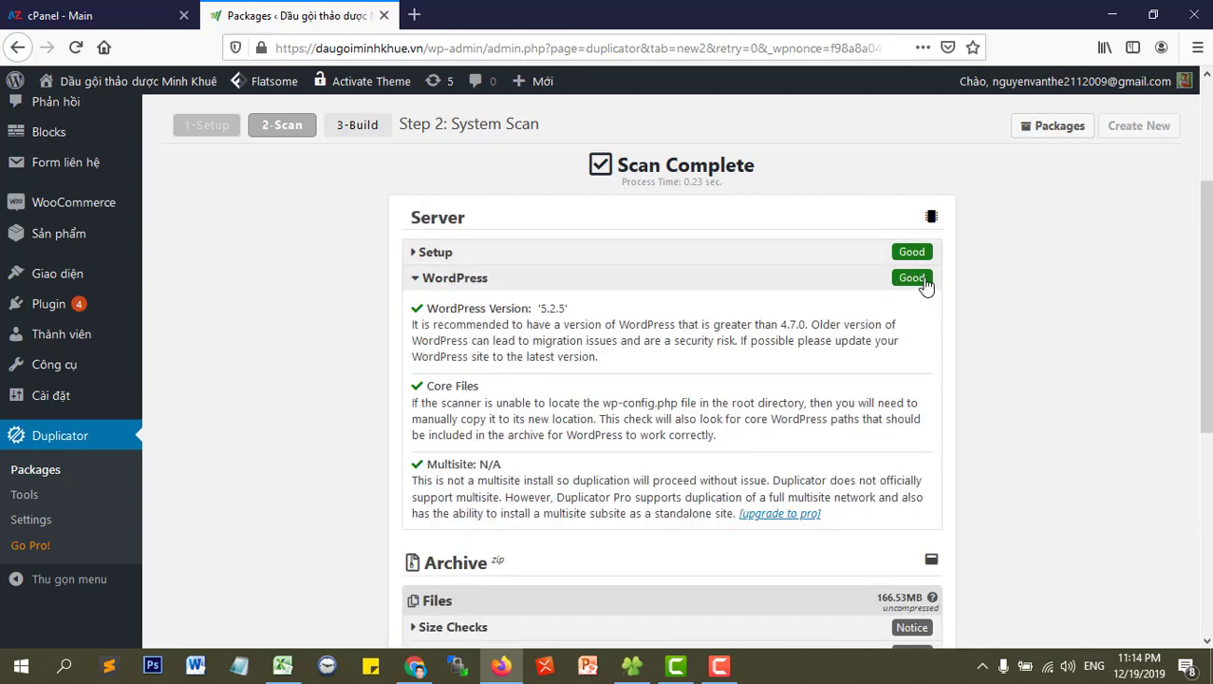
left_click(525, 282)
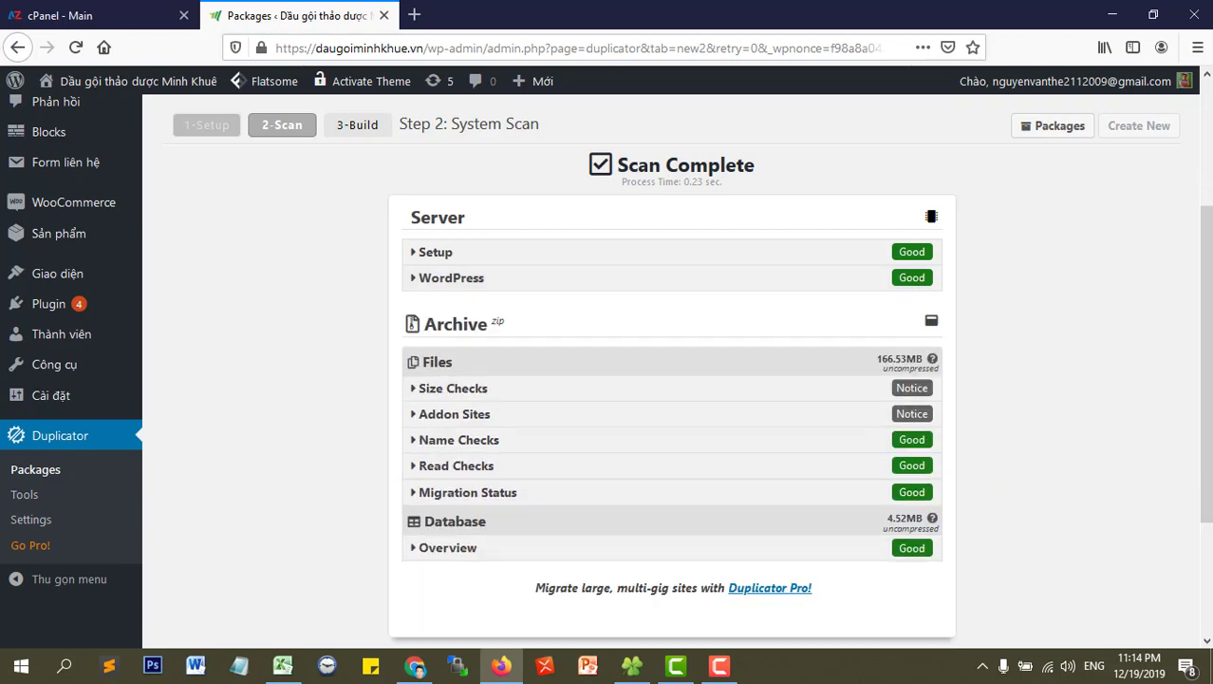
scroll(644, 277, "down", 3)
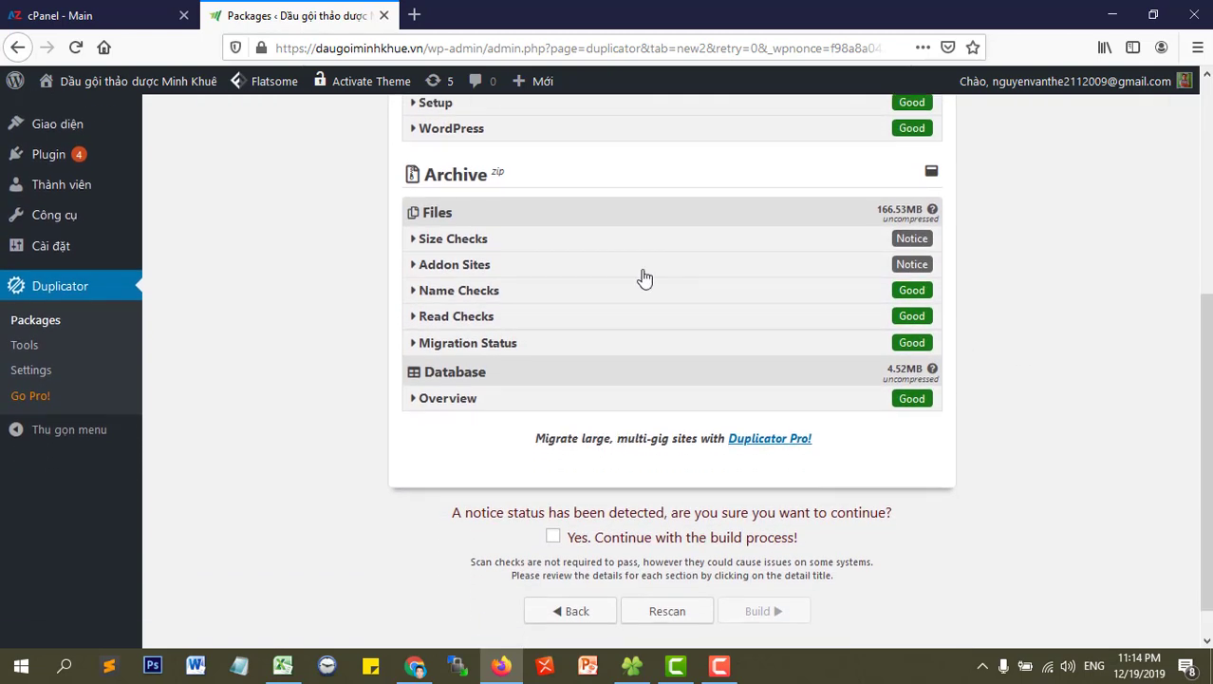
left_click(487, 240)
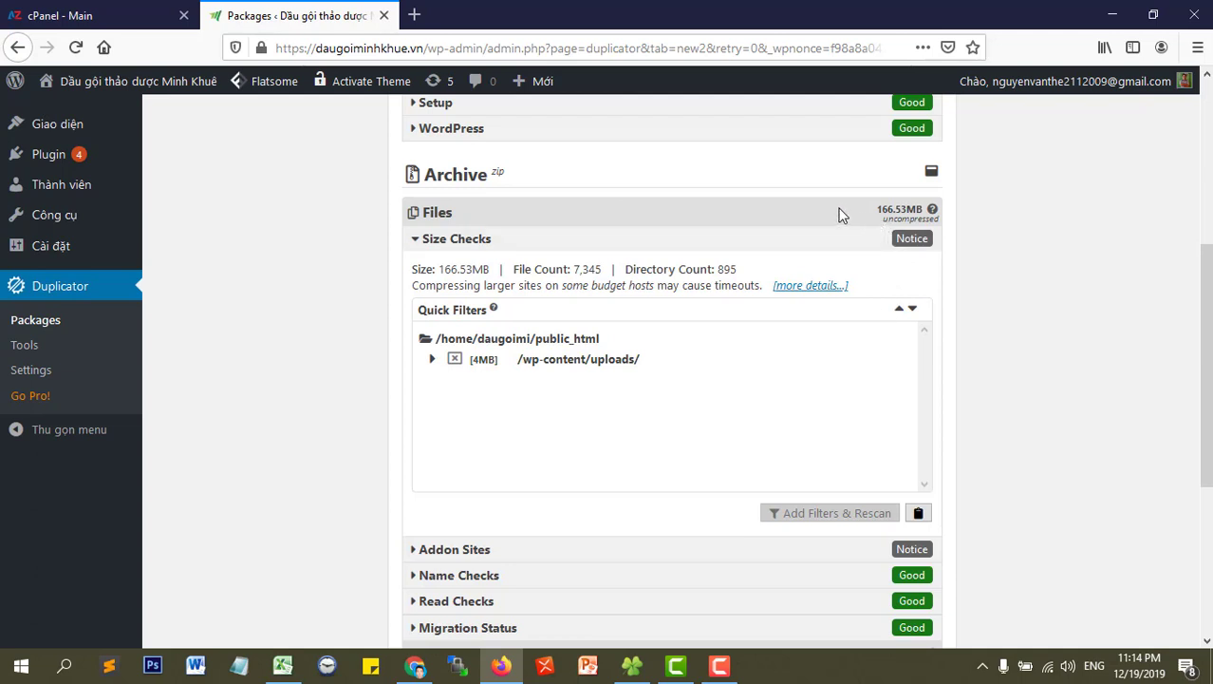
left_click(423, 241)
- Accept continuing with the build despite the notices, build the package, and download both the installer and archive in one go
scroll(1210, 454, "down", 2)
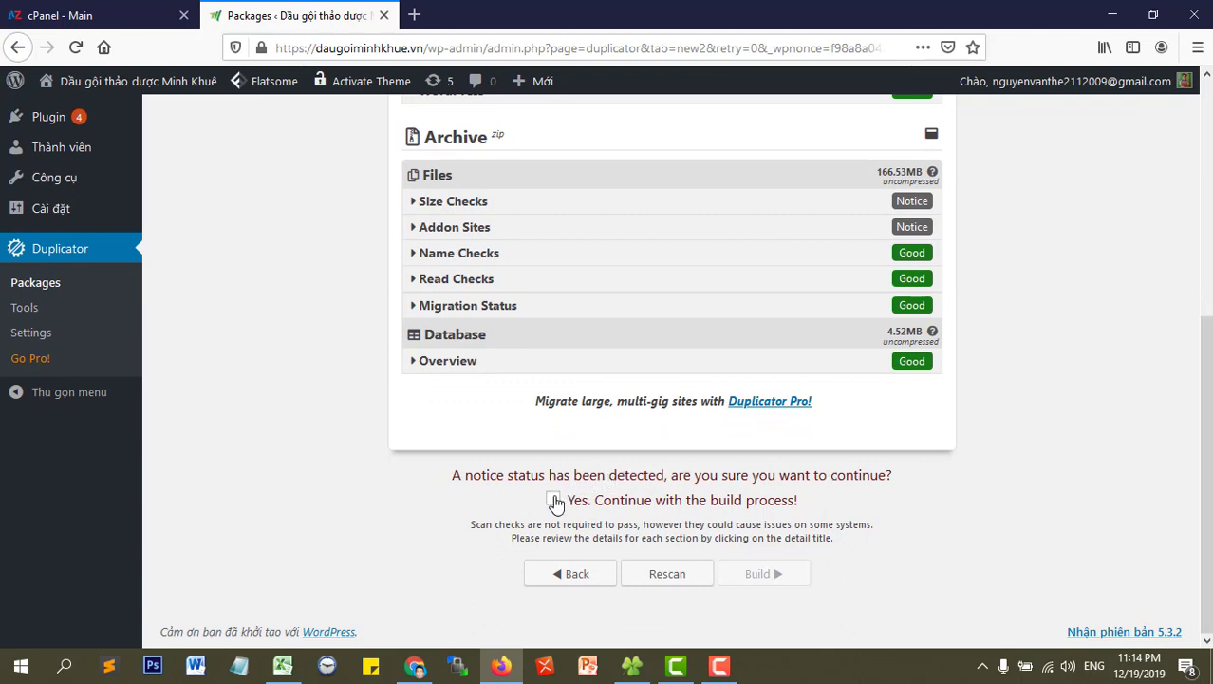
left_click(553, 501)
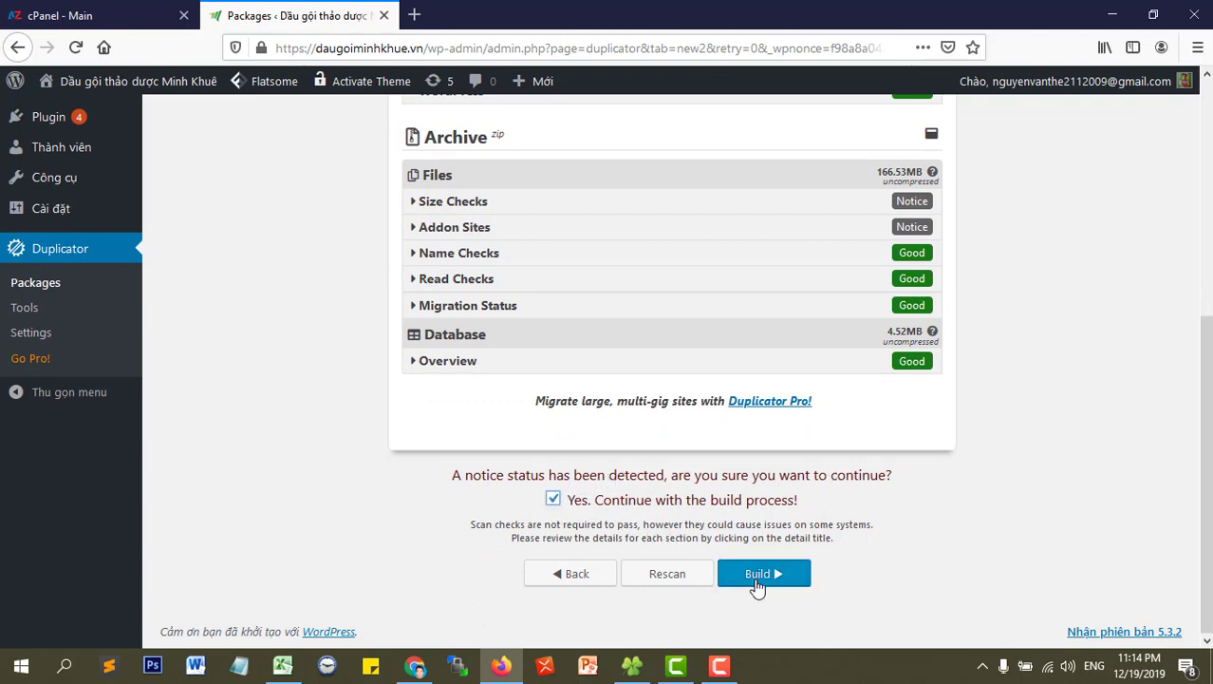
left_click(757, 584)
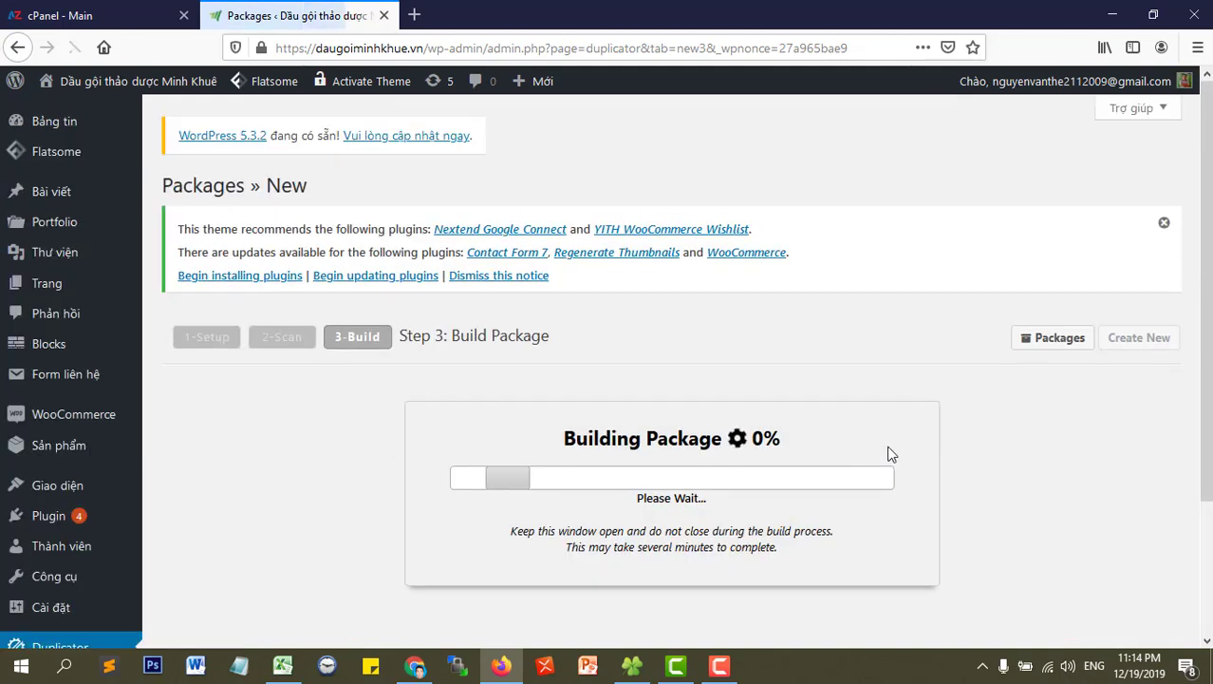
scroll(816, 437, "down", 1)
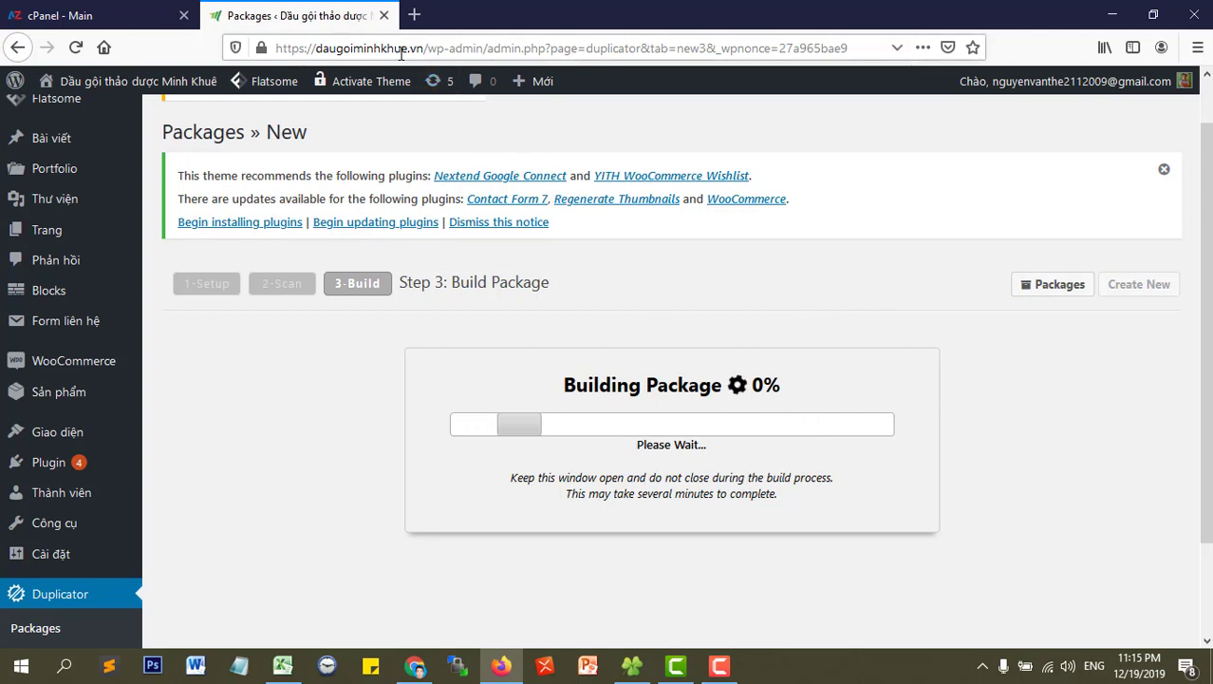
left_click_drag(425, 47, 317, 48)
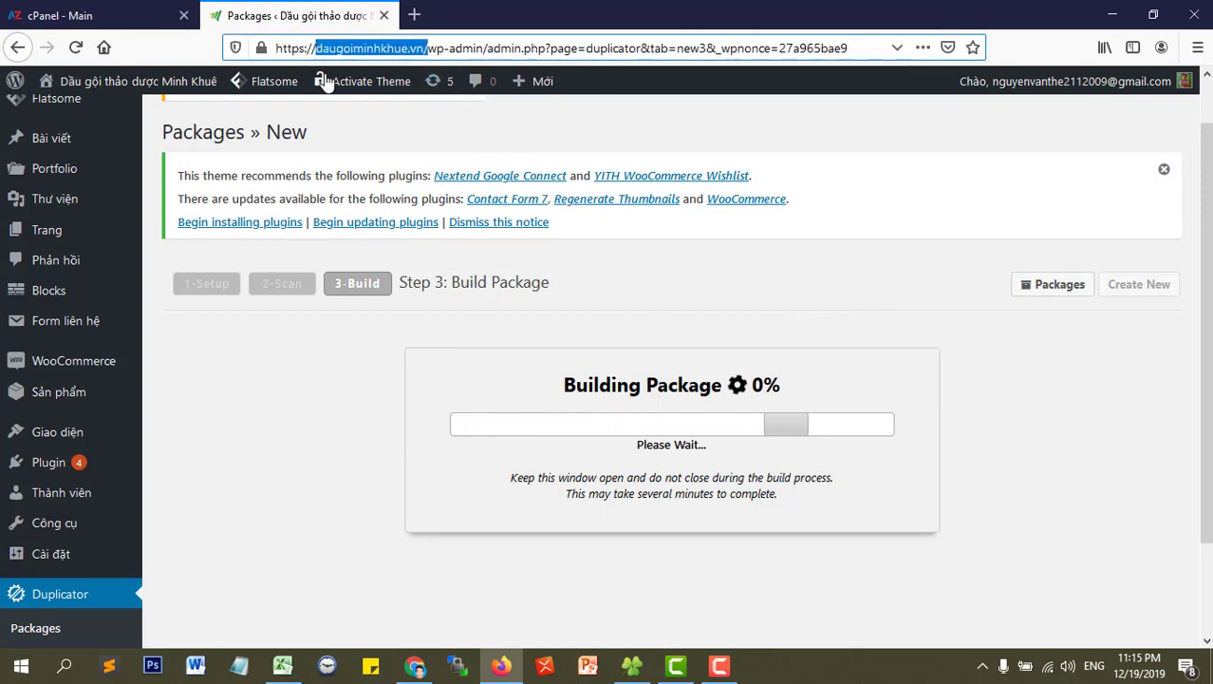
left_click(787, 361)
scroll(787, 361, "down", 2)
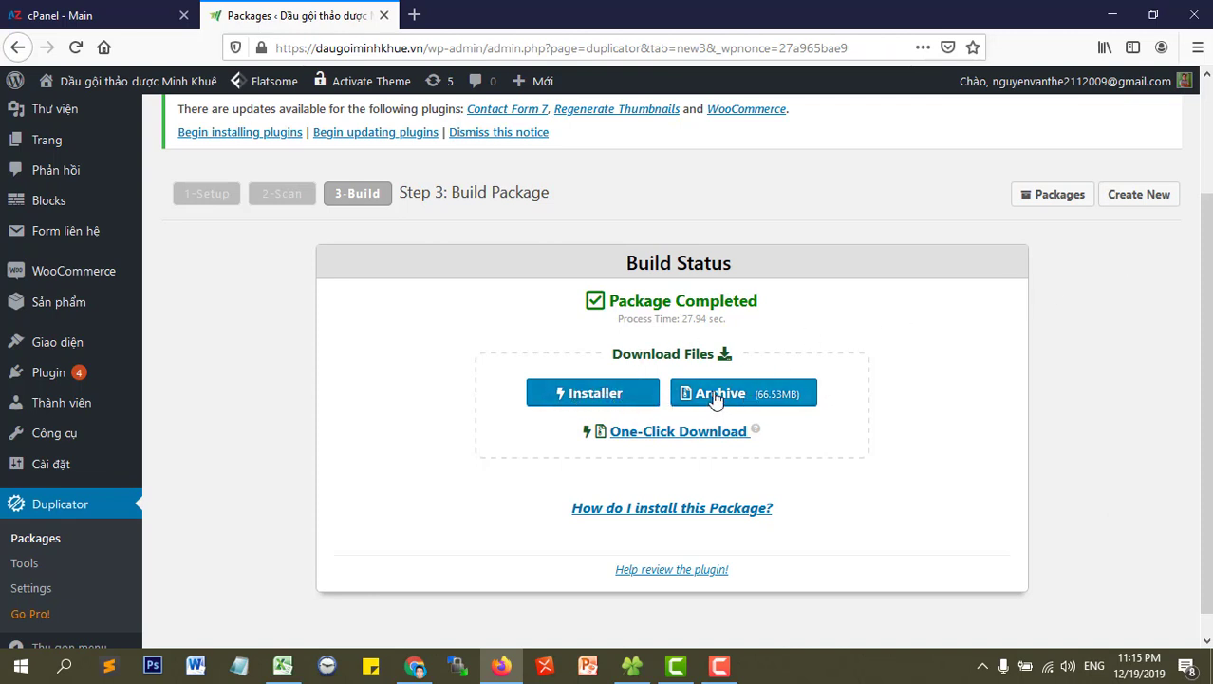
left_click(666, 439)
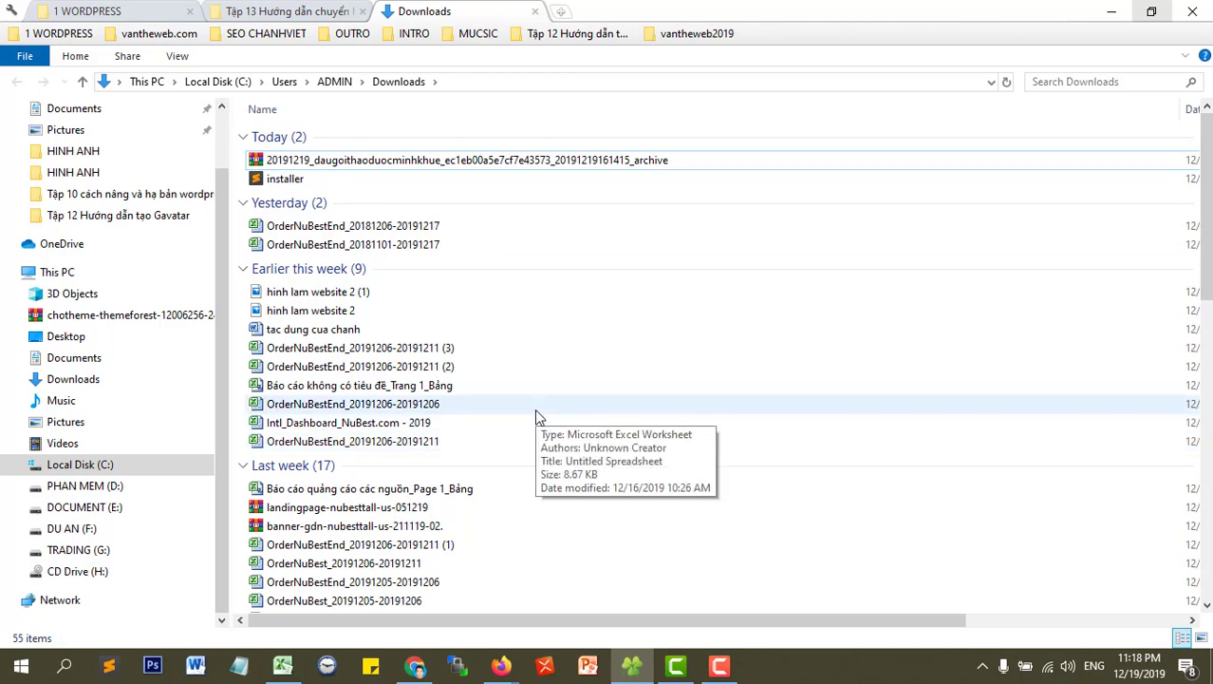
- Switch to Chrome and open the file manager of the Detoxhana.com hosting service from the AZDIGI client area
left_click(416, 667)
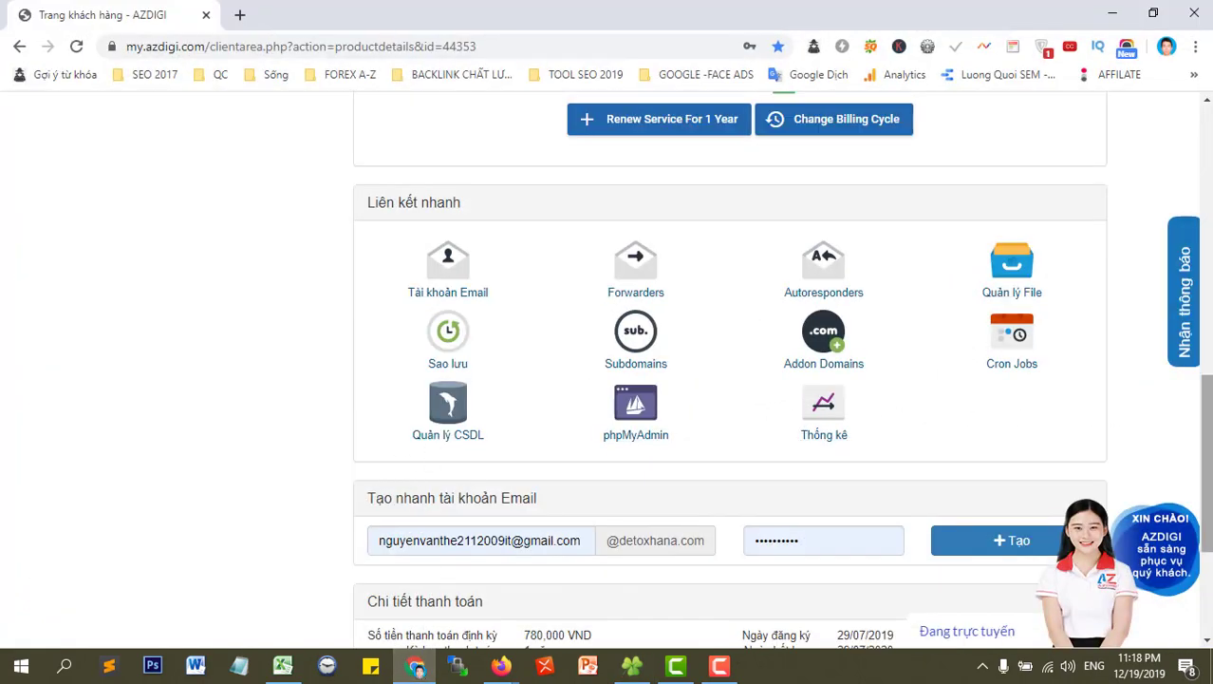
scroll(623, 416, "up", 8)
scroll(605, 370, "down", 3)
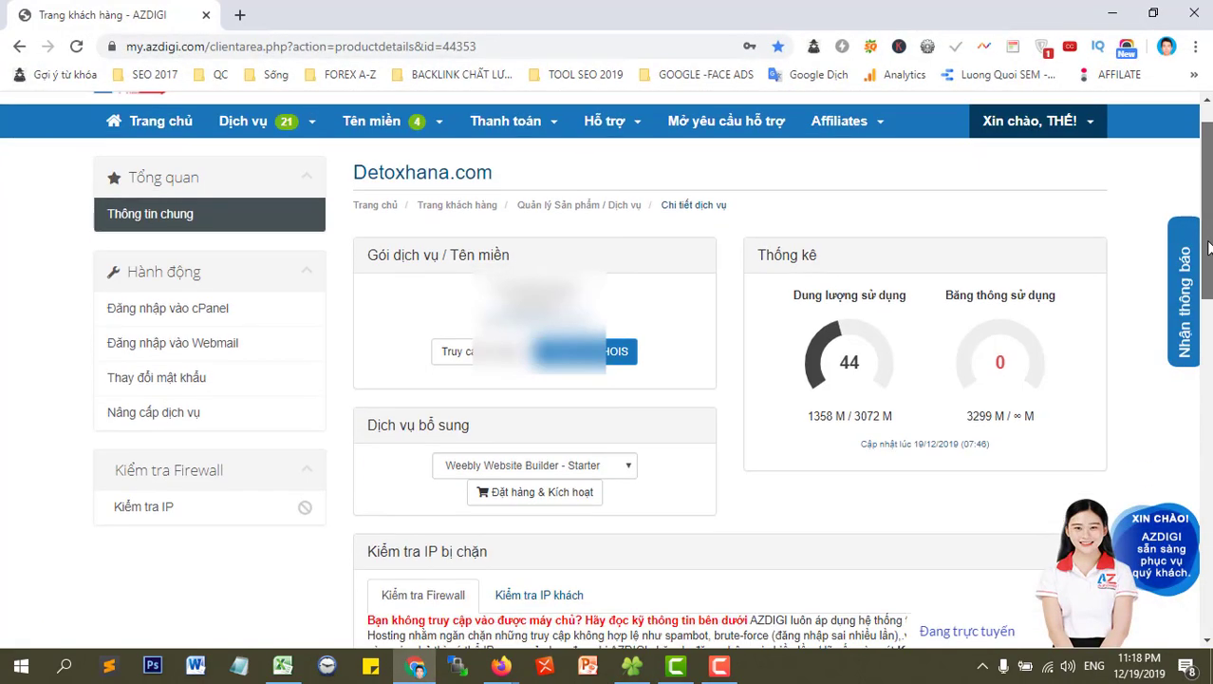
scroll(605, 370, "down", 1)
scroll(1209, 510, "down", 8)
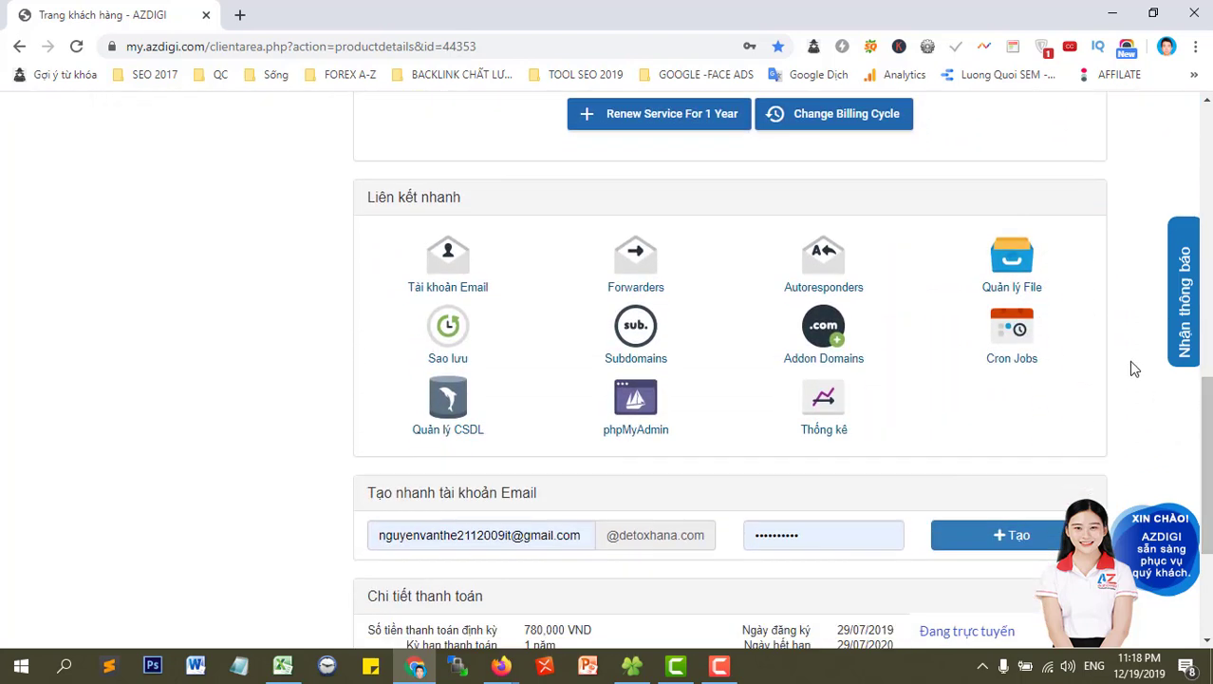
left_click(1017, 297)
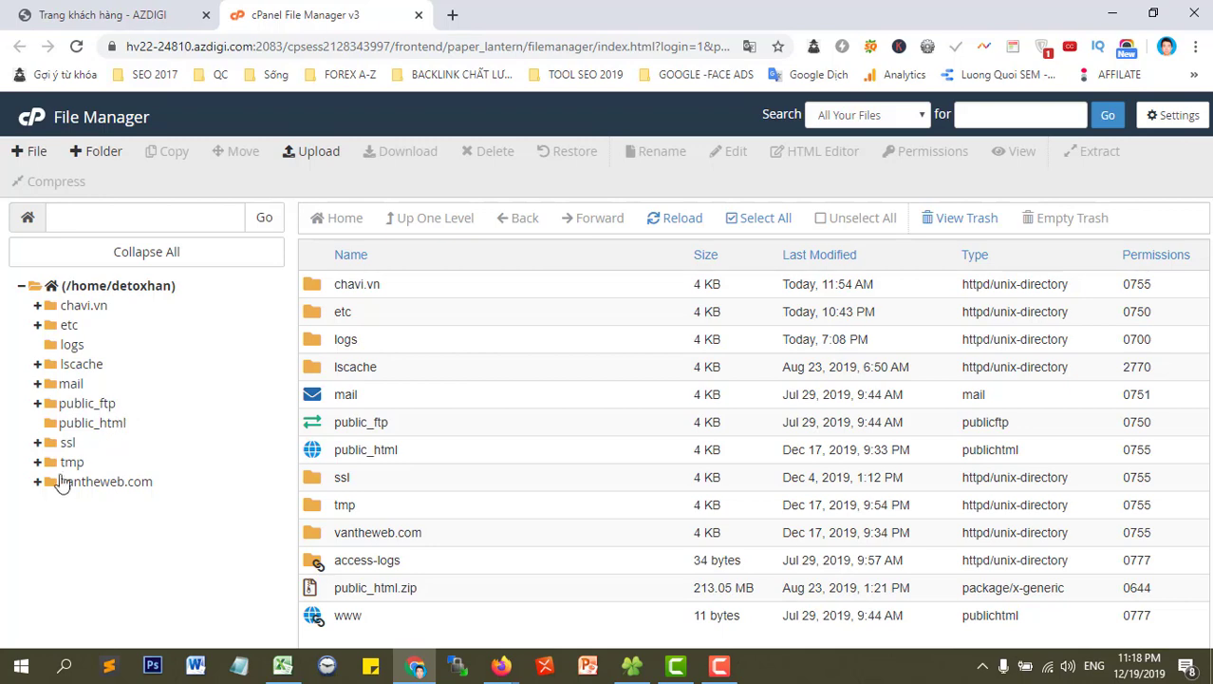
- Open the demo folder inside vantheweb.com and select all of its files and folders, bringing up their available actions
left_click(38, 482)
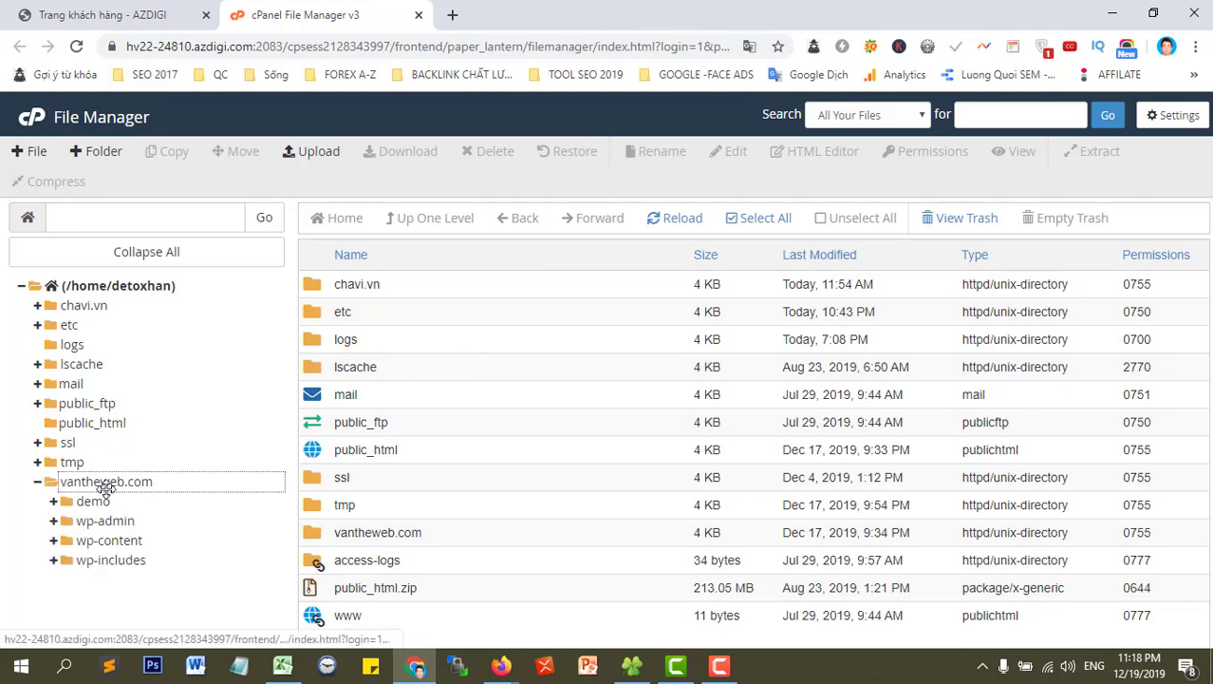
left_click(95, 504)
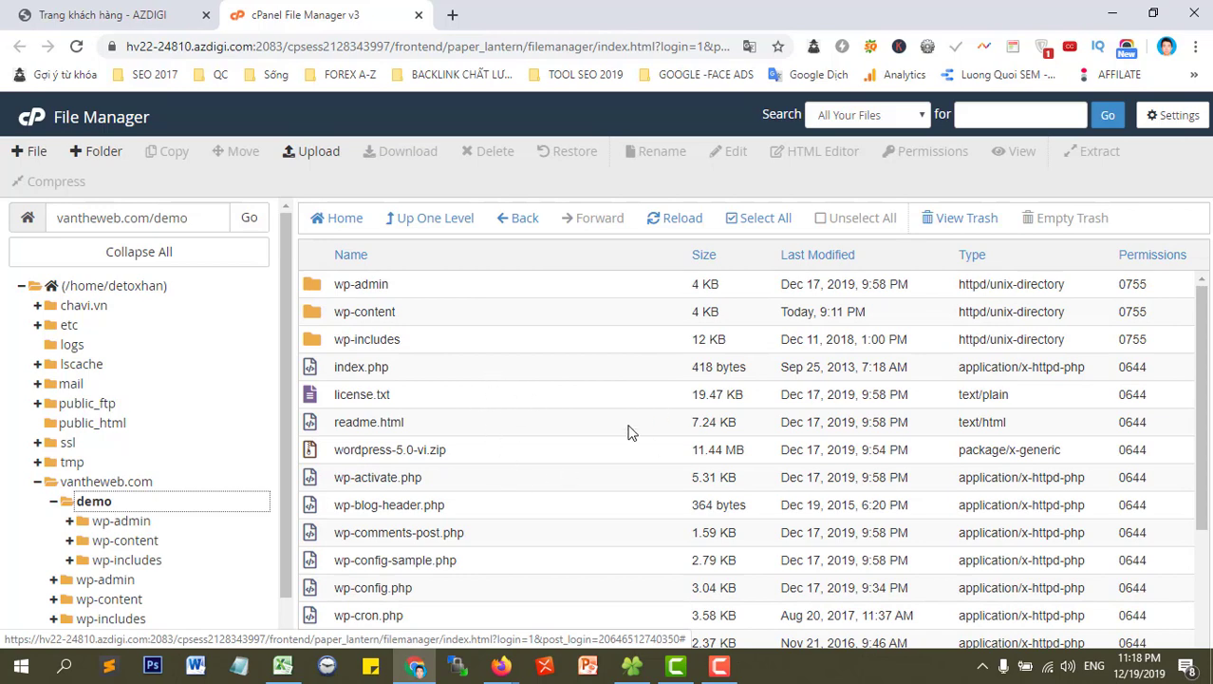
scroll(801, 400, "down", 1)
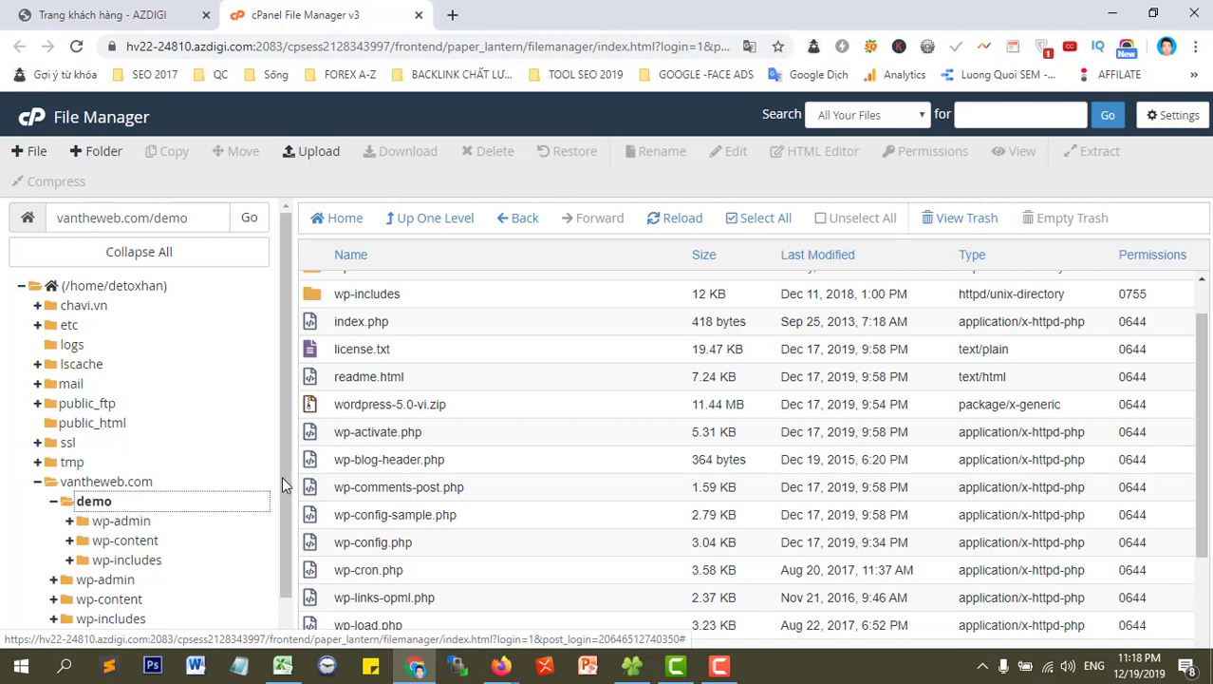
scroll(283, 479, "down", 1)
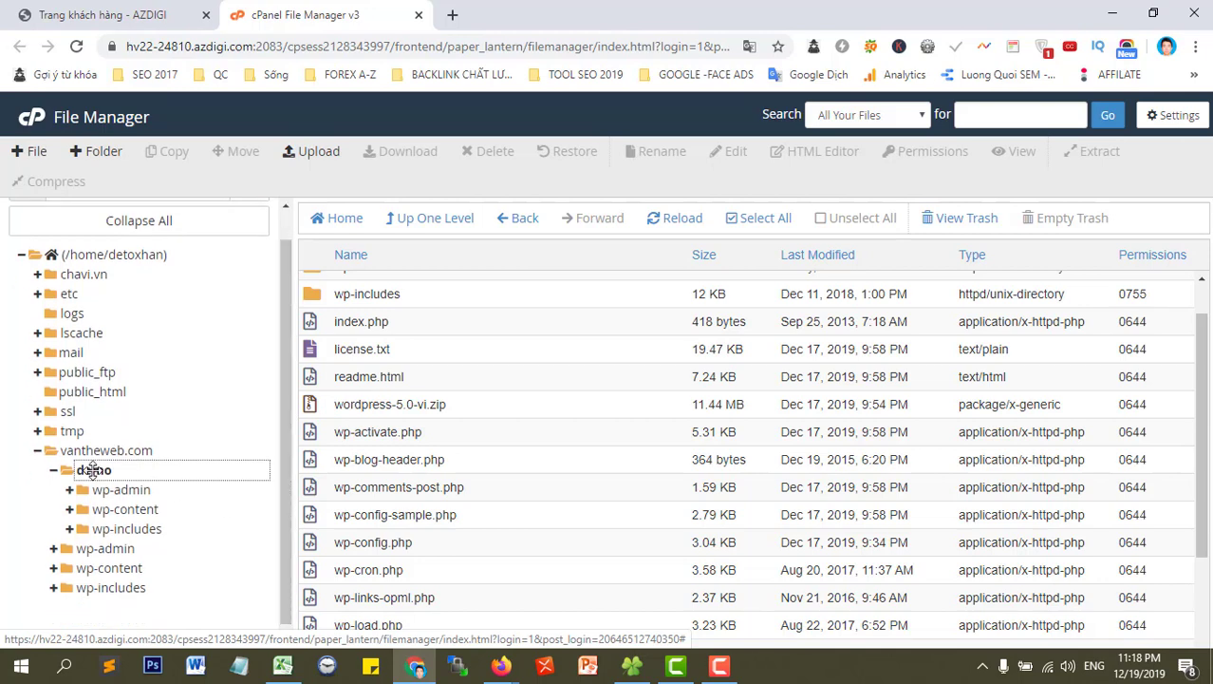
left_click(109, 470)
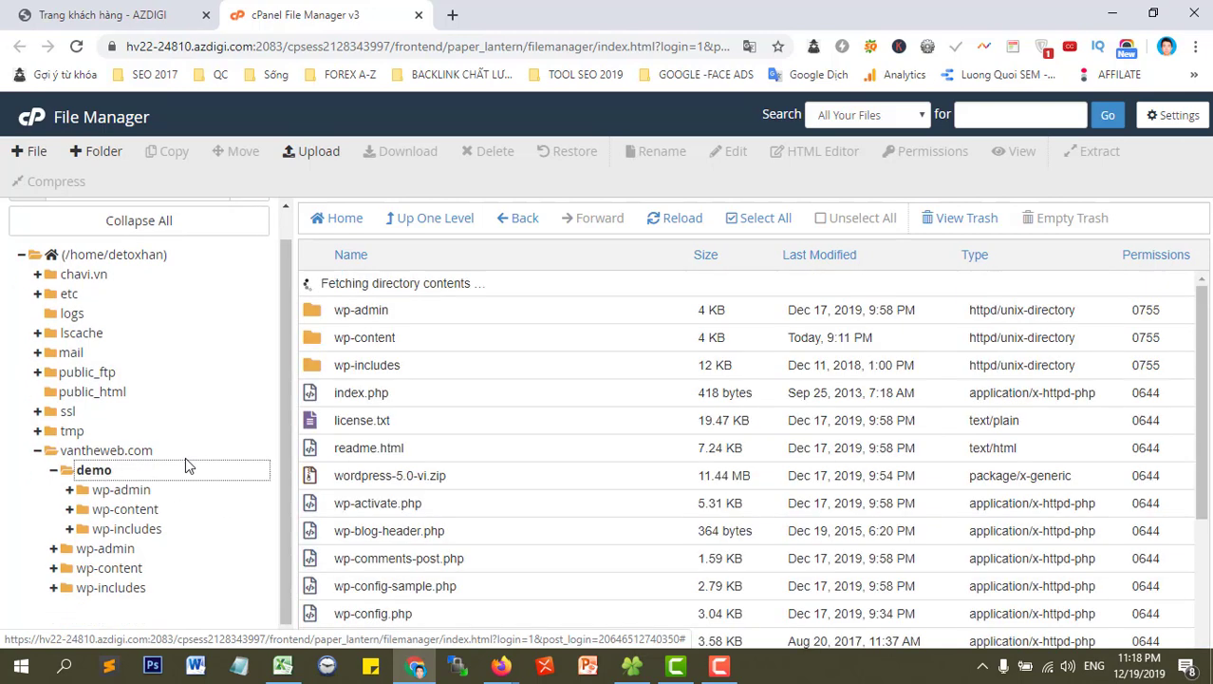
left_click(570, 366)
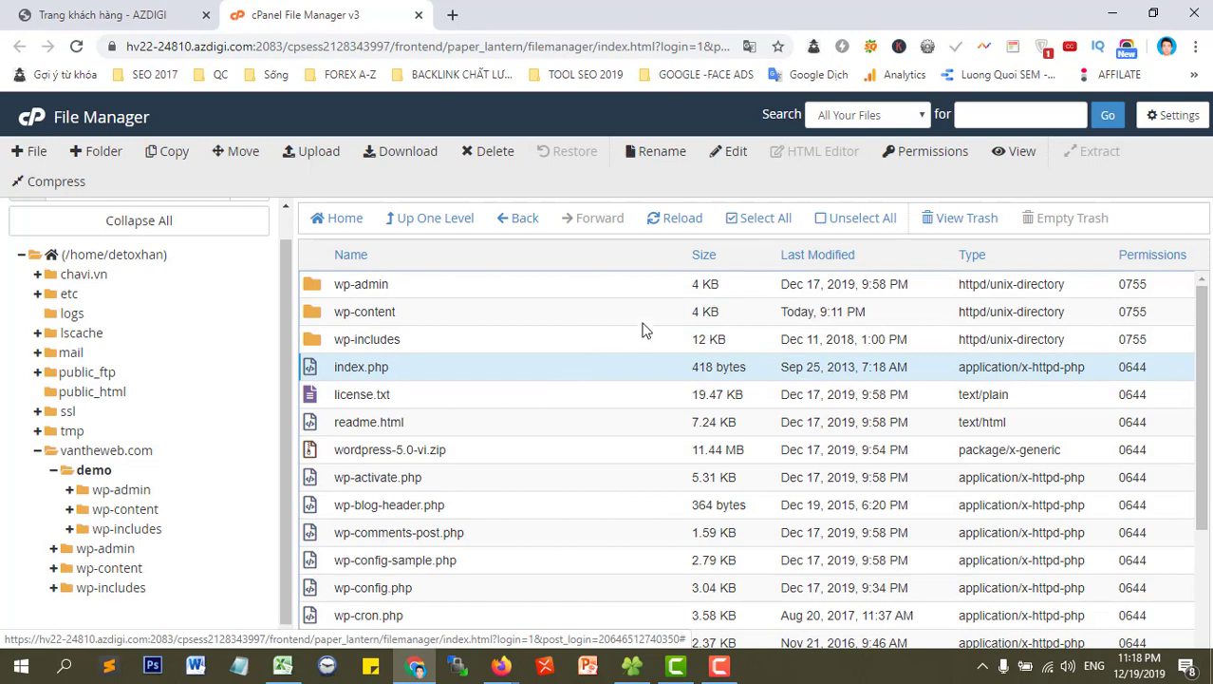
left_click(771, 218)
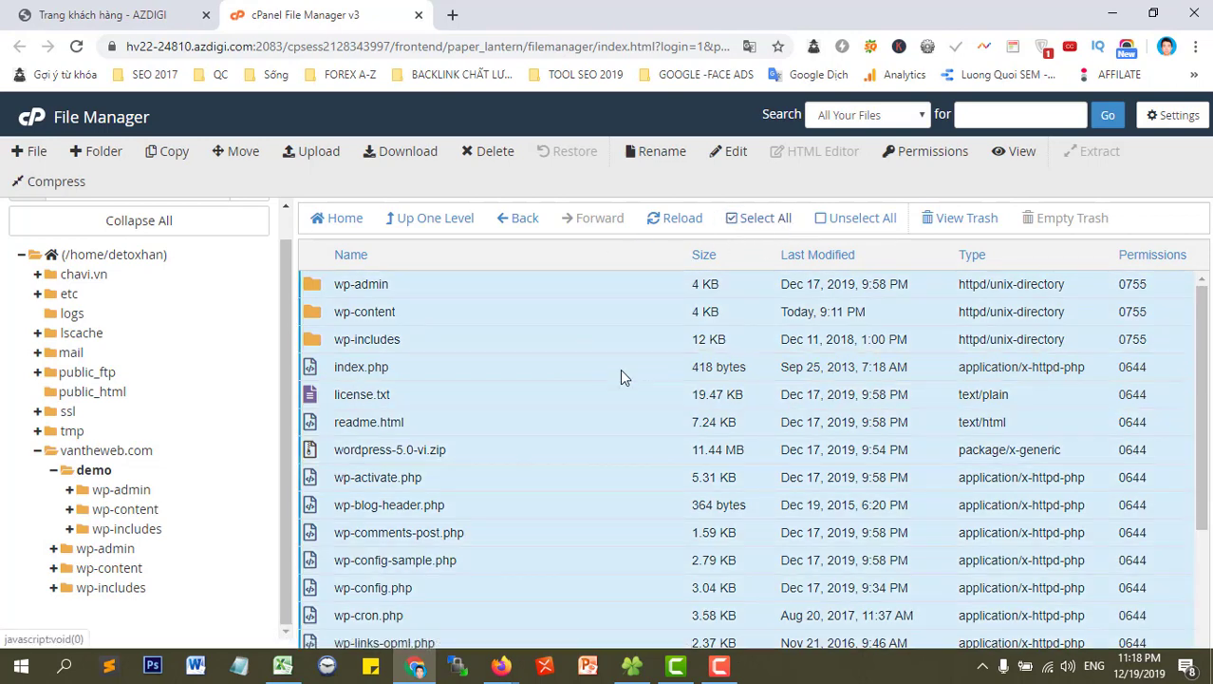
right_click(512, 341)
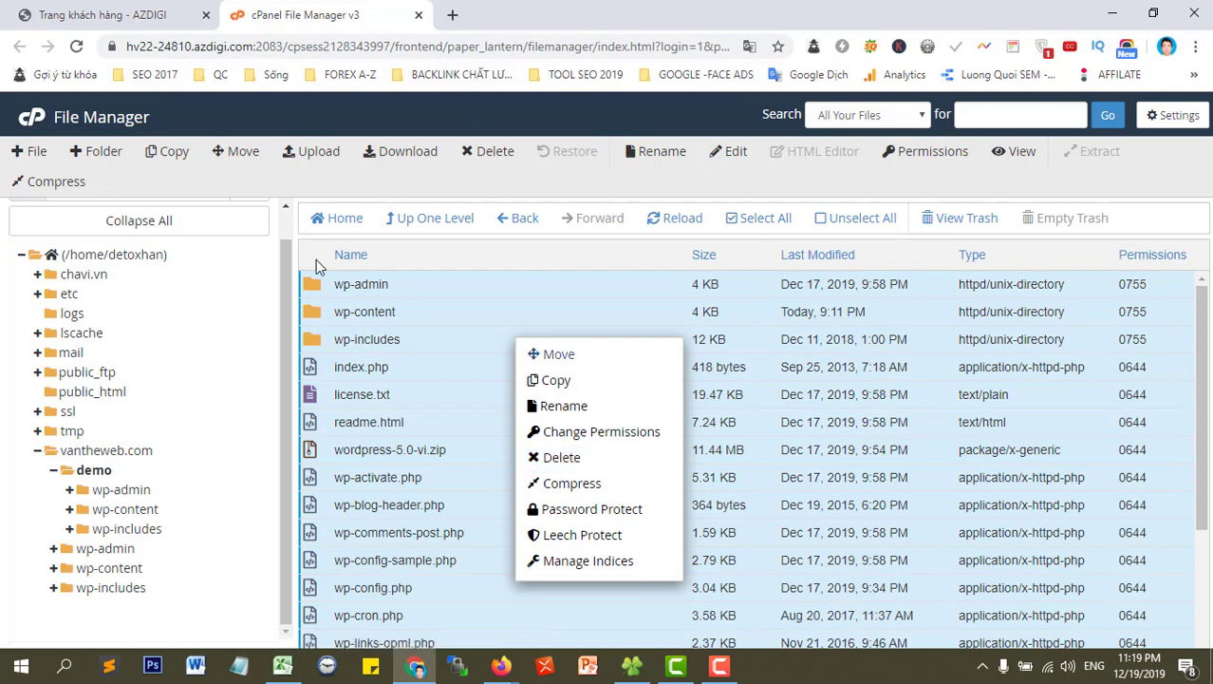
- Open vantheweb.com/demo/ in a new browser tab and look through the front page of the existing demo site
left_click(452, 15)
type("vant")
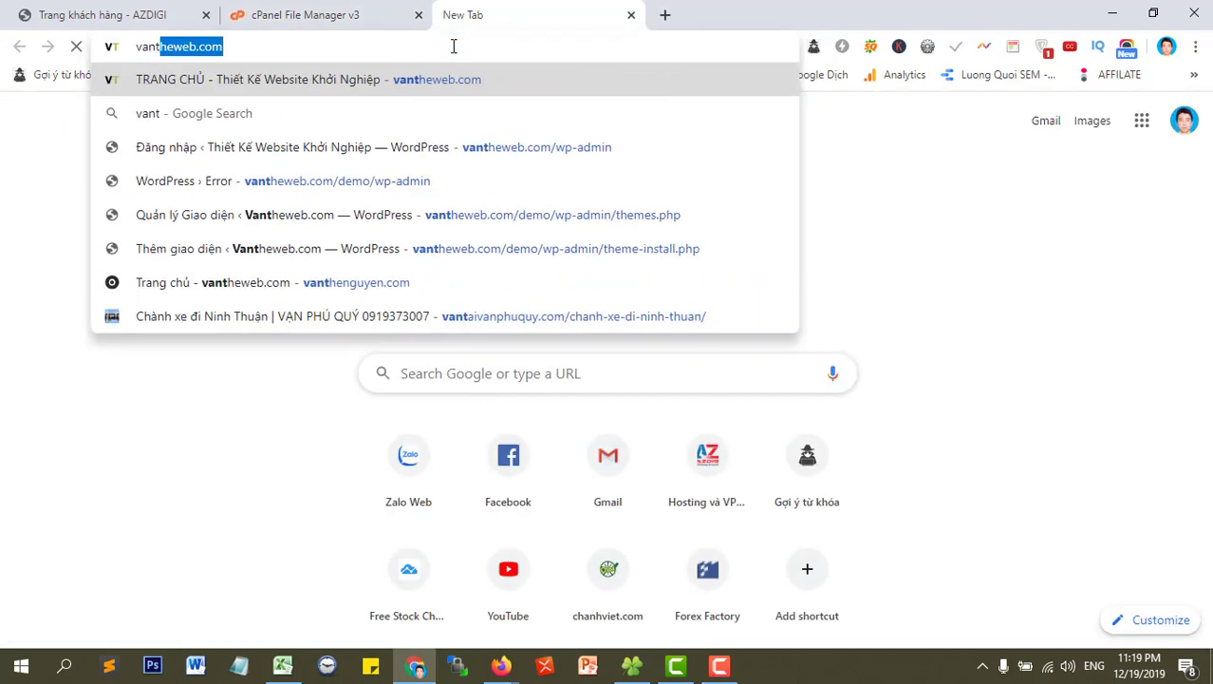
type("heweb.com/demo/")
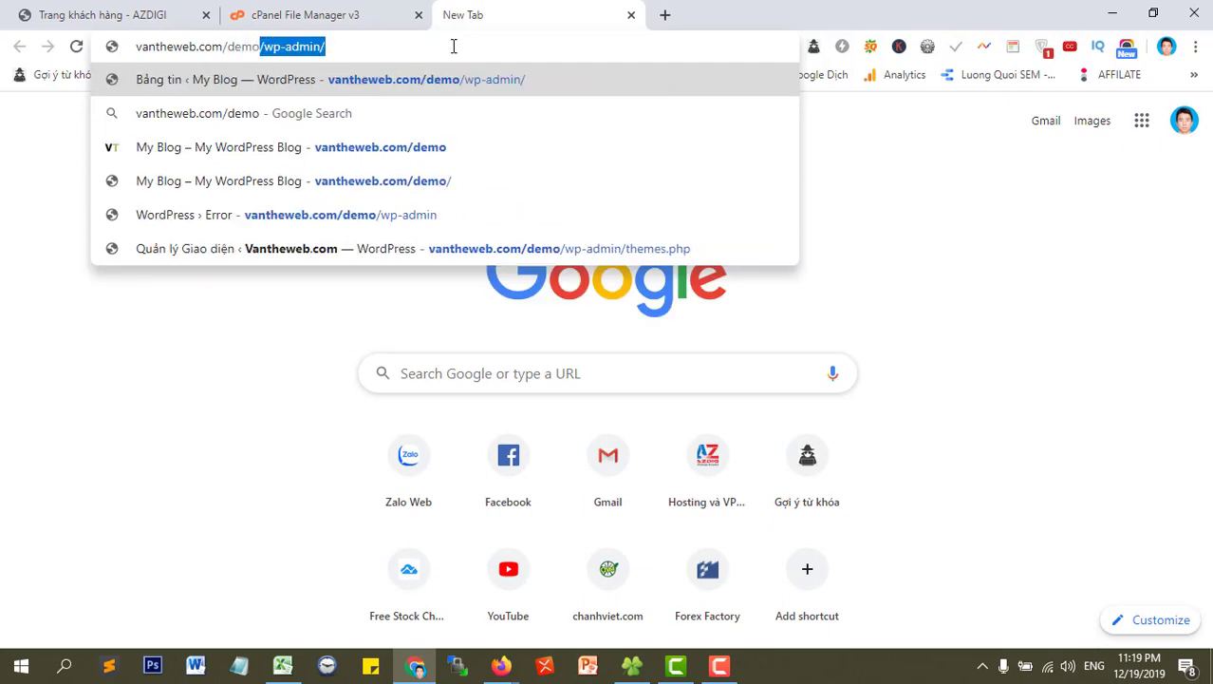
key("Return")
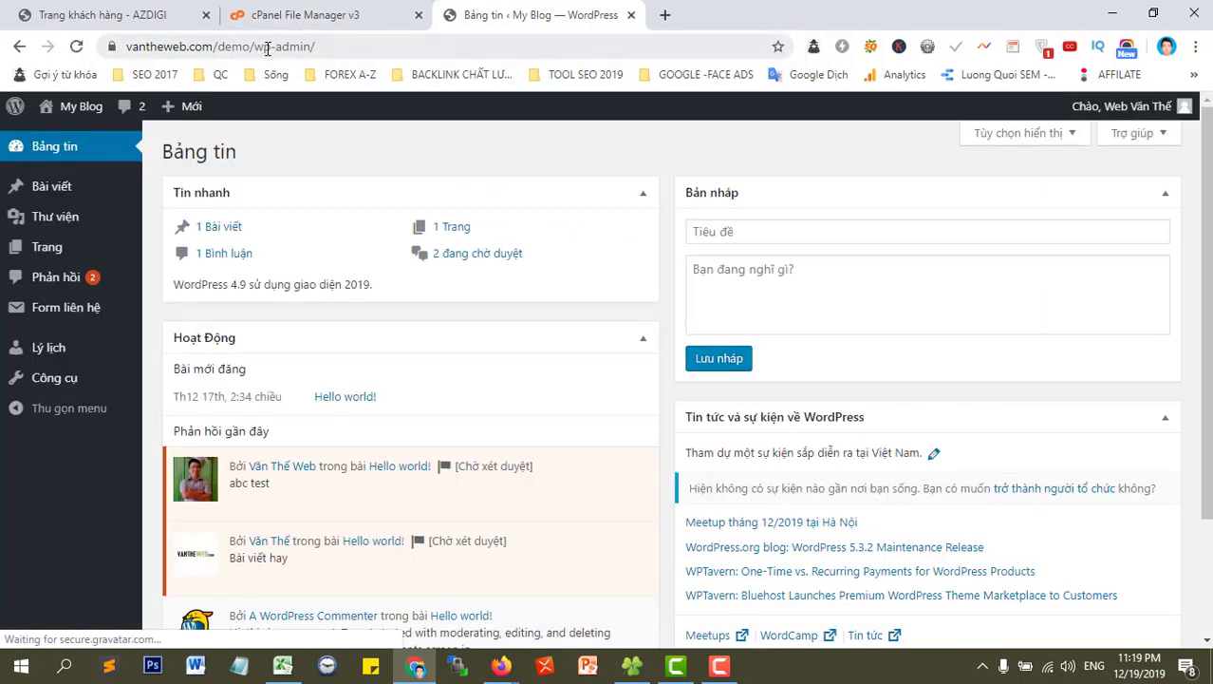
left_click_drag(254, 46, 399, 65)
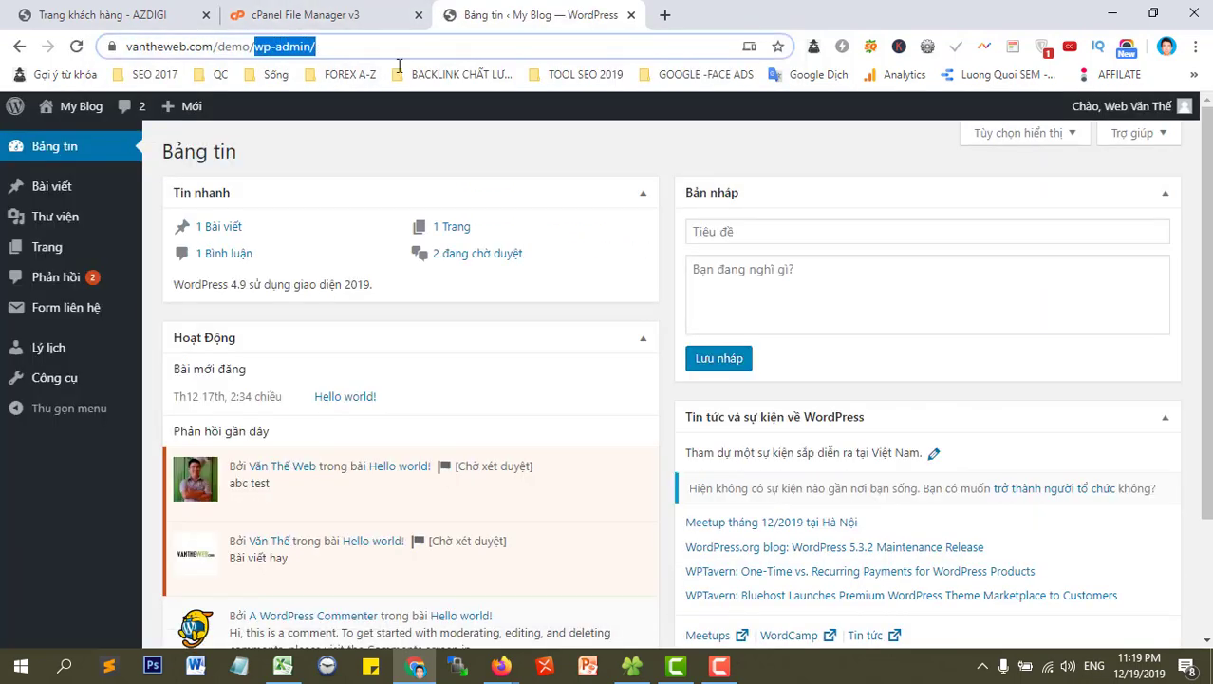
key("BackSpace")
key("Return")
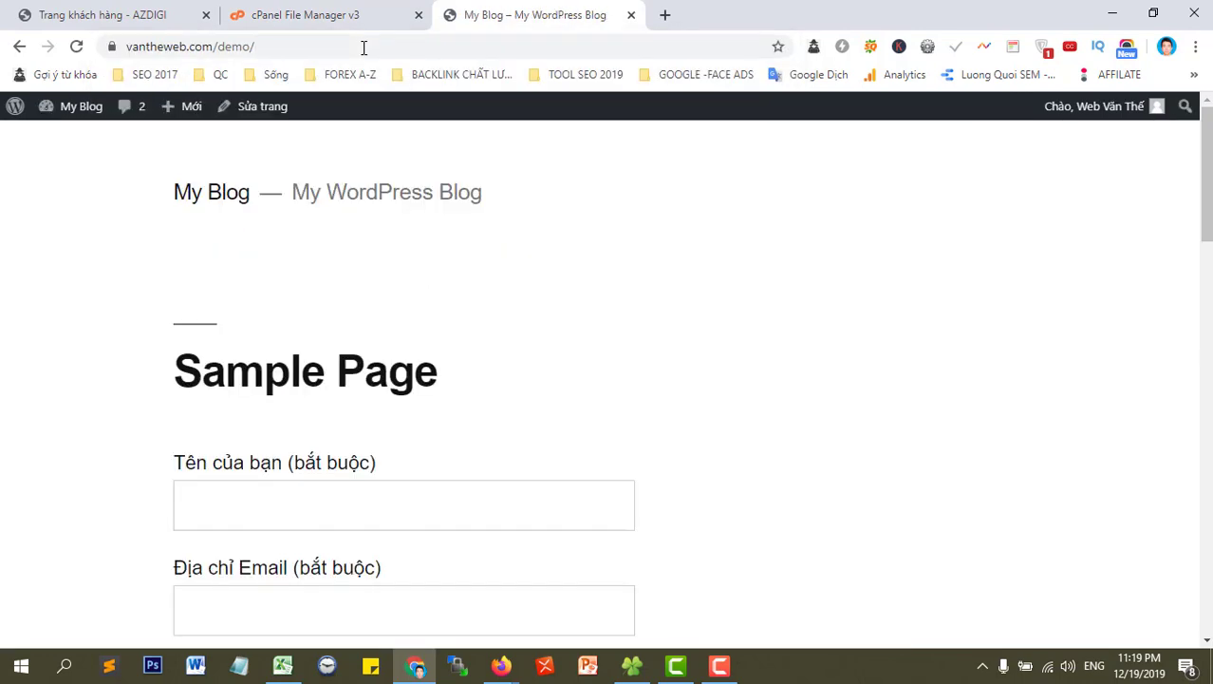
scroll(706, 233, "down", 10)
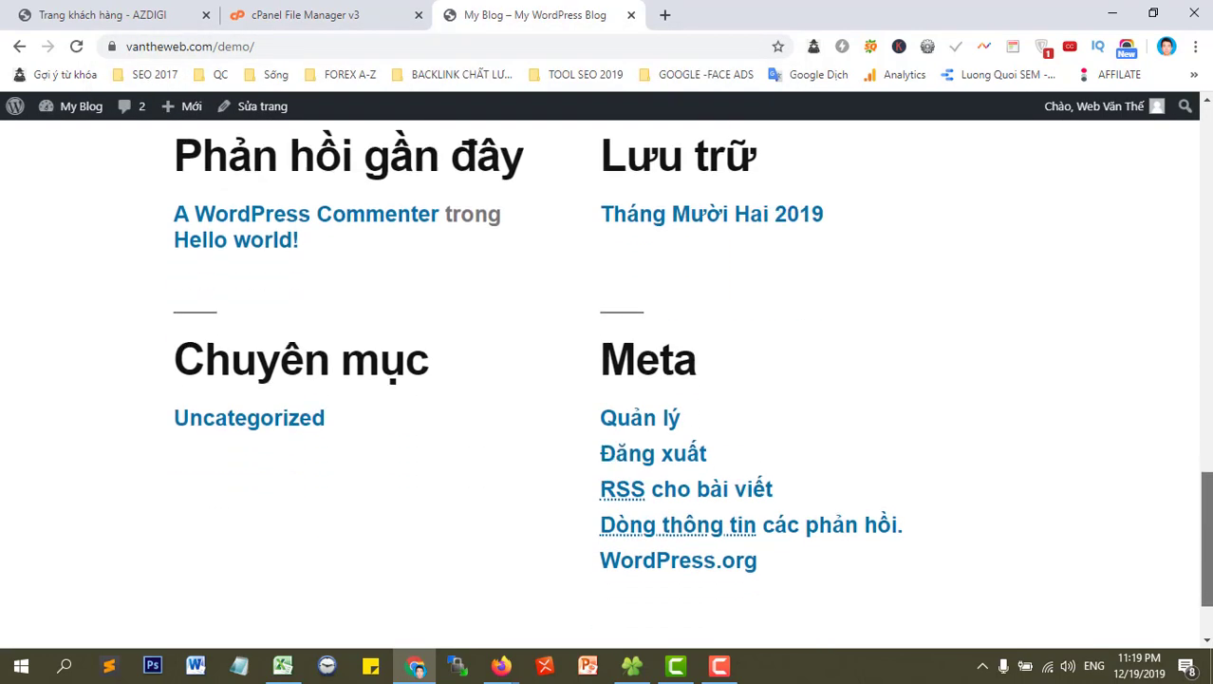
scroll(719, 285, "up", 10)
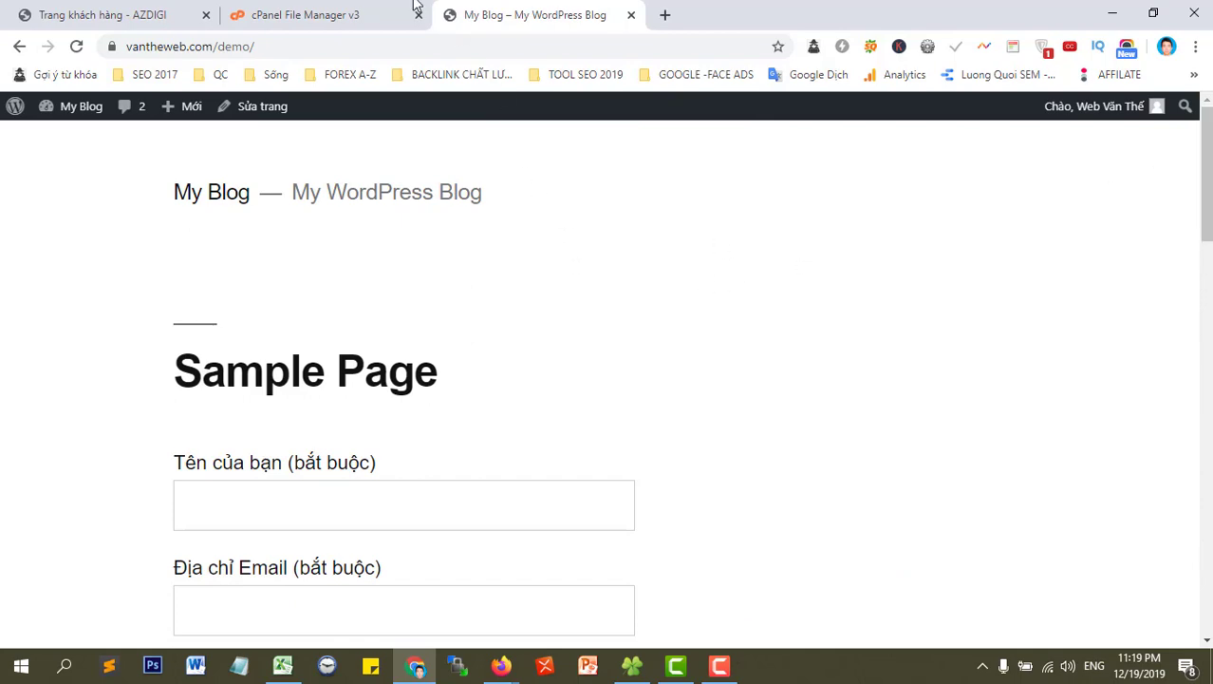
- Return to the file manager and delete all the selected files and folders from the demo folder, confirming the deletion
left_click(368, 9)
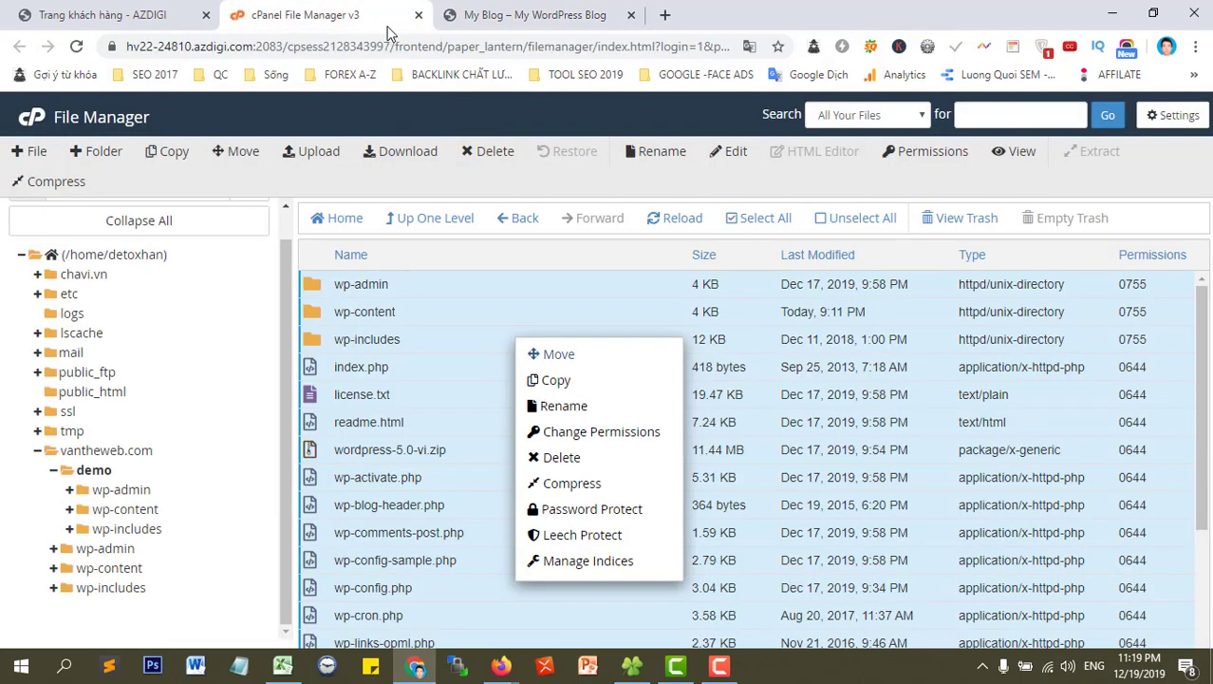
left_click(563, 458)
left_click(754, 507)
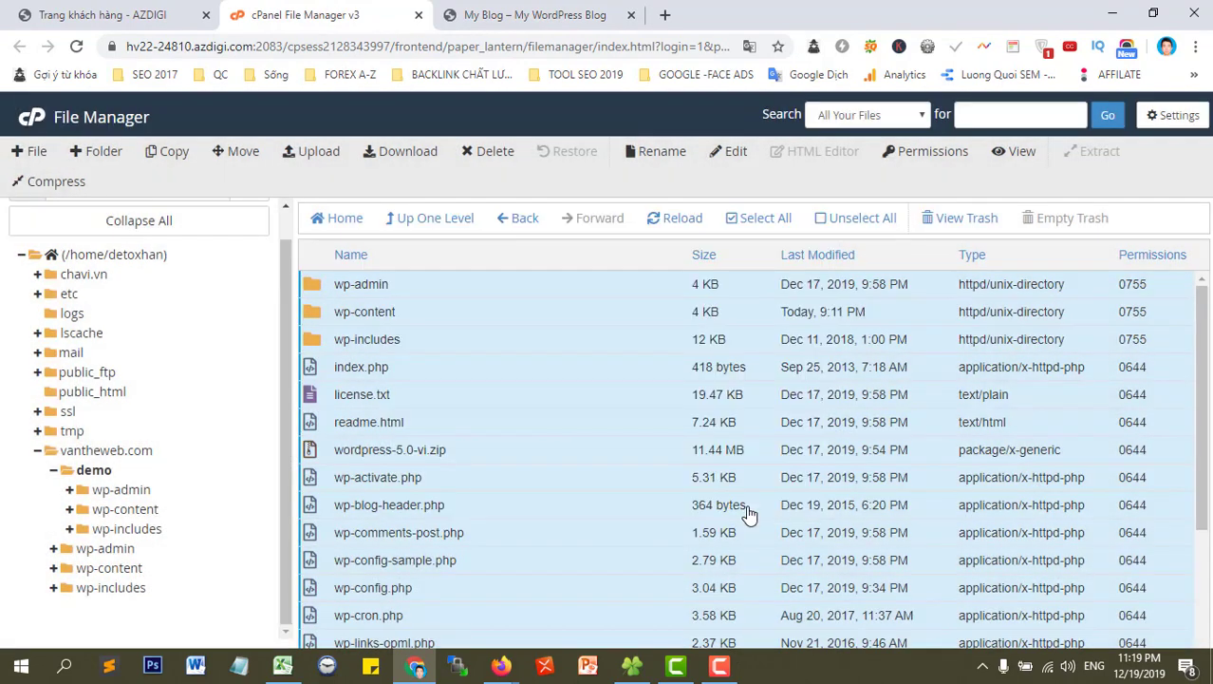
- Open the upload page for the demo folder, browse the Tập 13 folder for the package files, and close the file chooser
left_click(312, 155)
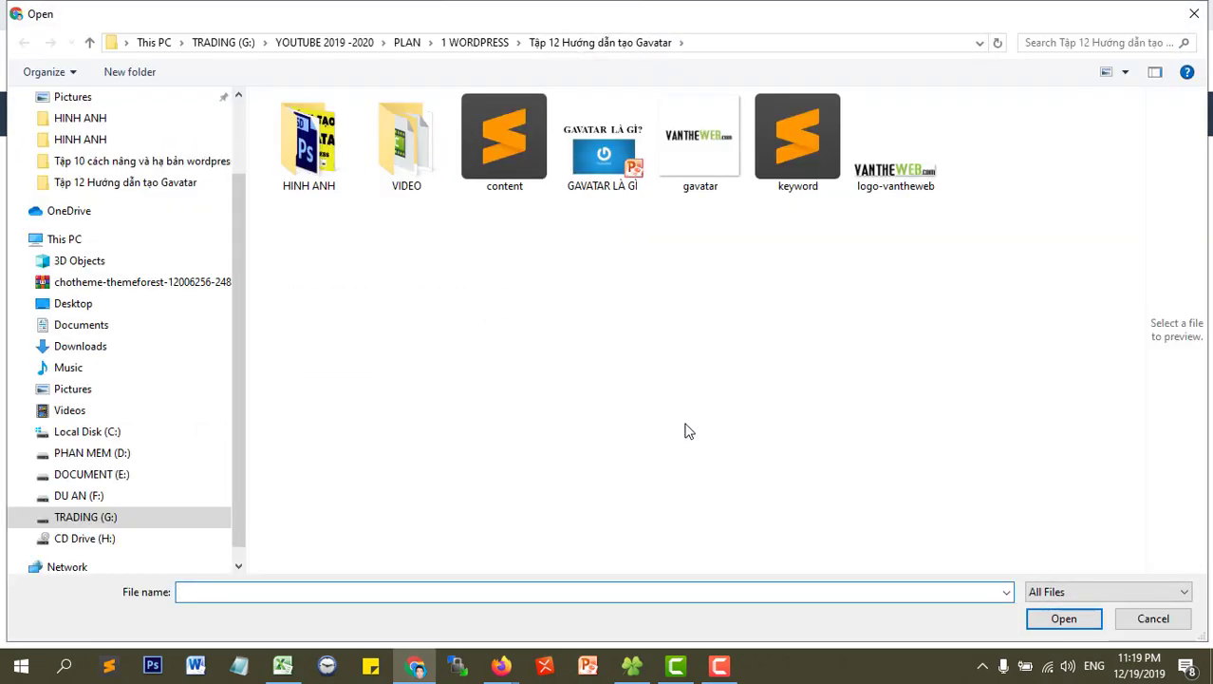
type("G:\\YOUTUBE 2019 -2020\\PLAN\\1 WORDPRESS\\Tập 13 Hướng dẫn chuyển hosting website nhanh chóng với wordpress dulicator")
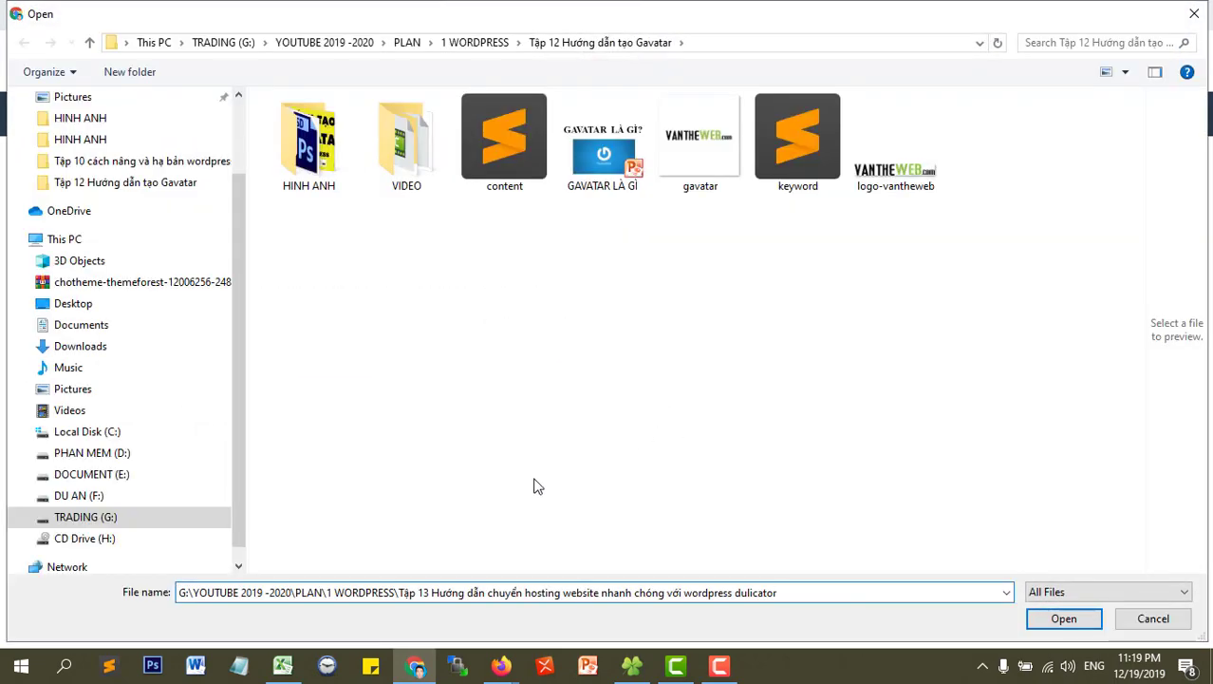
key("Return")
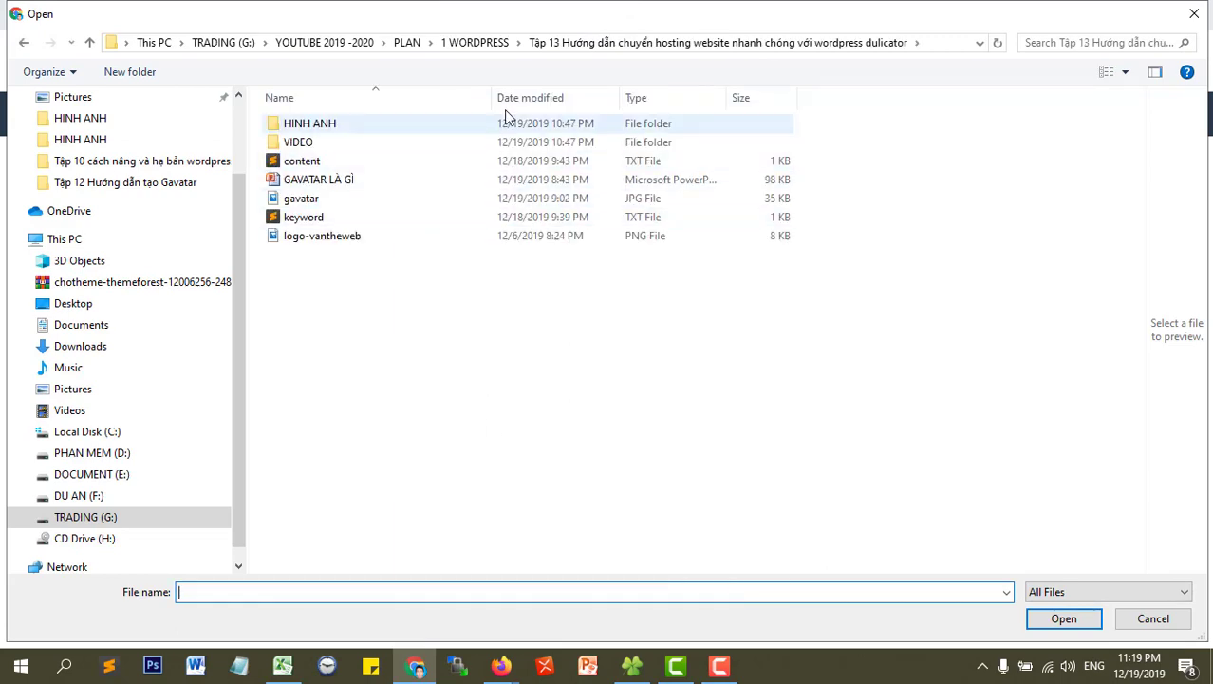
left_click(479, 43)
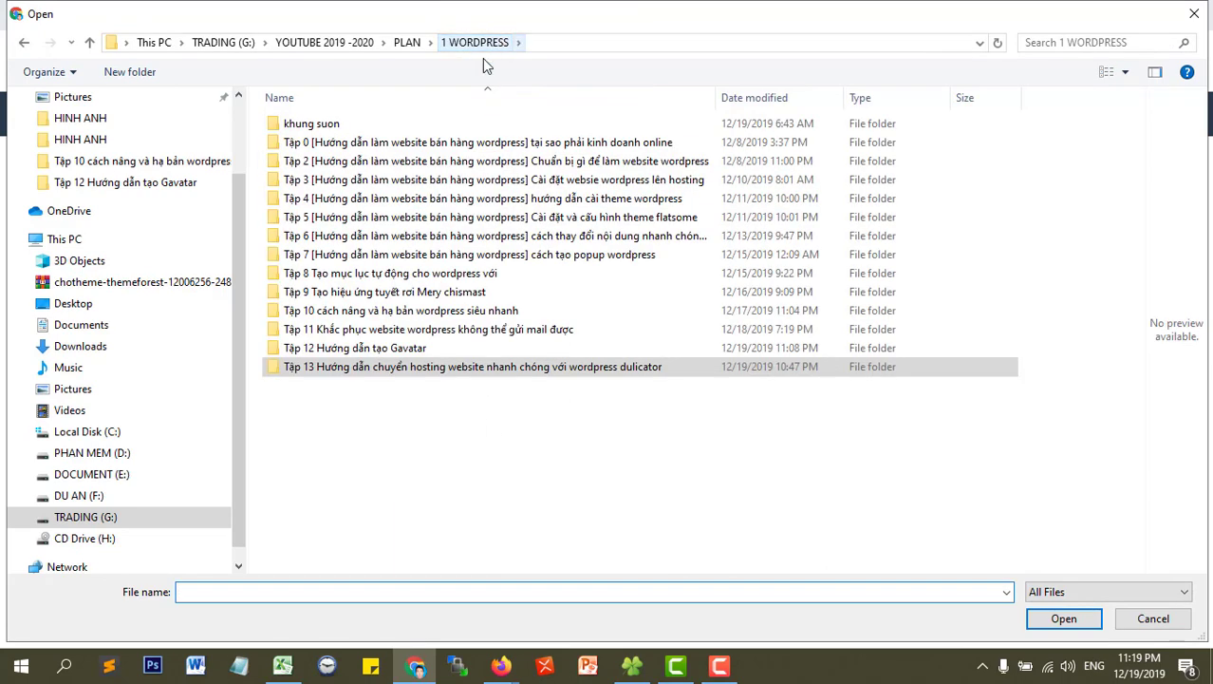
double_click(387, 370)
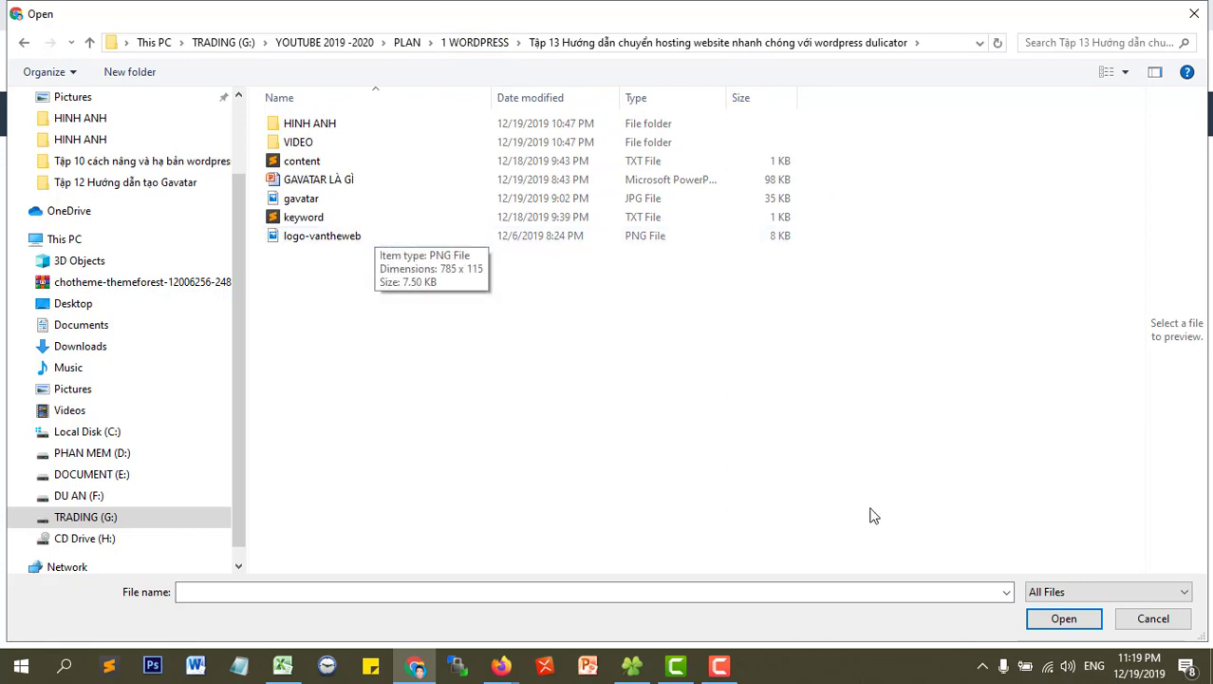
left_click(1060, 593)
left_click(1060, 612)
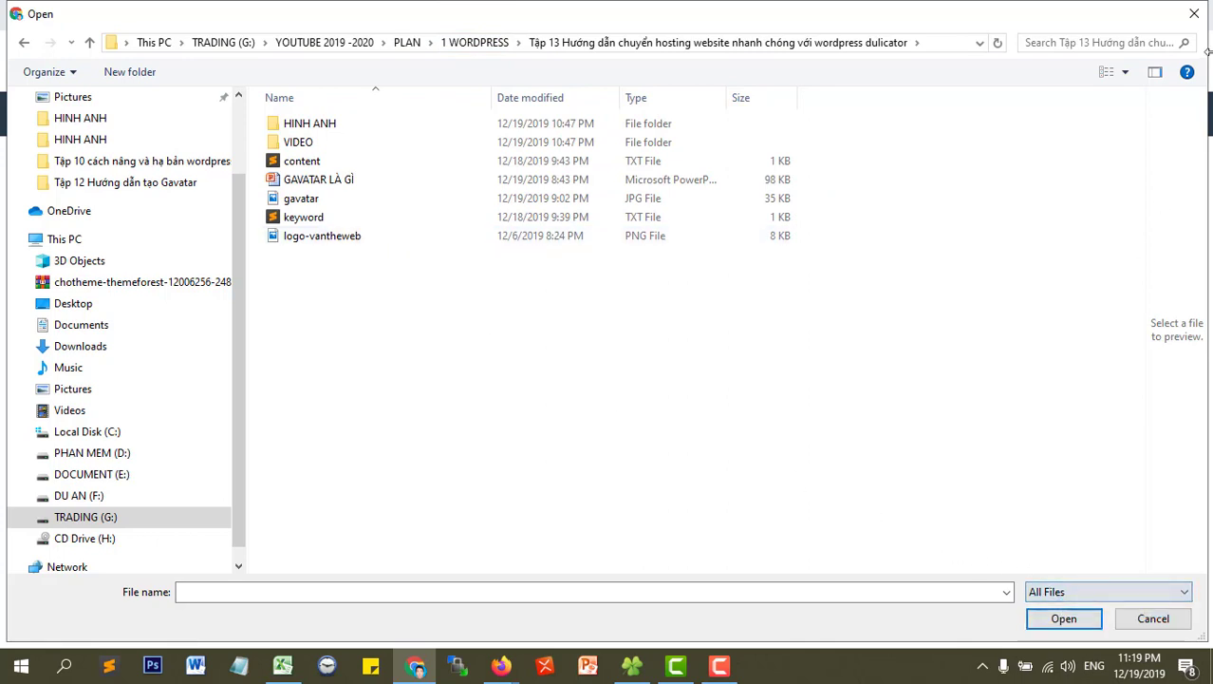
left_click(1189, 17)
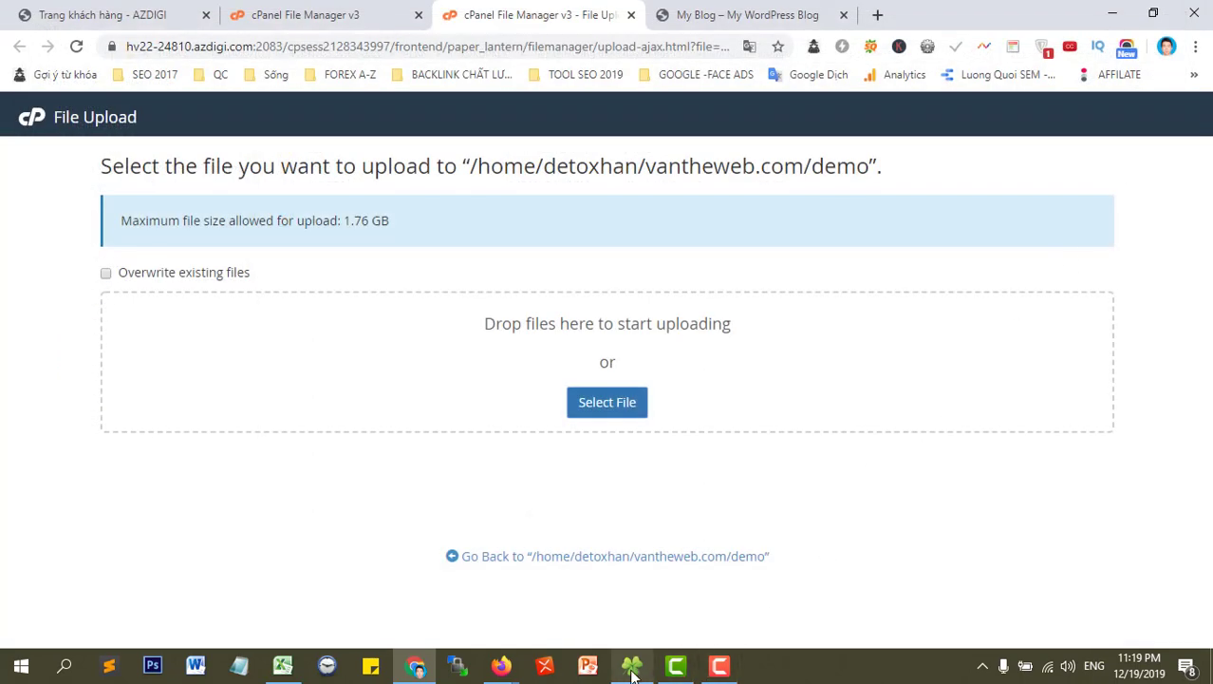
- Switch to the file explorer, get the path of the Downloads folder holding the archive and installer, and return to the upload page
mouse_move(632, 664)
left_click(629, 584)
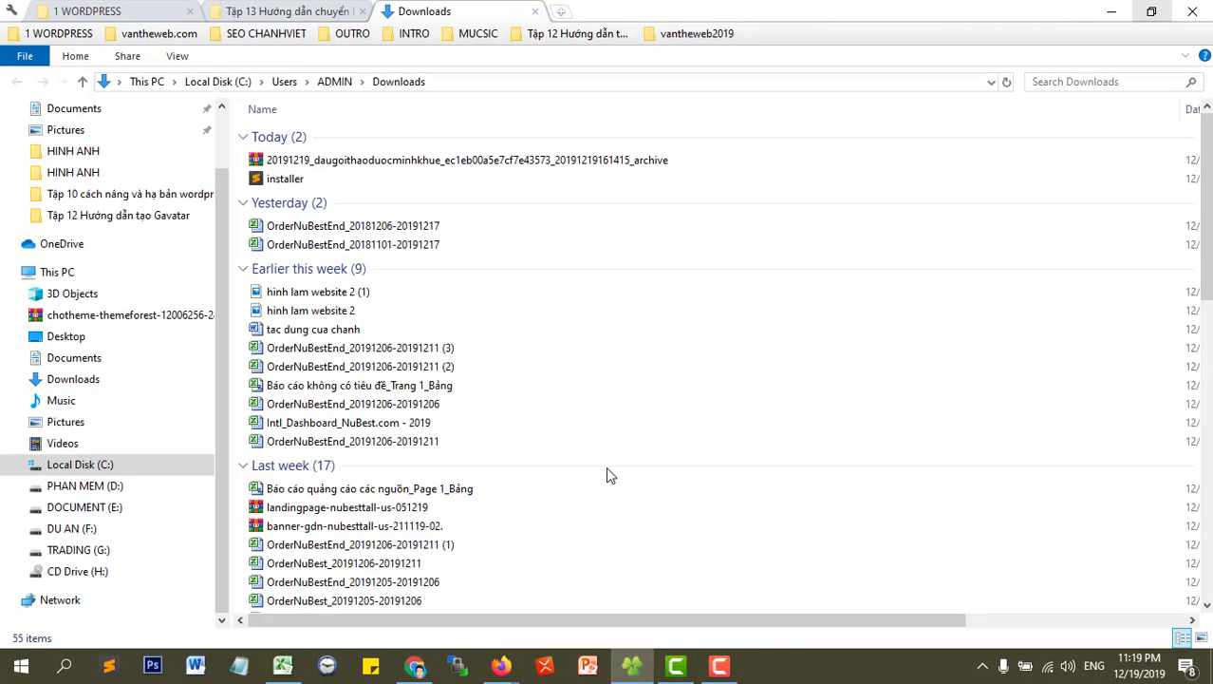
left_click(474, 81)
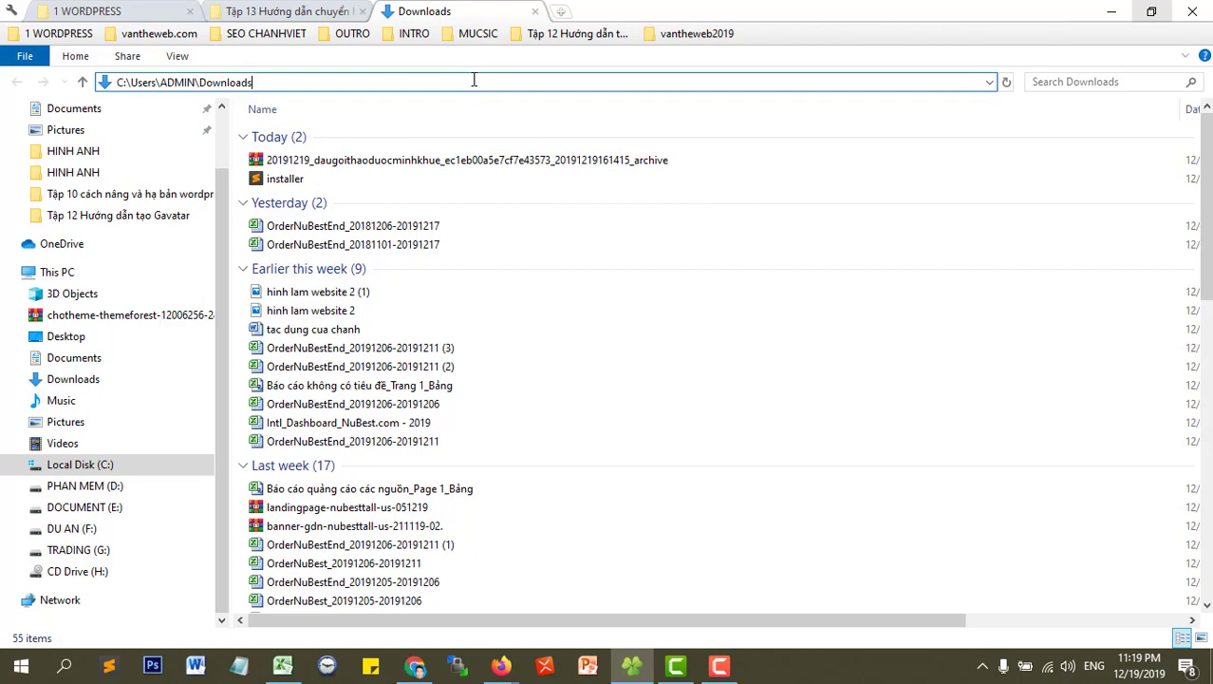
left_click(1111, 11)
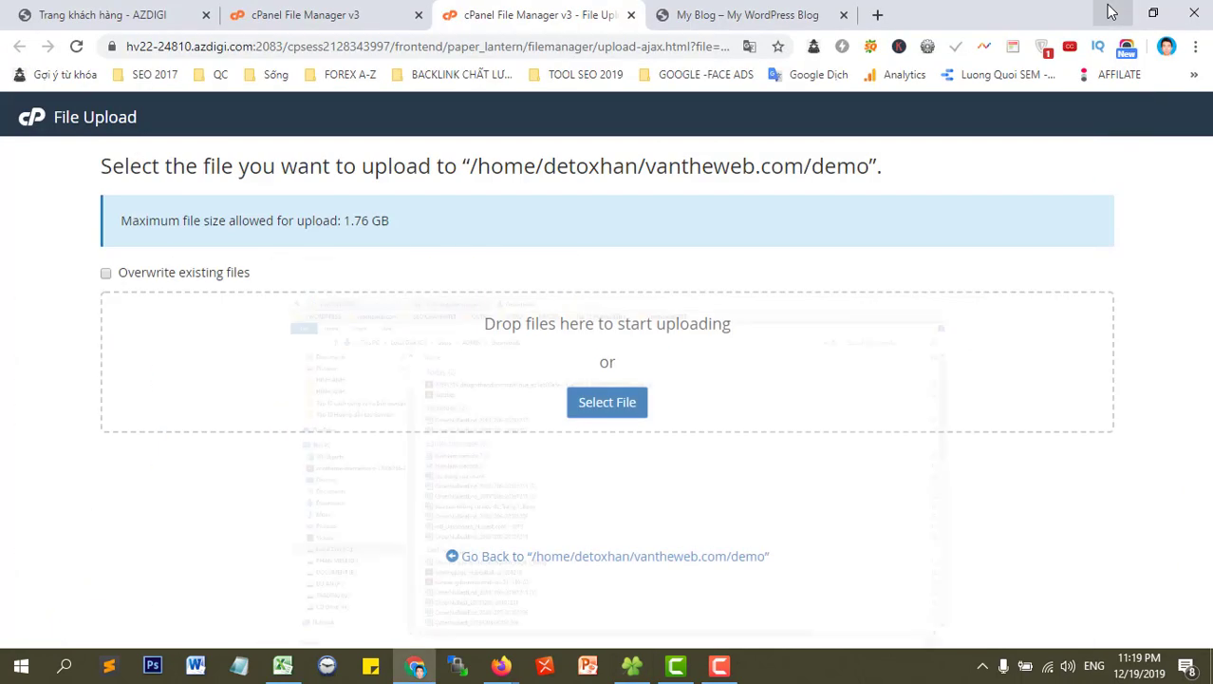
- Upload the daugoithaoduocminhkhue archive zip from the Downloads folder to vantheweb.com/demo and return to the file manager
left_click(633, 405)
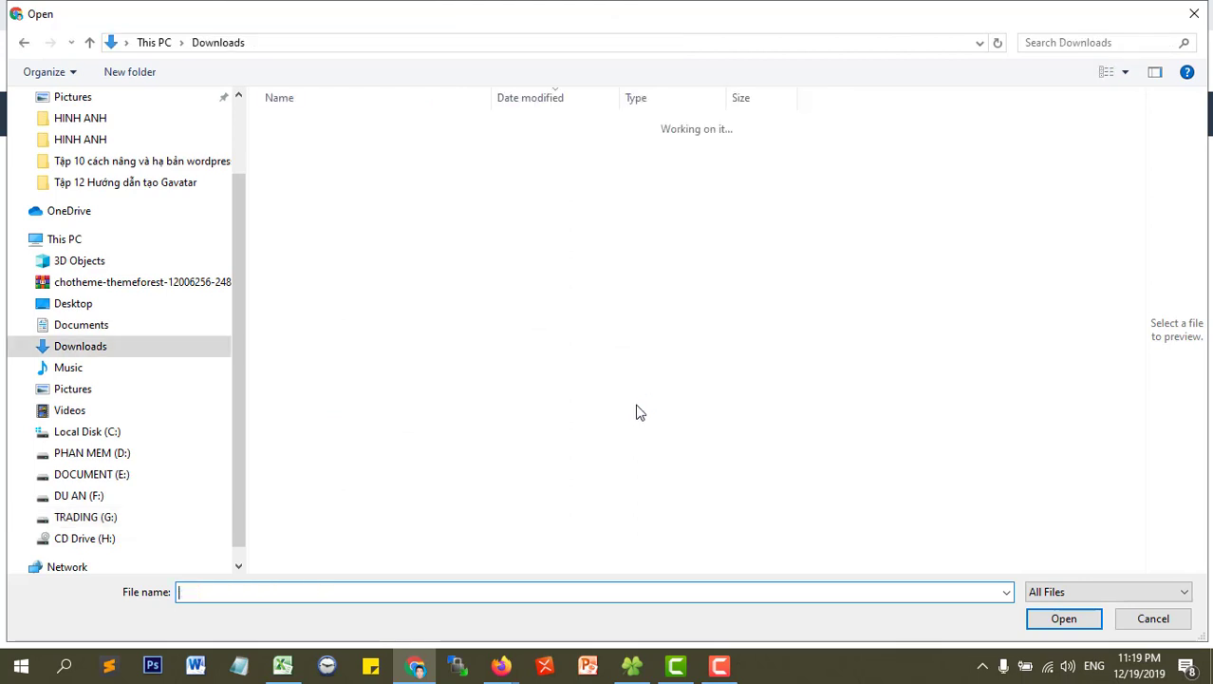
left_click(380, 152)
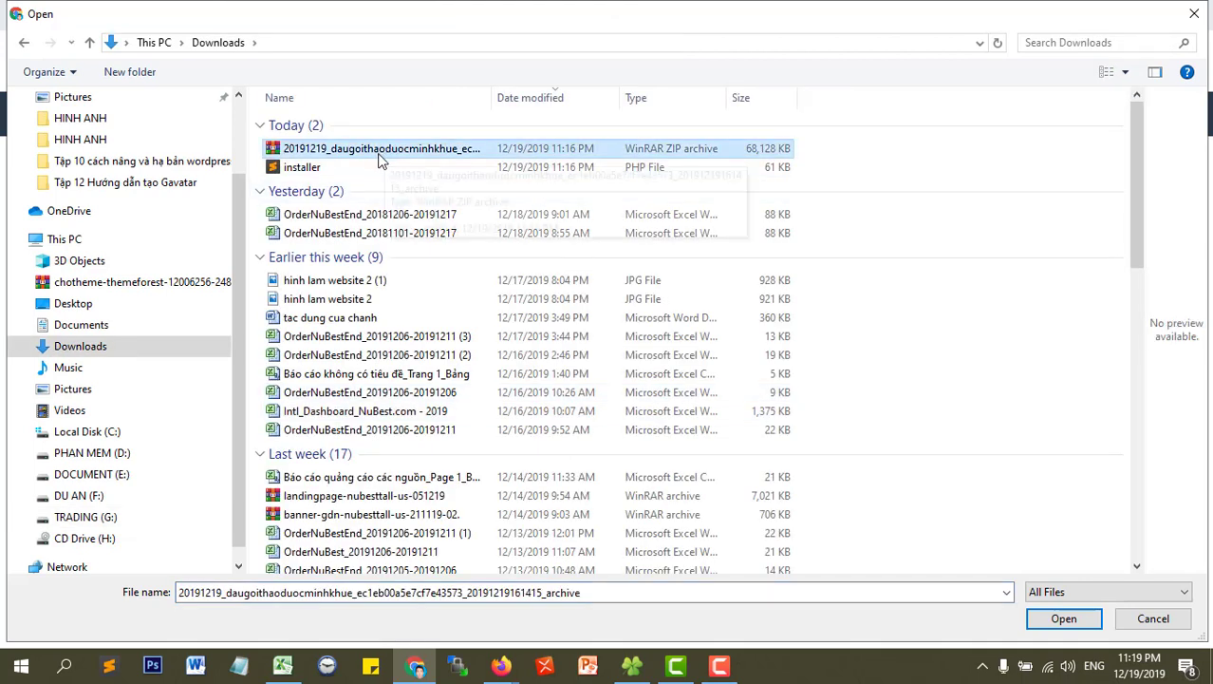
left_click(341, 168)
left_click(342, 153)
left_click(356, 149)
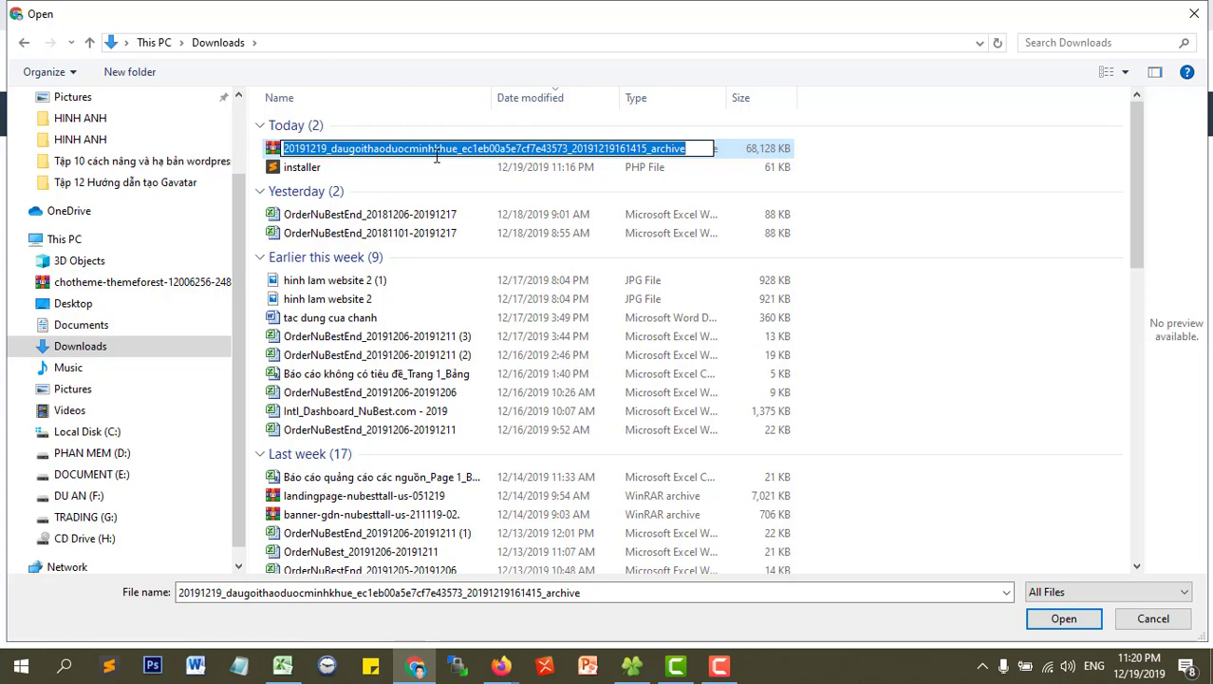
key("Return")
key("Return")
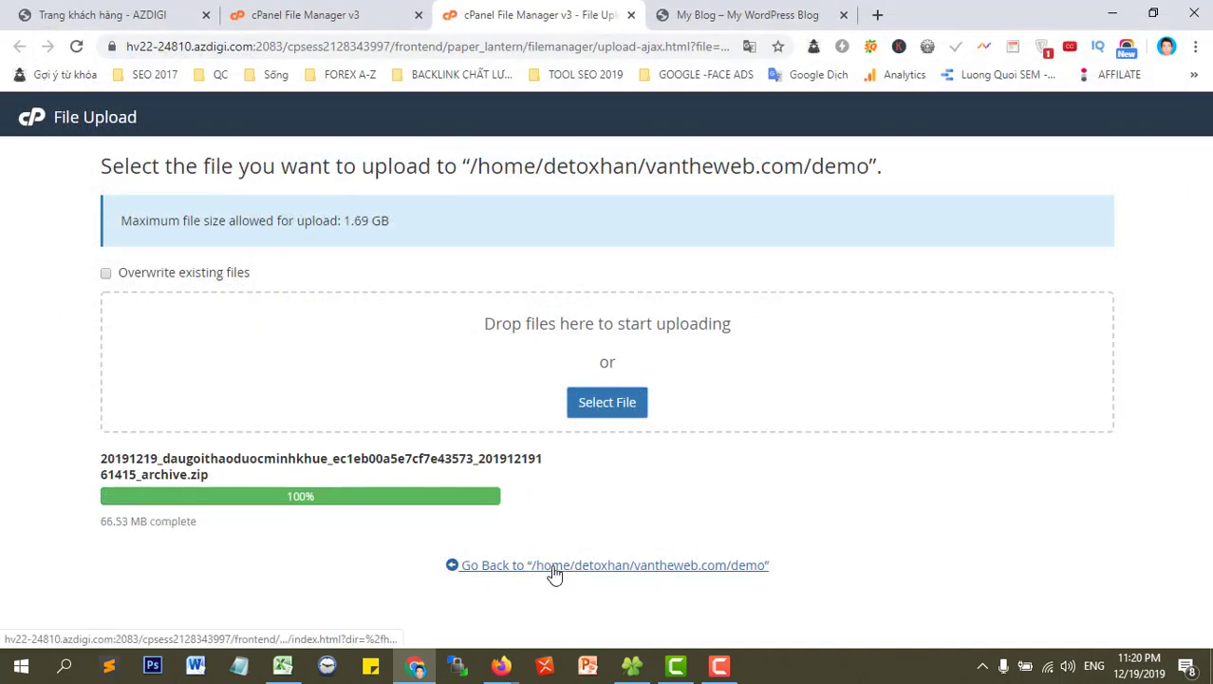
key("ctrl+w")
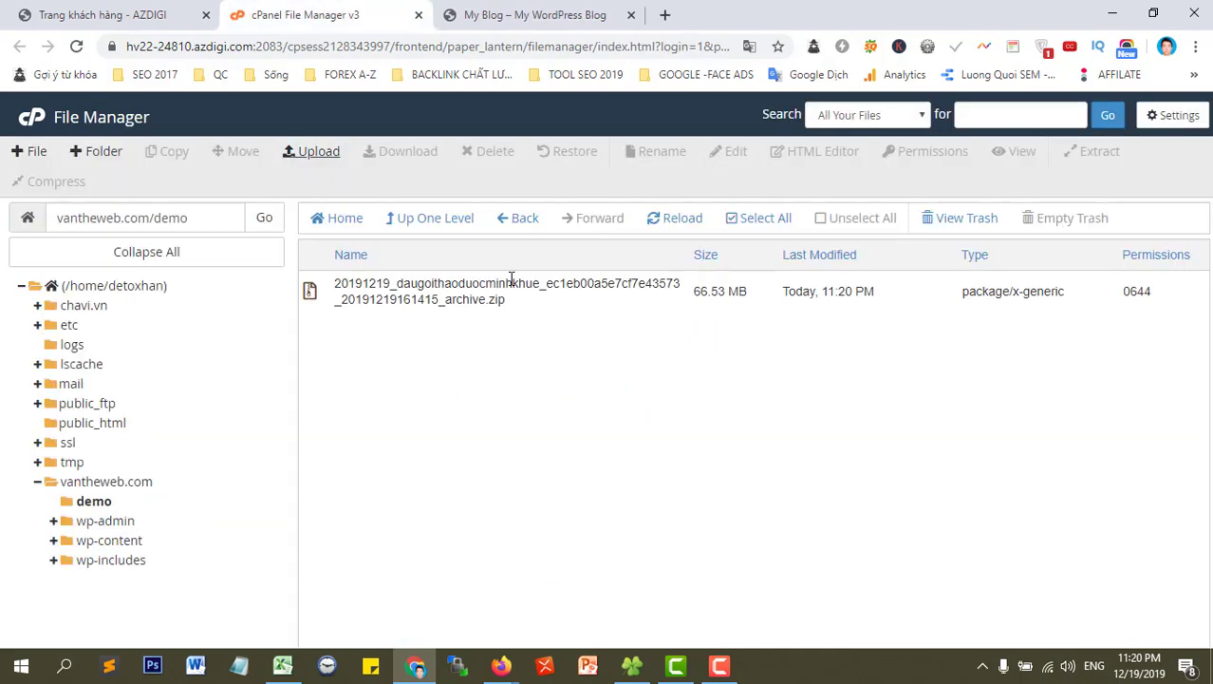
- Upload installer.php from the Downloads folder to vantheweb.com/demo and go back to the folder listing
left_click(318, 154)
left_click(630, 391)
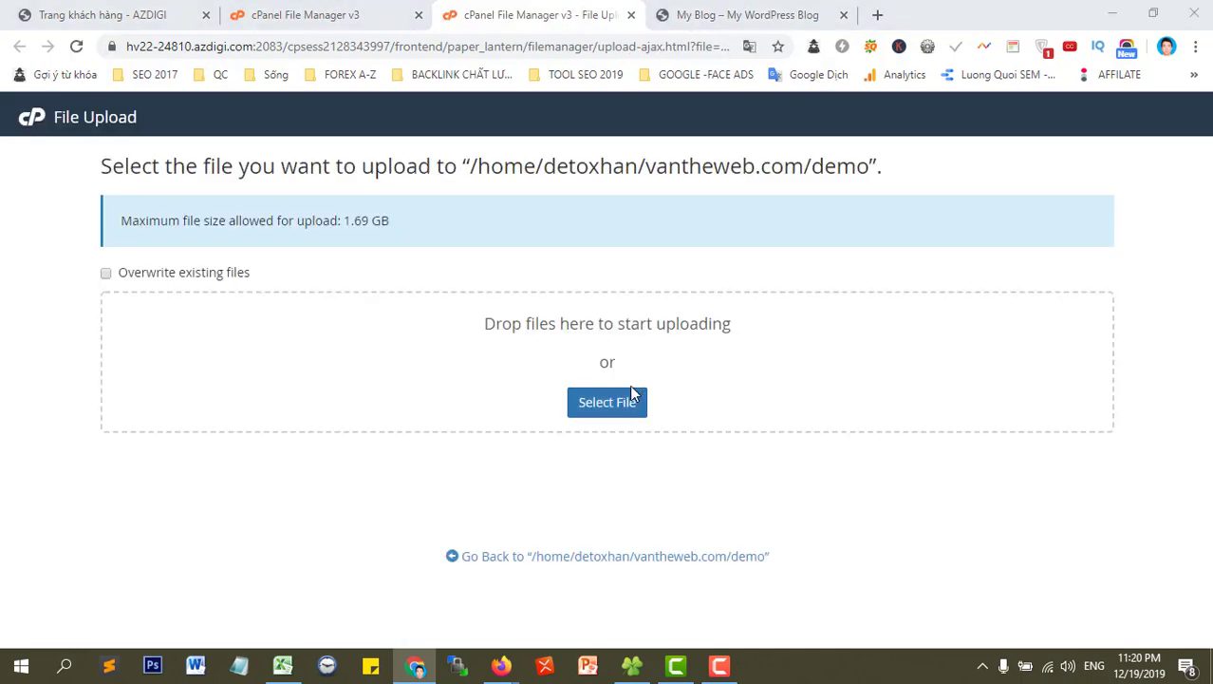
double_click(304, 163)
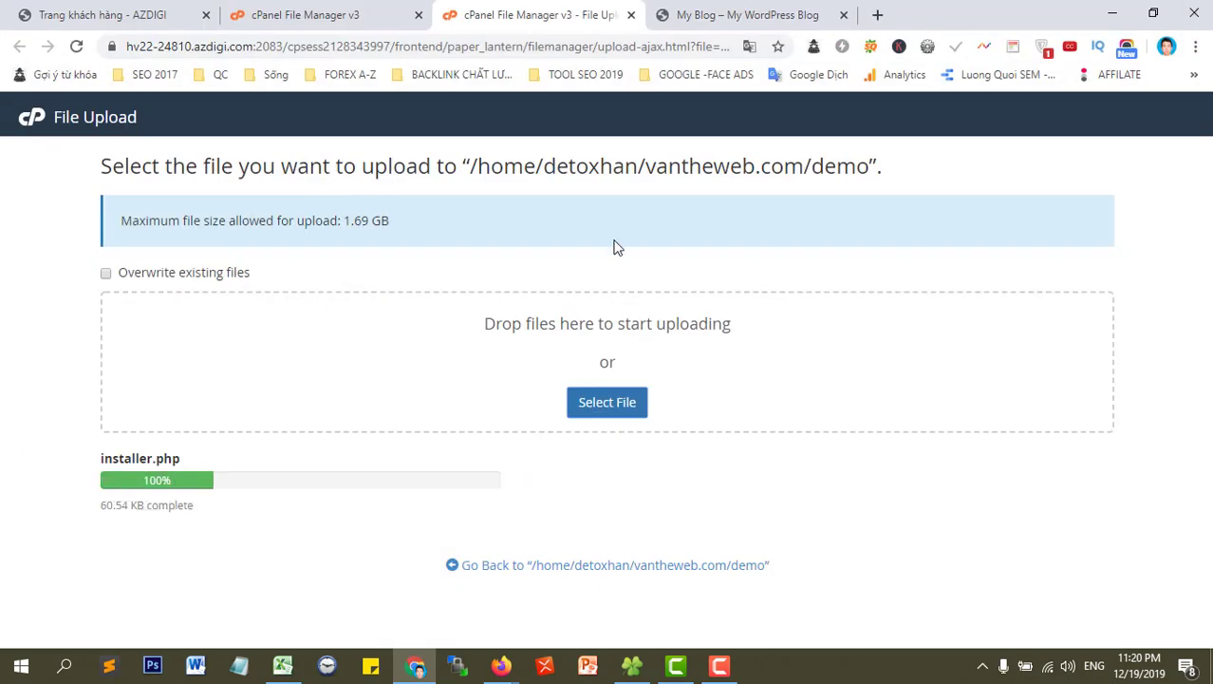
left_click(601, 567)
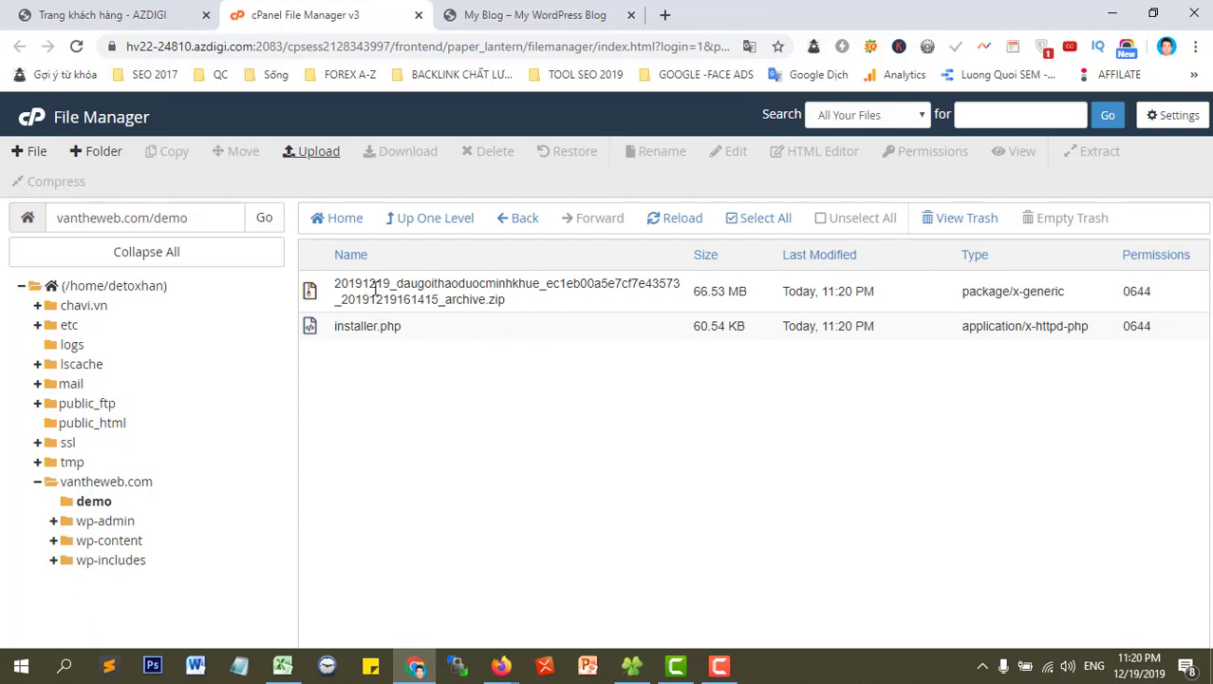
- Reload vantheweb.com/demo/ in the demo site's browser tab and launch installer.php from the directory index
left_click(522, 15)
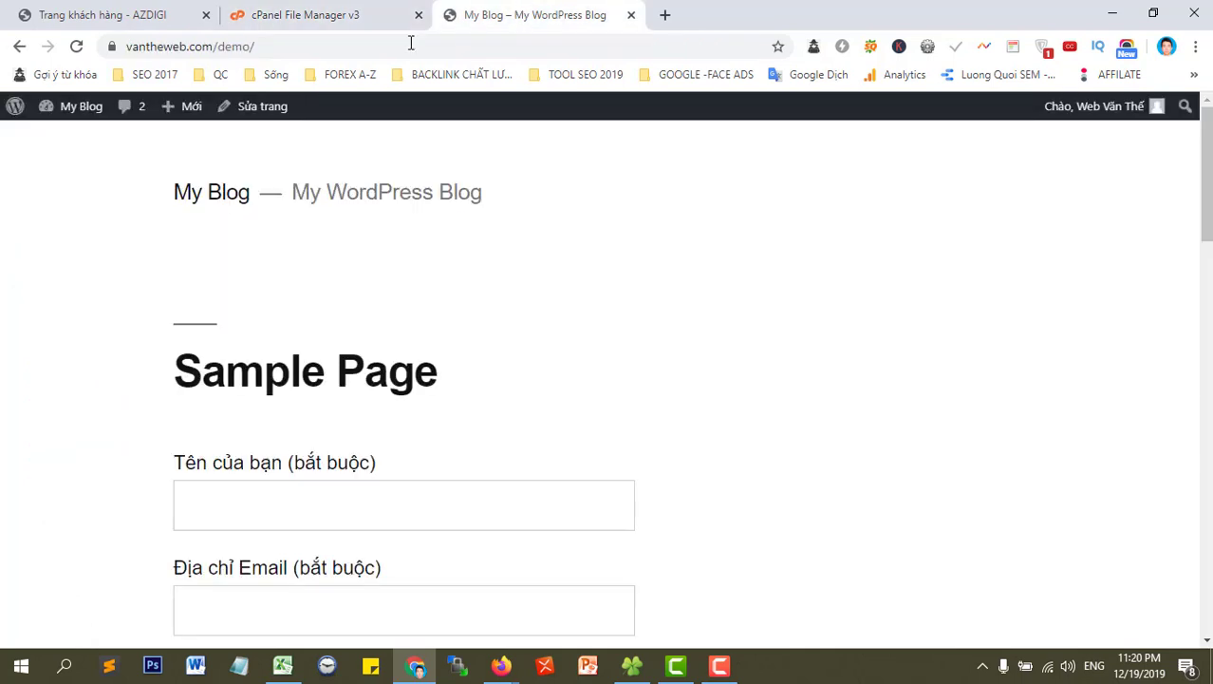
left_click(273, 46)
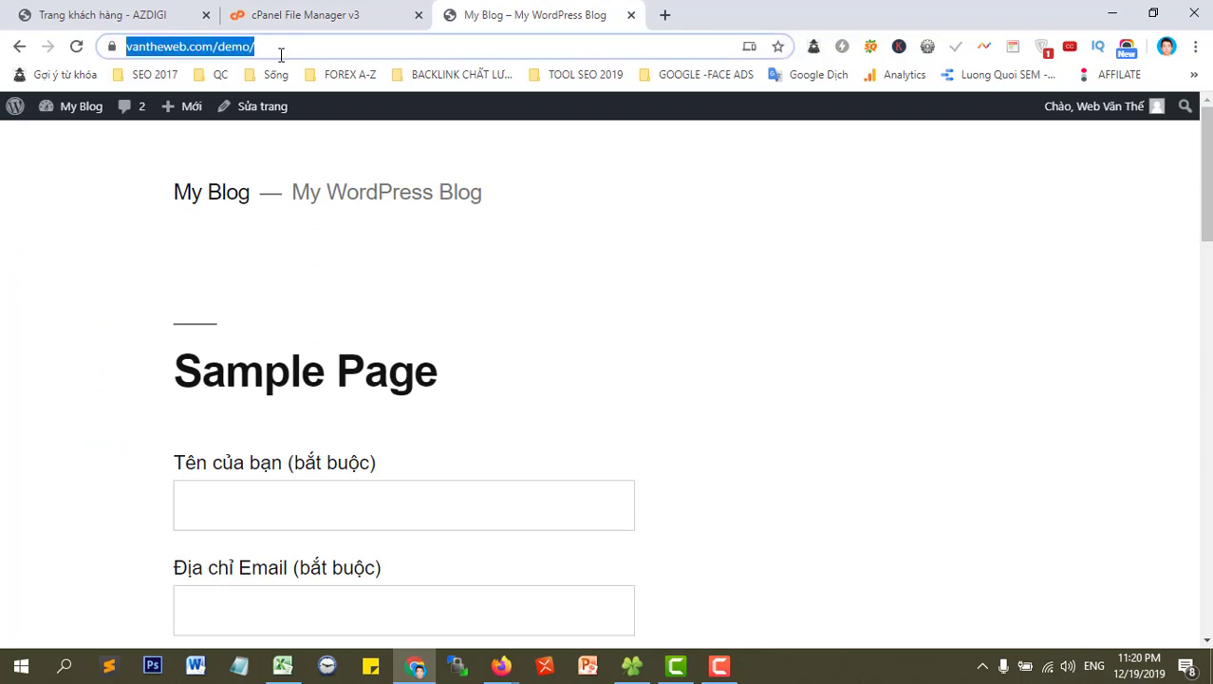
key("Return")
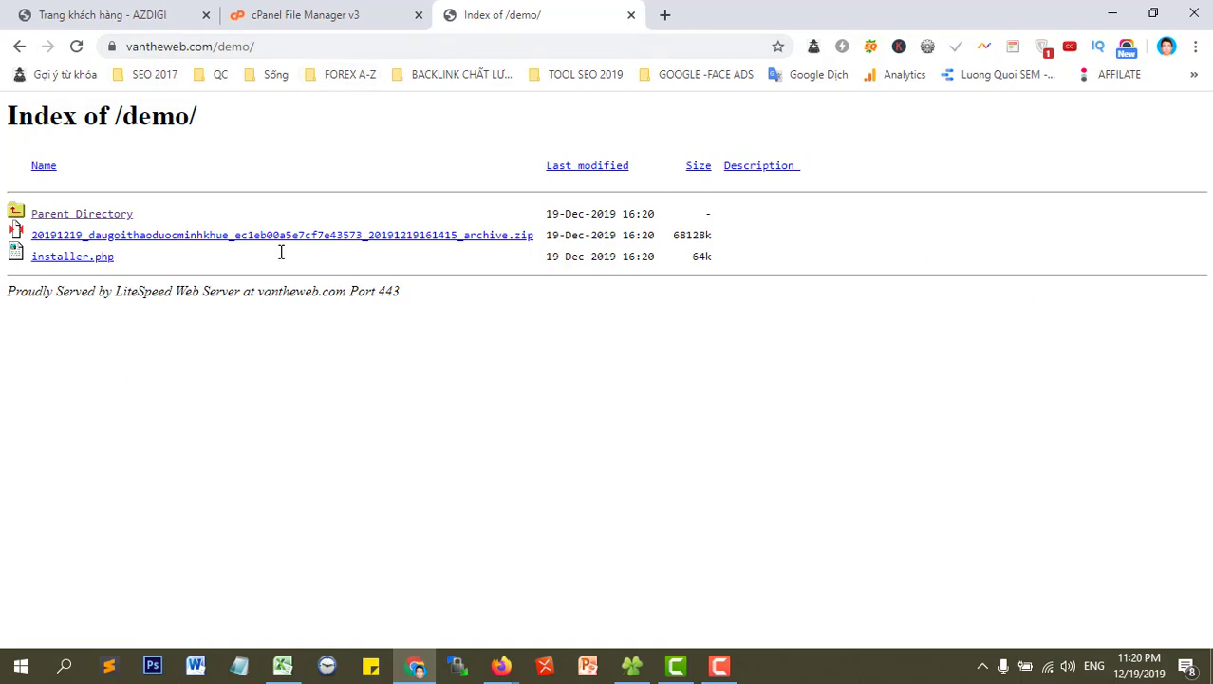
left_click(82, 258)
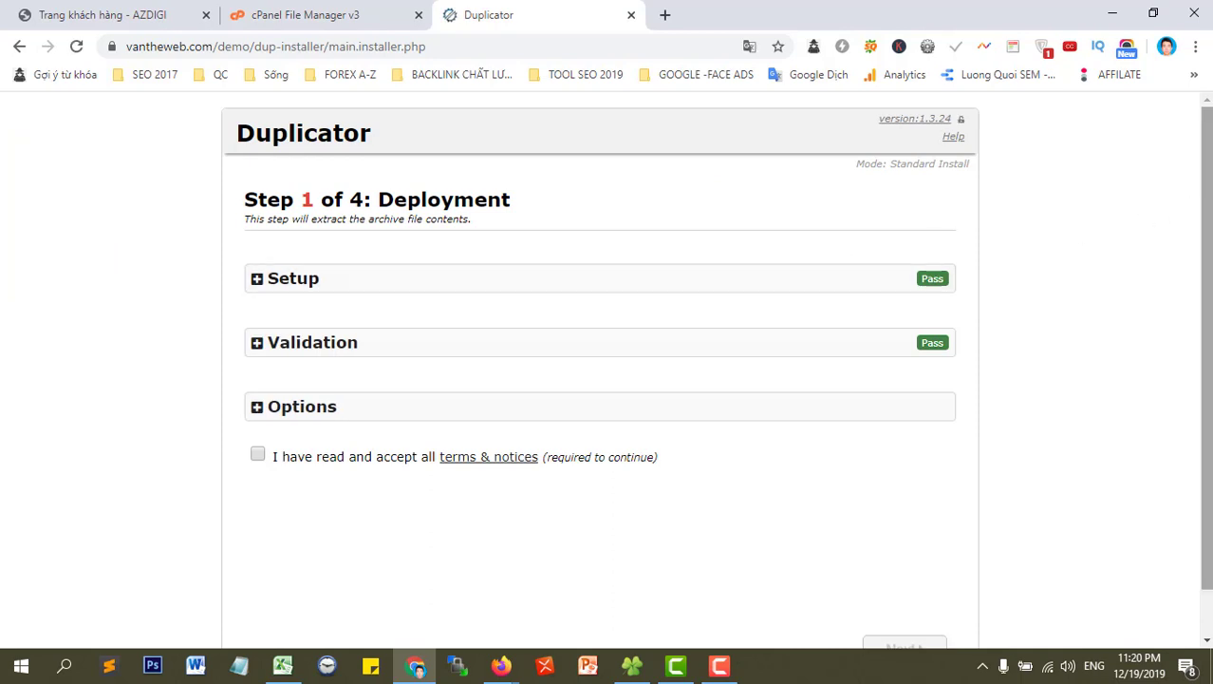
- Review the Duplicator validation checks, accept the terms and notices, and proceed from Deployment to Install Database
scroll(623, 422, "down", 5)
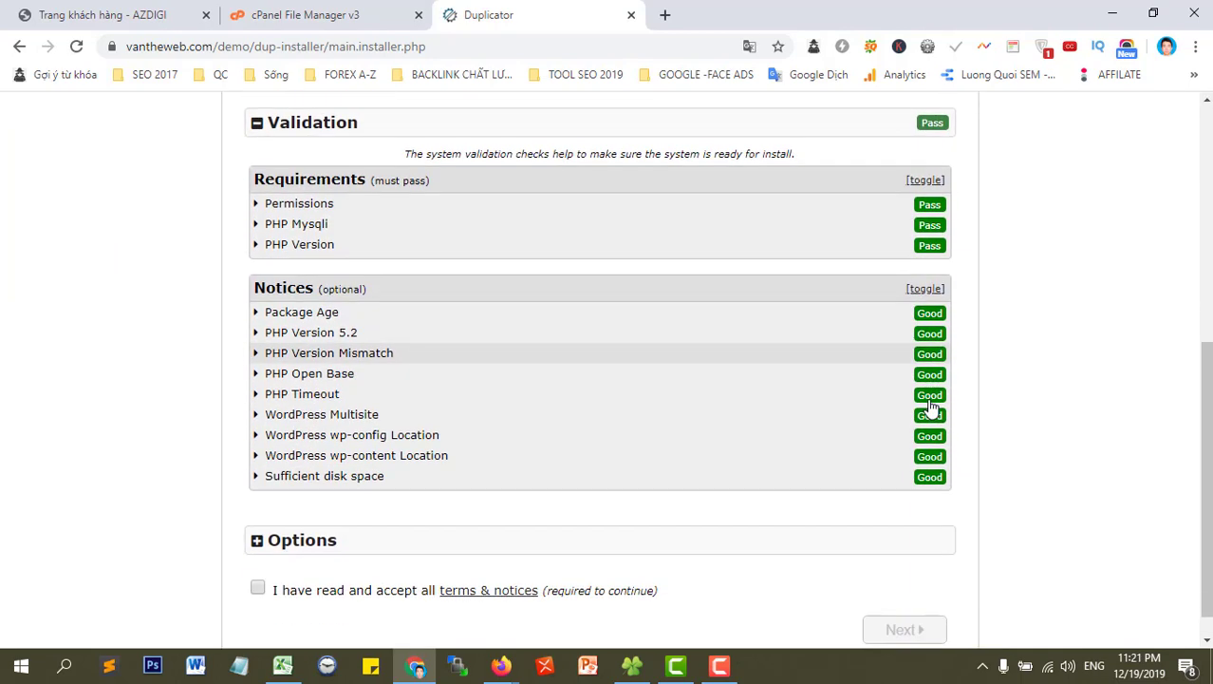
scroll(931, 407, "down", 1)
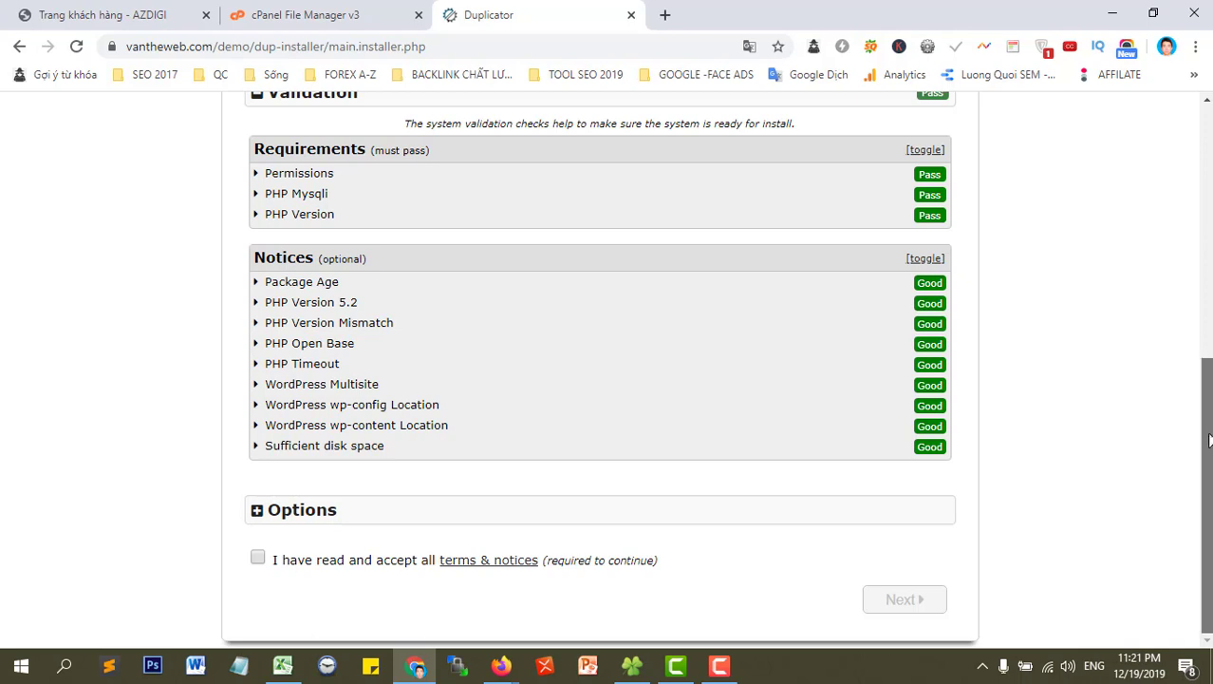
left_click(259, 556)
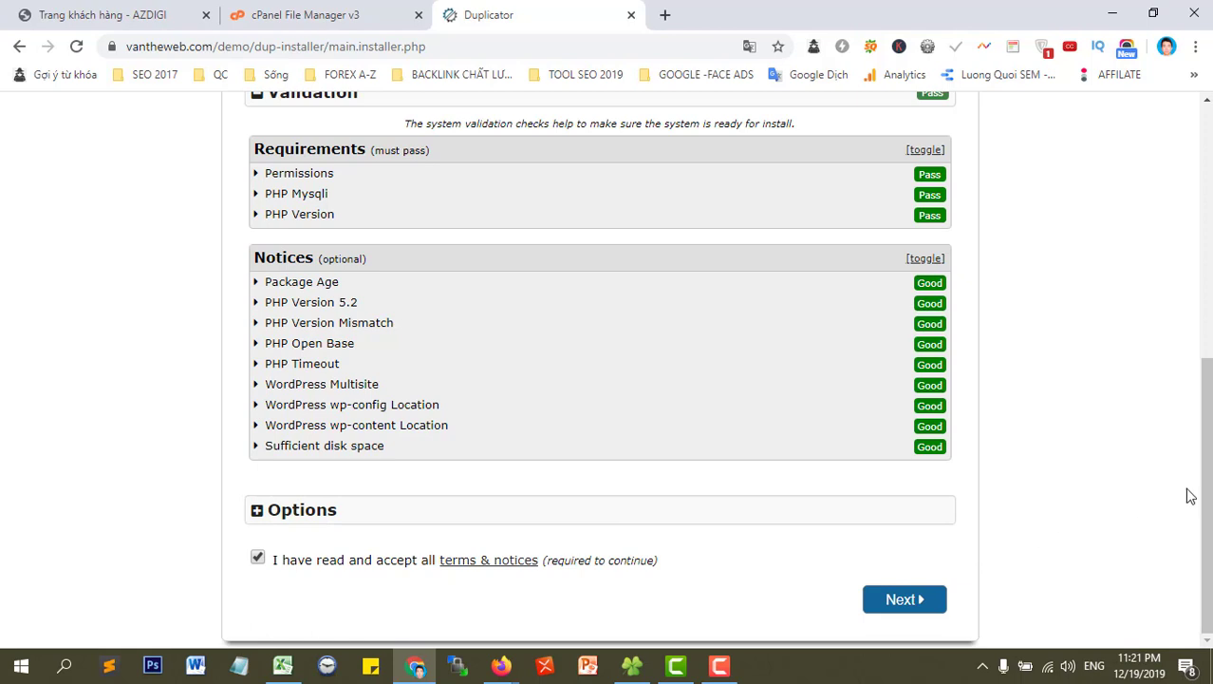
left_click(883, 598)
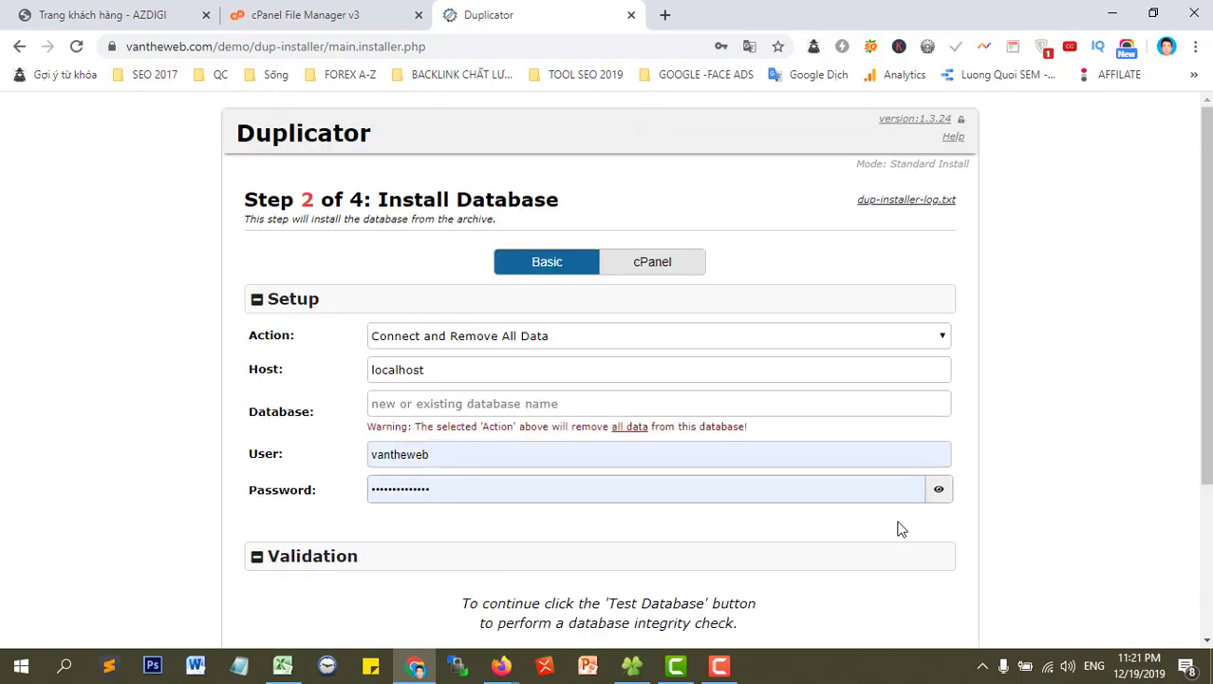
- Examine the action, host, database, user and password fields in the installer's Install Database setup
scroll(463, 187, "down", 1)
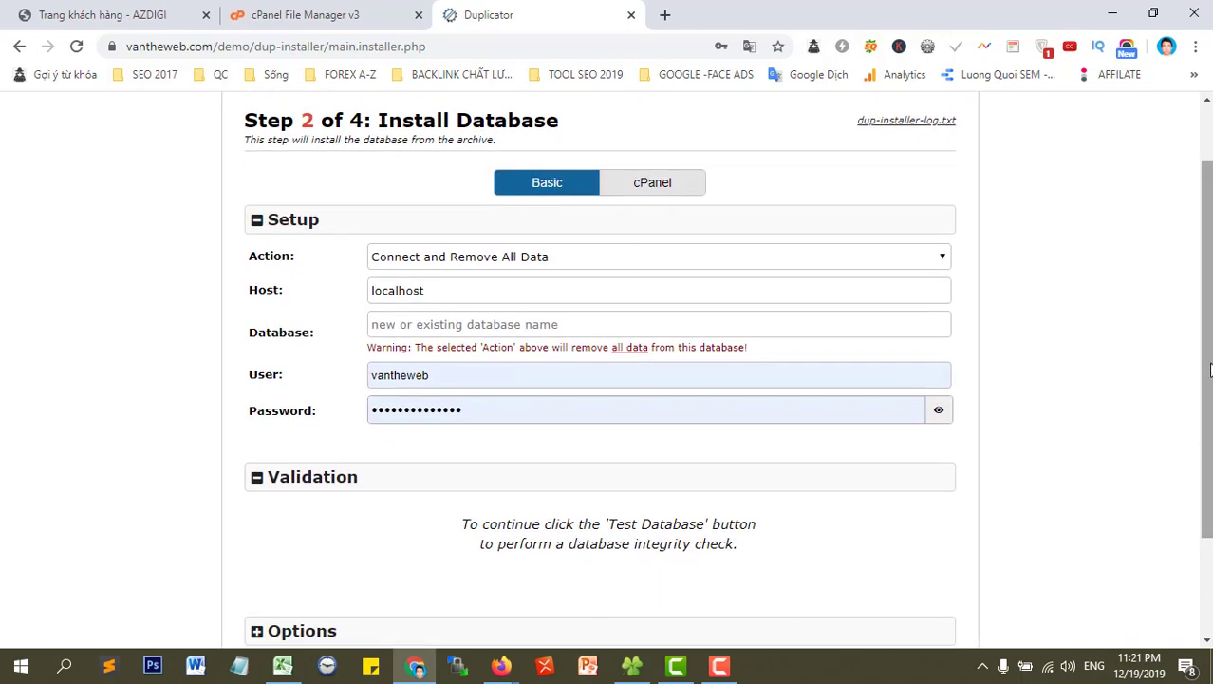
left_click_drag(247, 120, 323, 122)
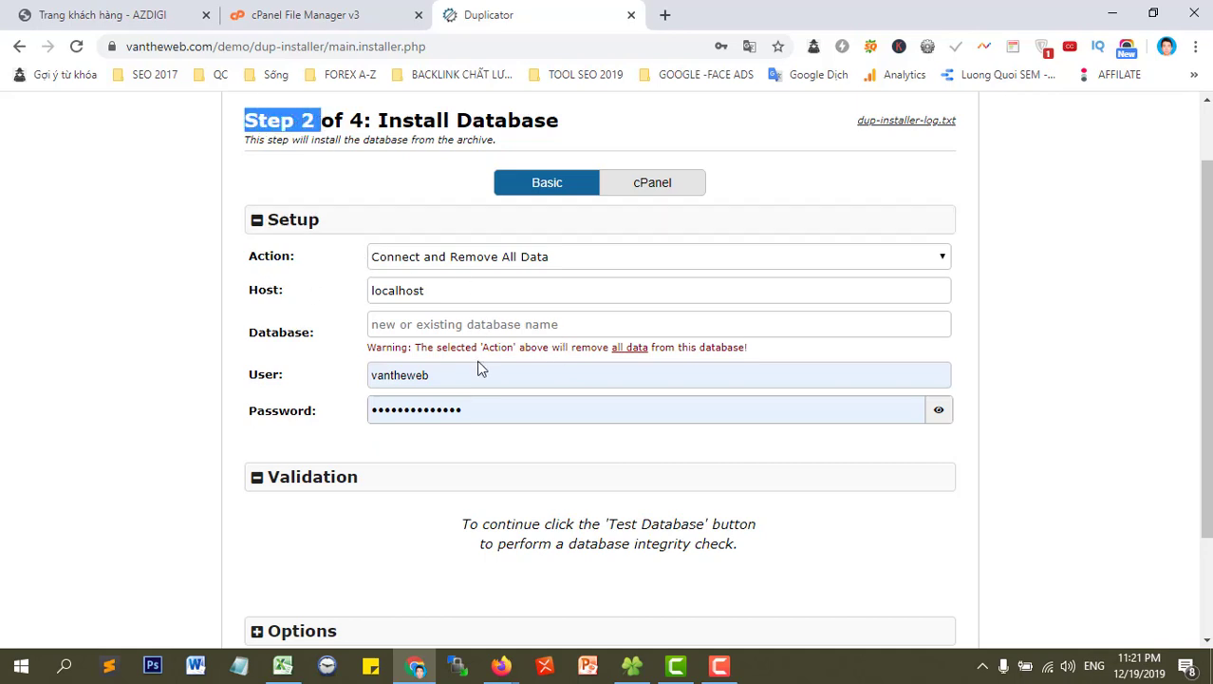
scroll(669, 304, "down", 1)
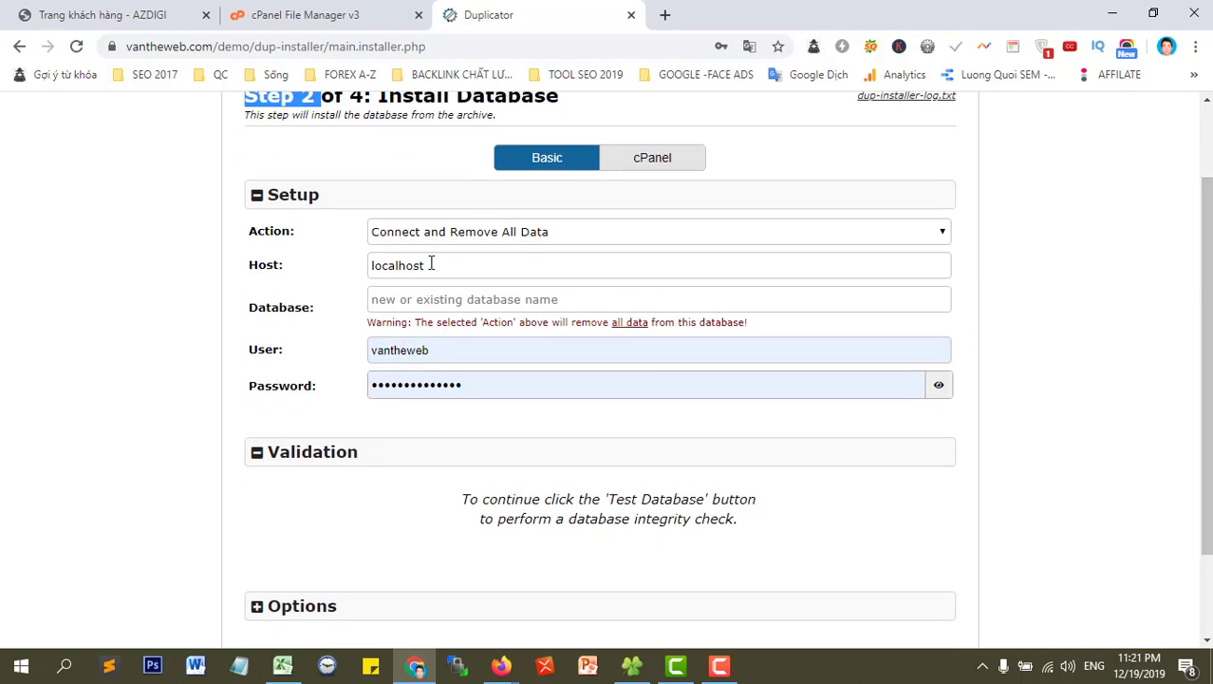
- Switch to the File Manager's browser tab, return to the cPanel home page and open the MySQL Database Wizard
left_click(361, 7)
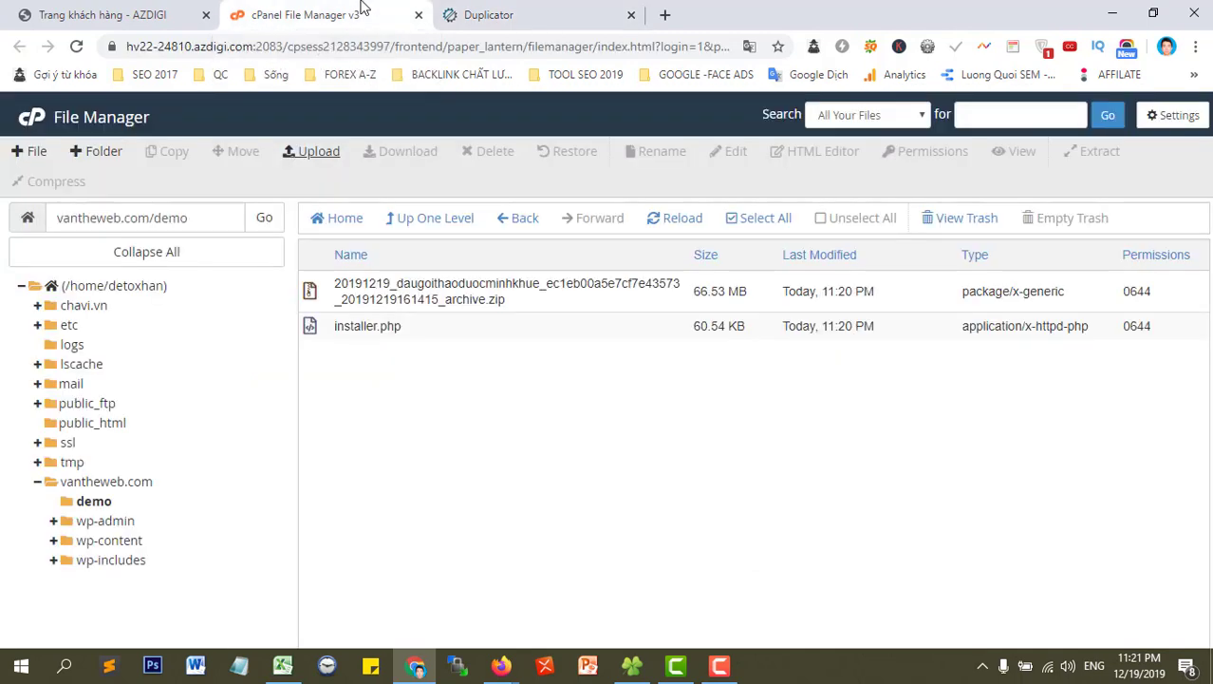
left_click(42, 125)
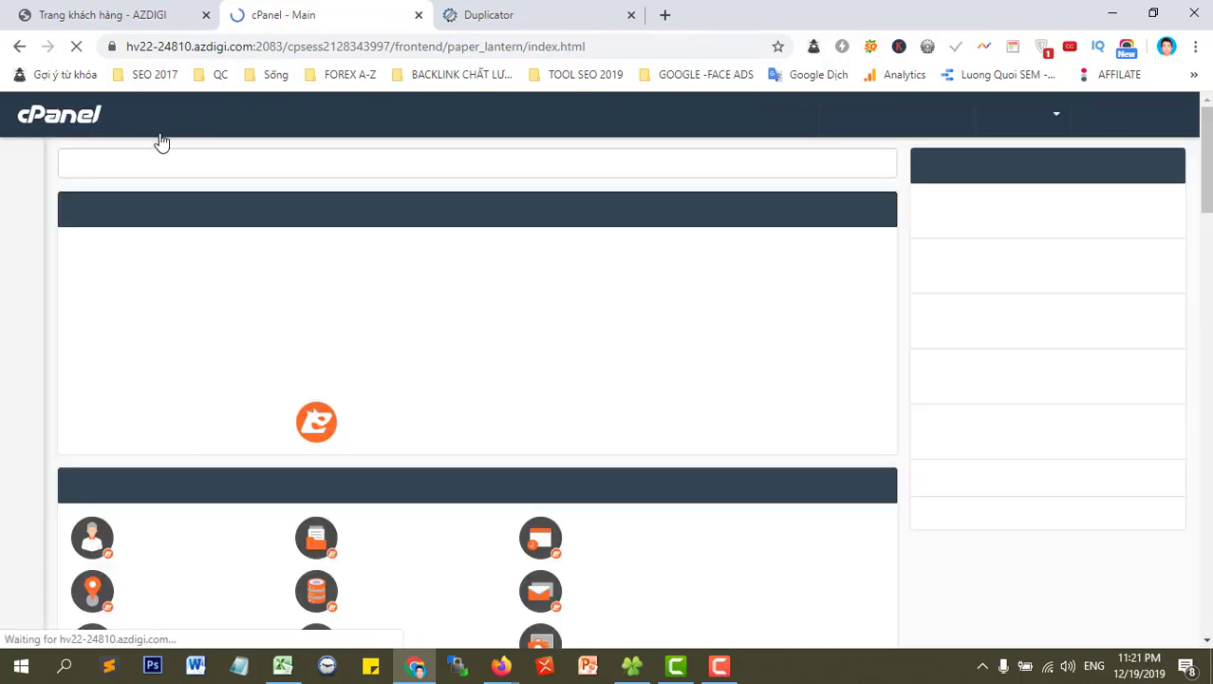
scroll(641, 404, "down", 5)
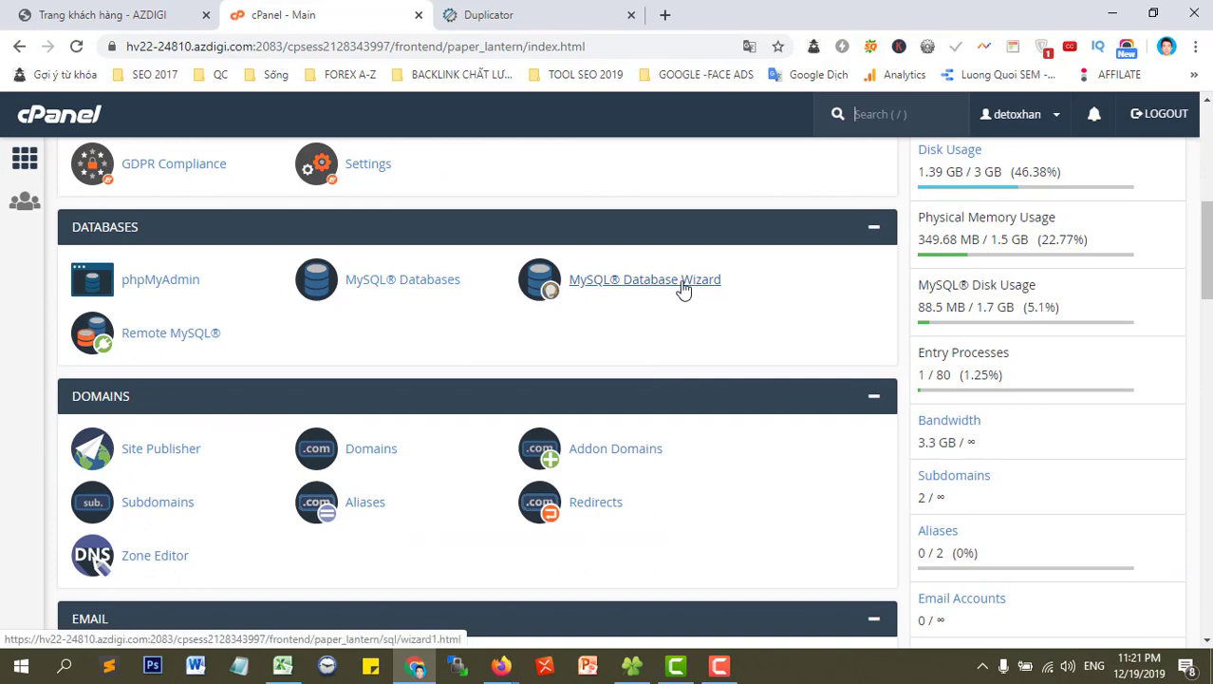
left_click(681, 289)
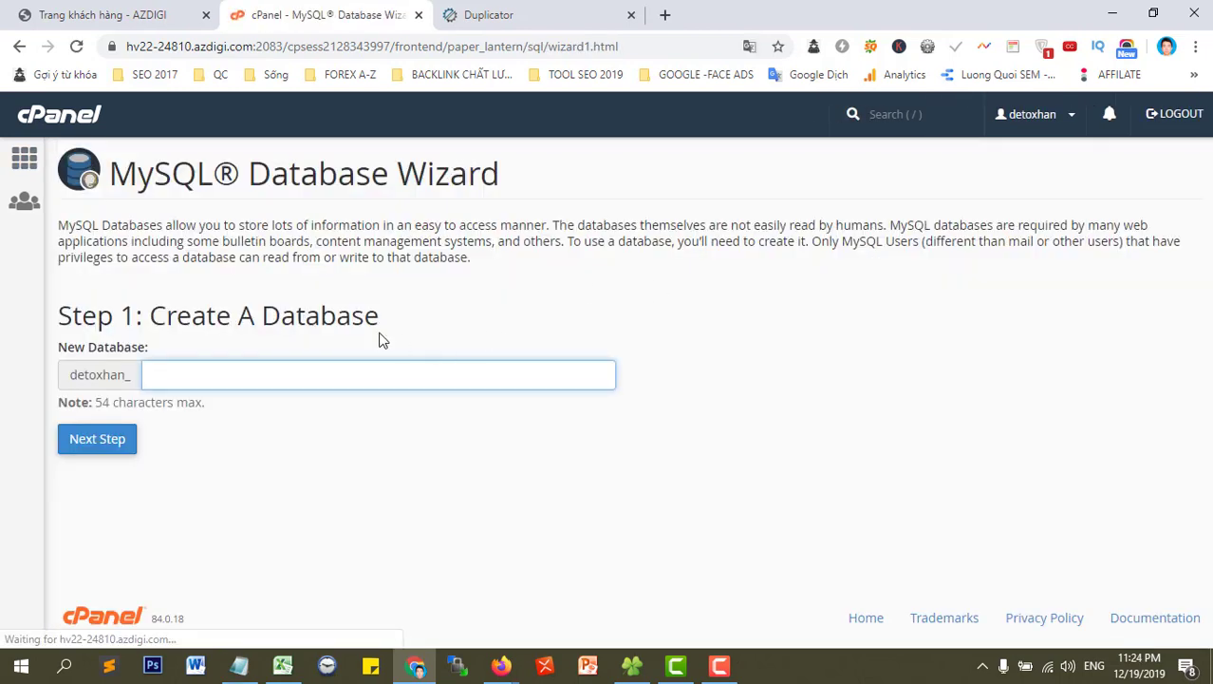
- Create a new database named demo2019vantheweb after the account prefix and proceed to the database user stage
left_click(229, 364)
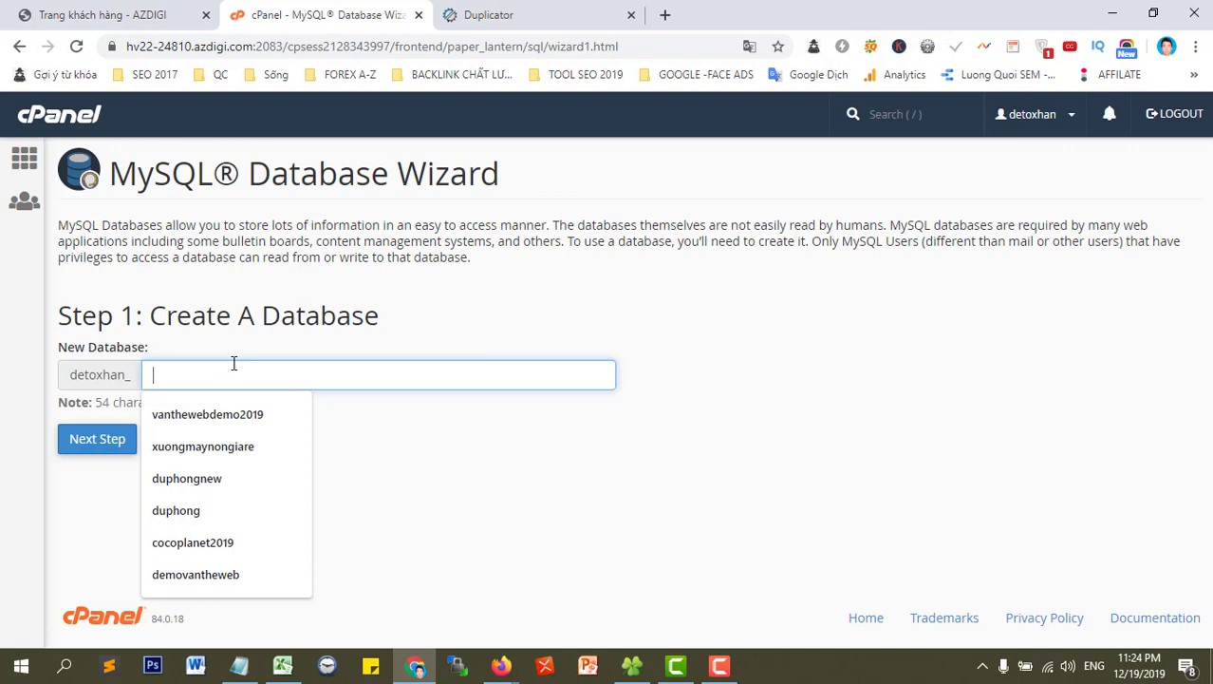
type("demo2019vantheweb")
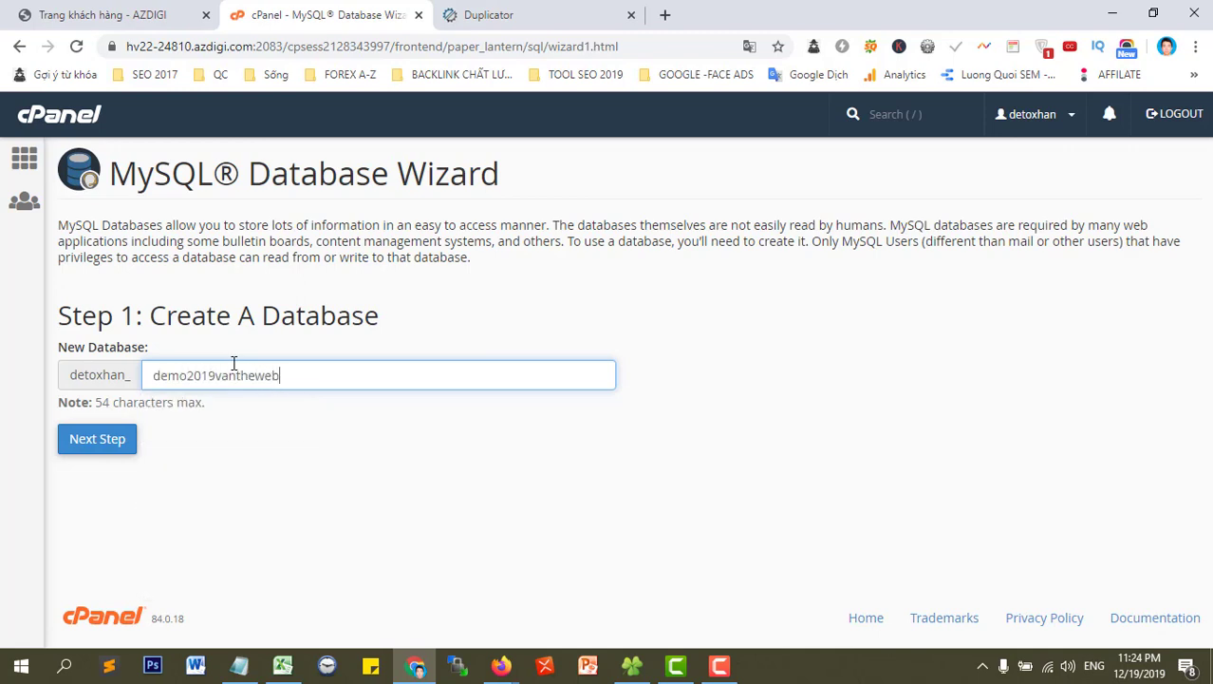
left_click(125, 442)
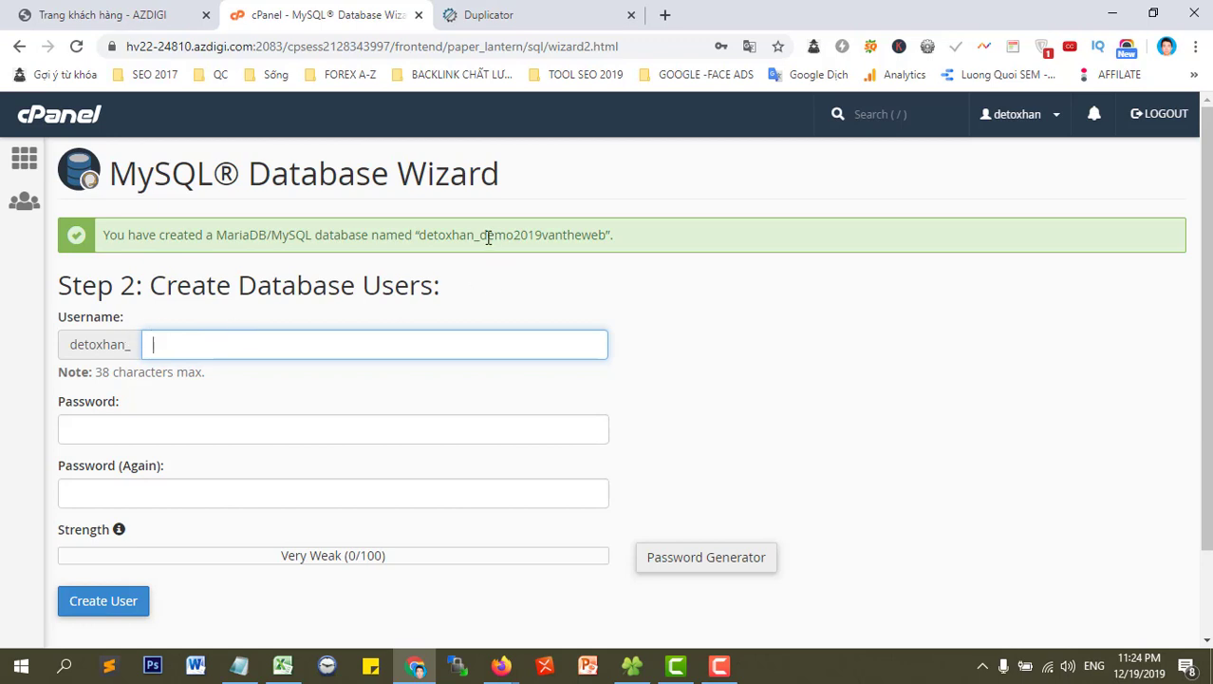
- Copy demo2019vantheweb from the database creation message and use it as the new database user's username
left_click_drag(481, 236, 602, 239)
key("ctrl+c")
left_click(257, 331)
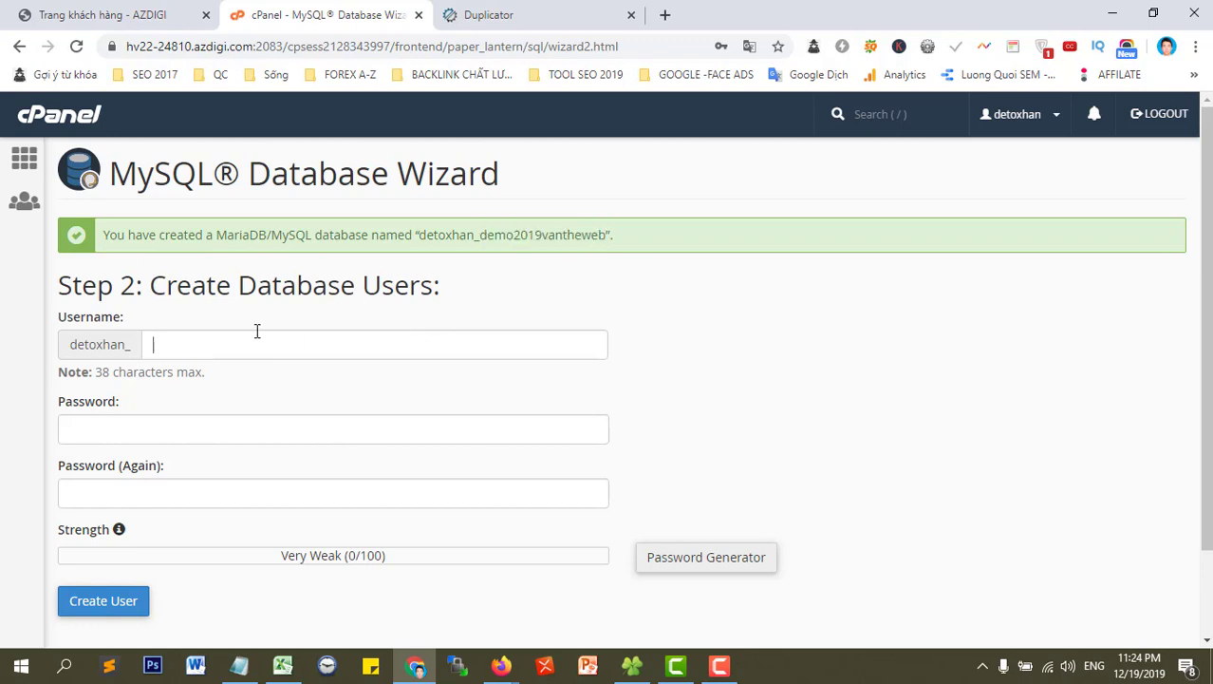
key("ctrl+v")
- Generate a password for the database user, copy it, accept it as safely stored and create the user
scroll(922, 483, "down", 1)
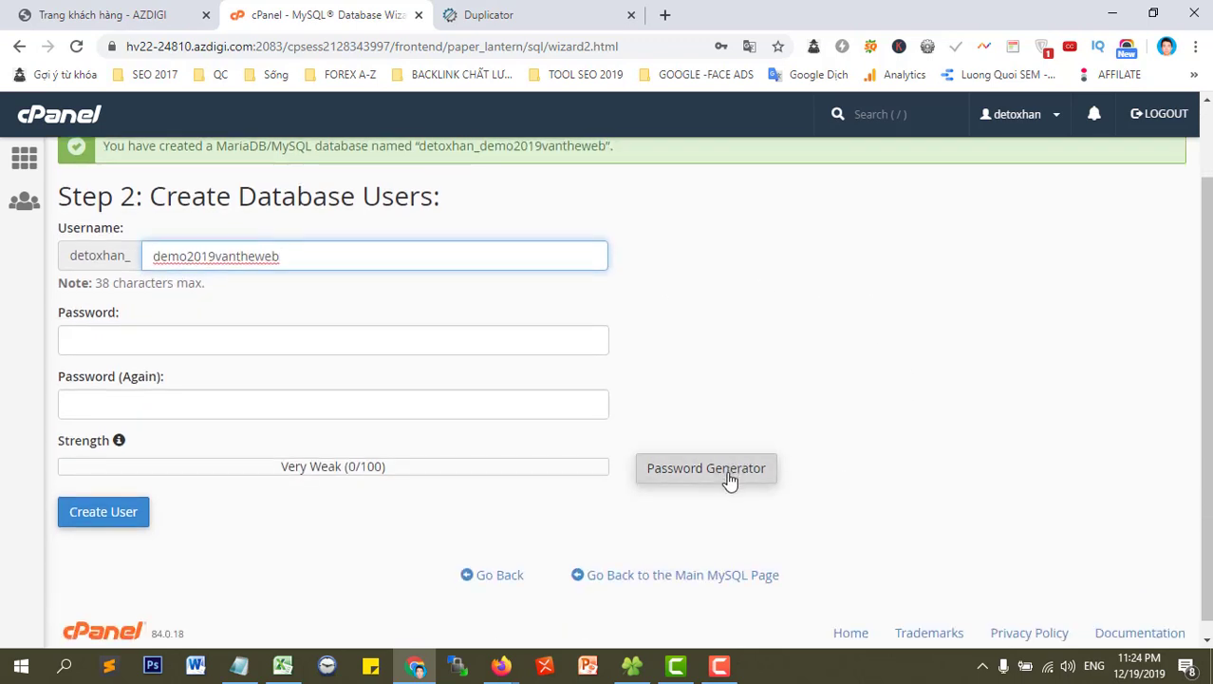
left_click(741, 479)
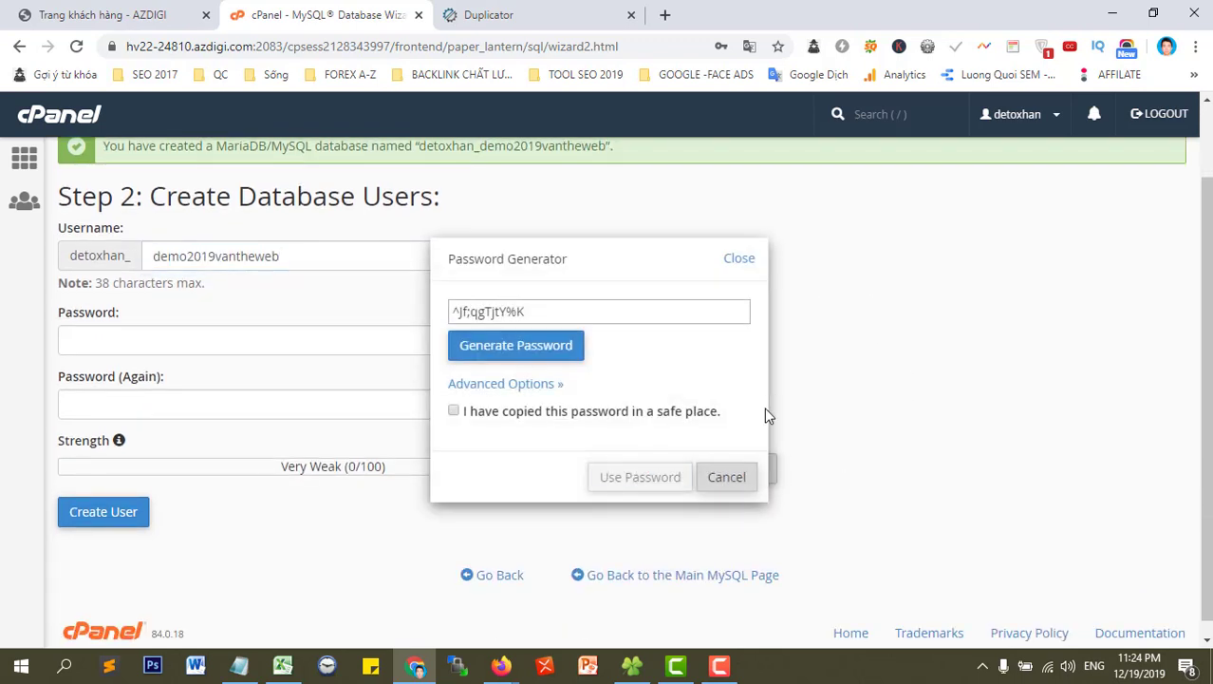
left_click_drag(588, 311, 450, 313)
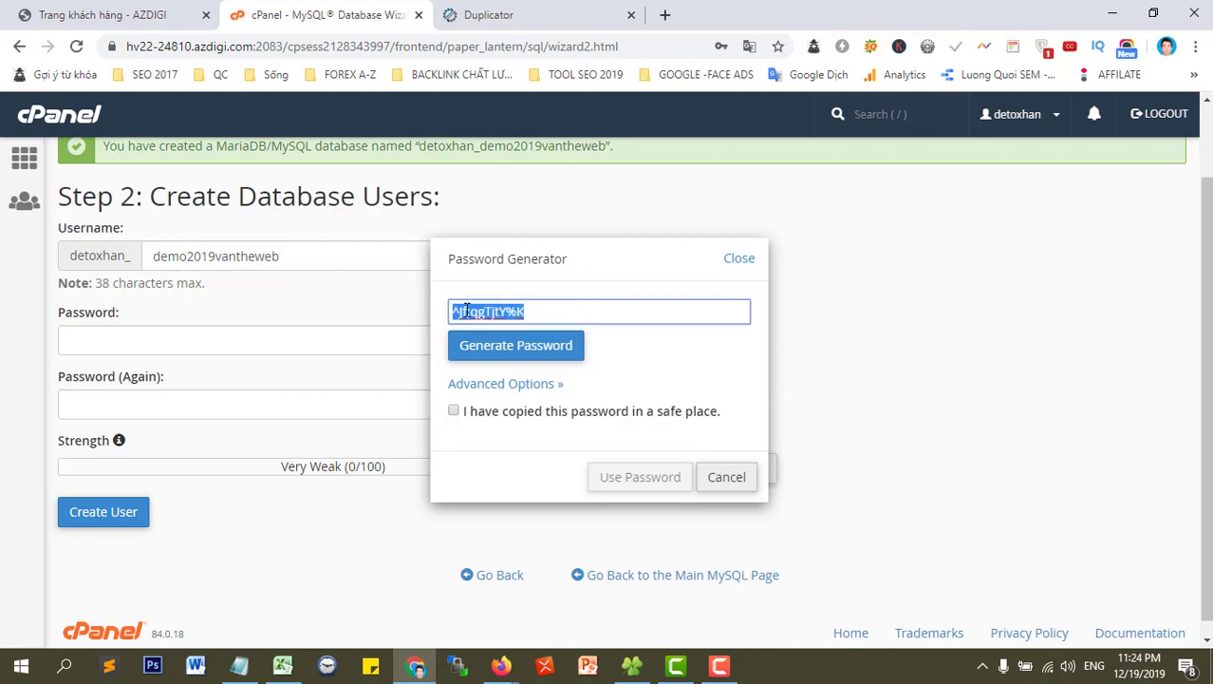
right_click(466, 312)
left_click(504, 372)
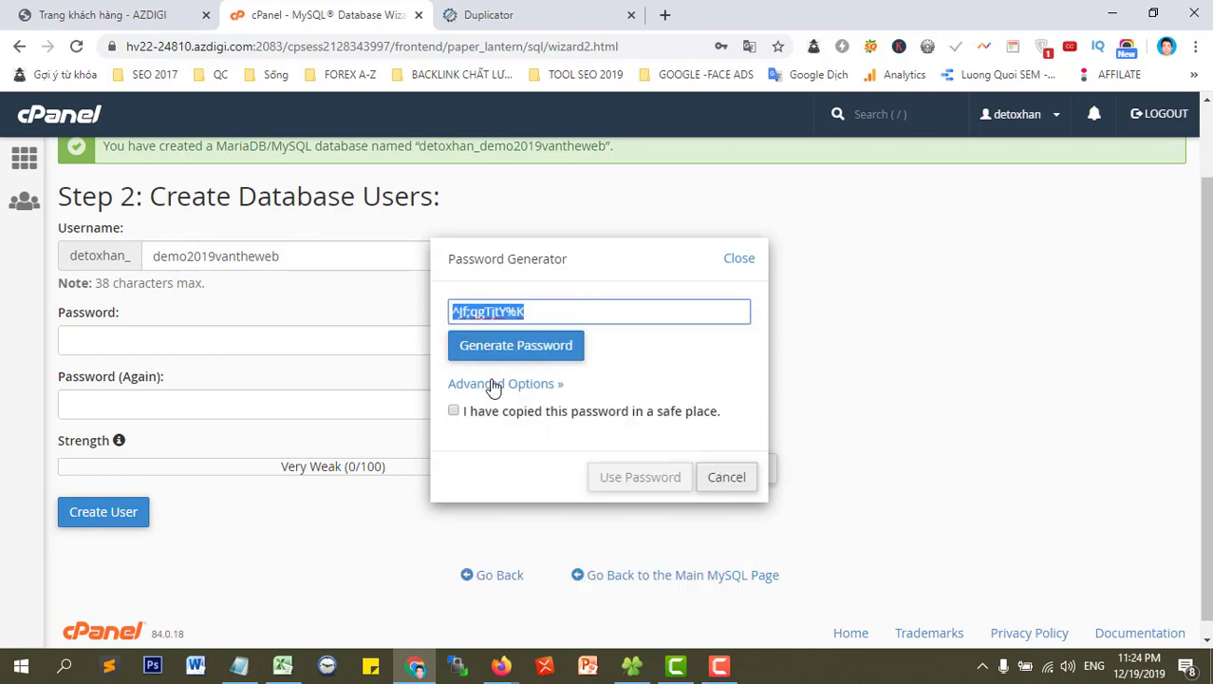
left_click(455, 411)
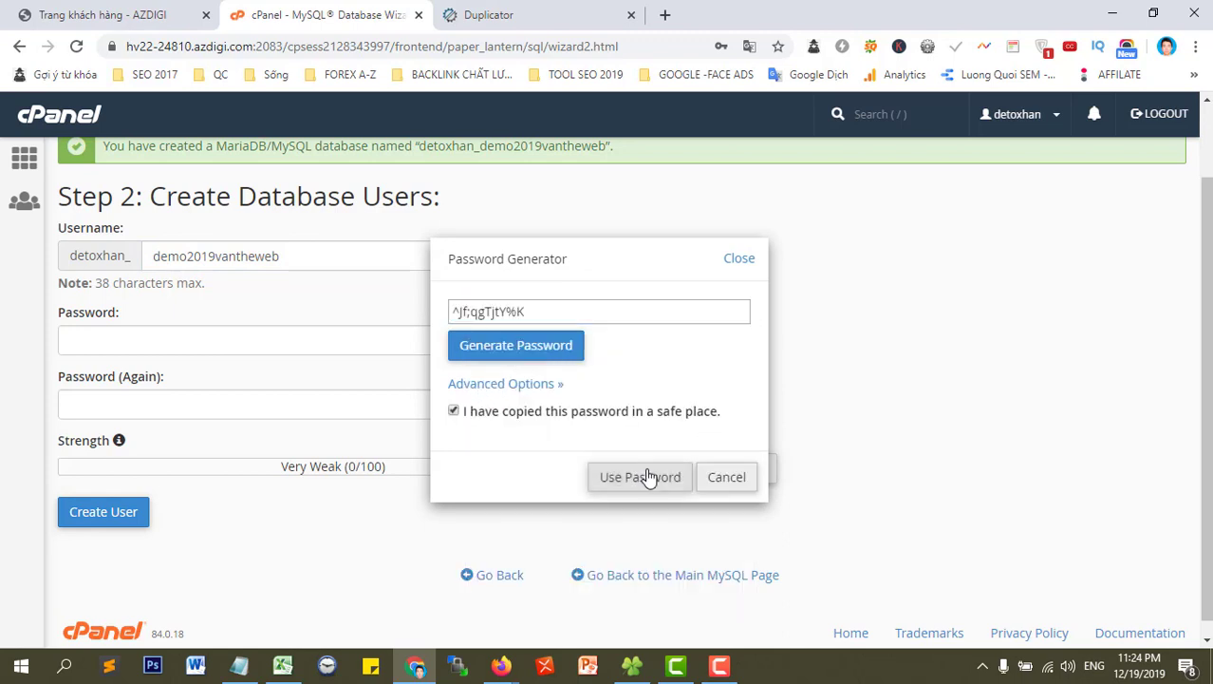
left_click(654, 482)
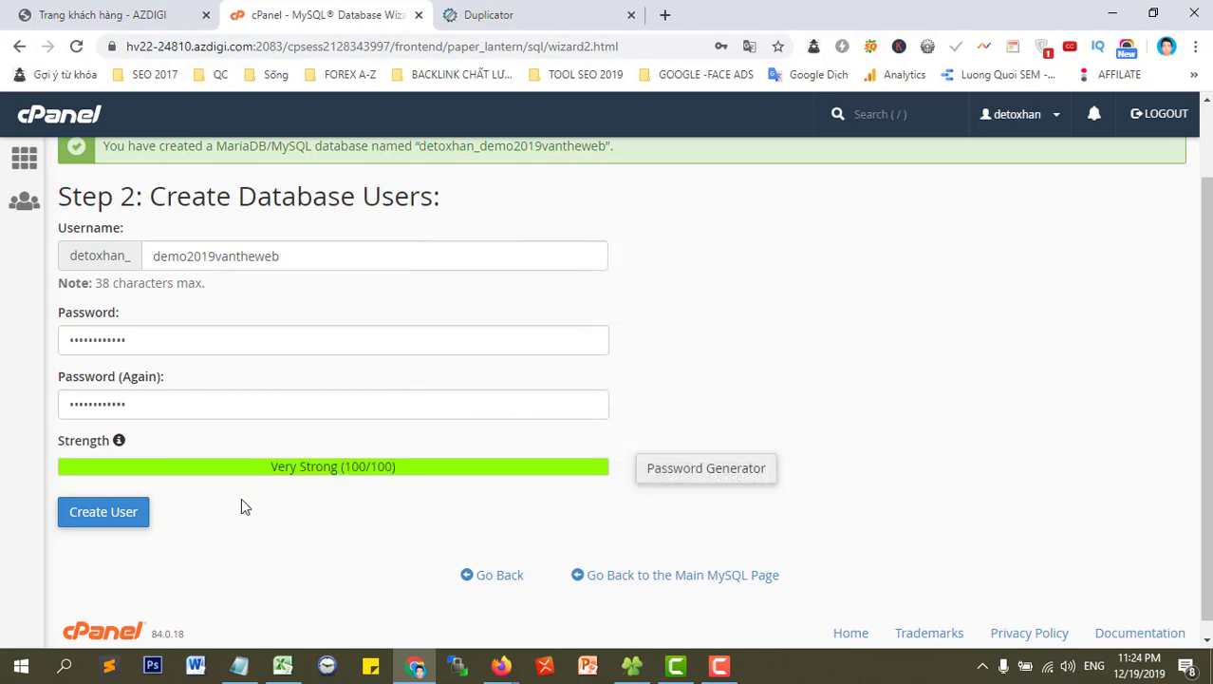
left_click(124, 523)
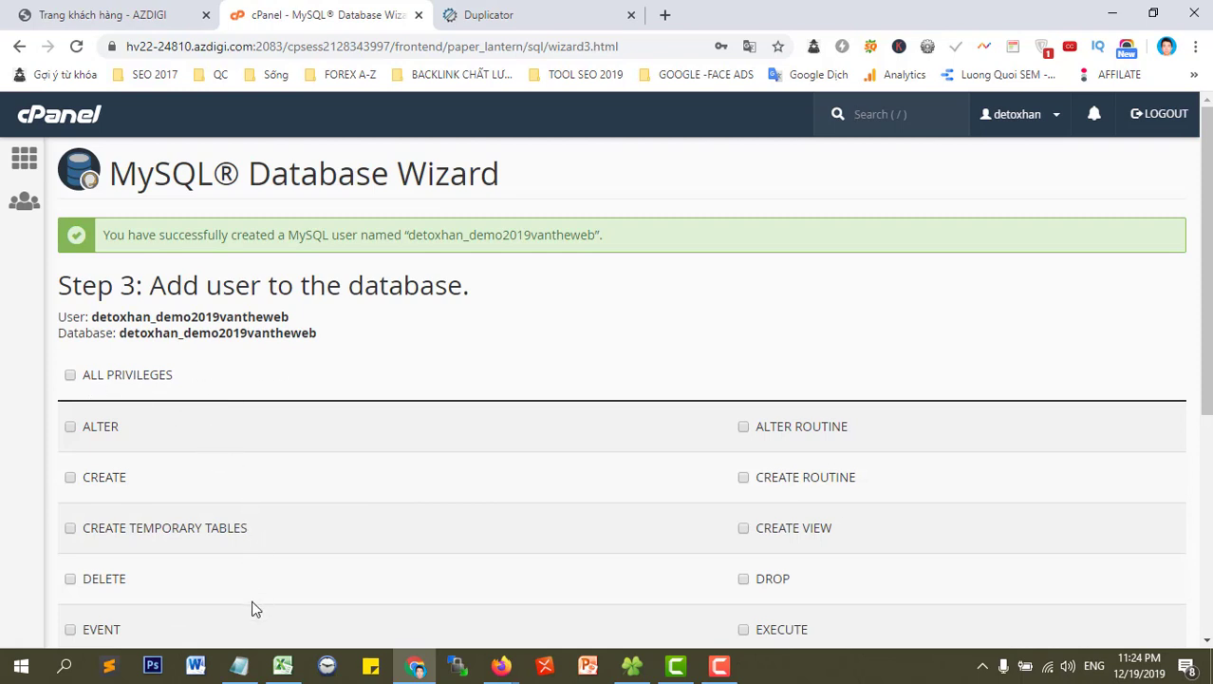
- Paste the copied database password into a Notepad document and shrink its window beside the browser
left_click(240, 665)
left_click_drag(651, 96, 2, 43)
key("ctrl+v")
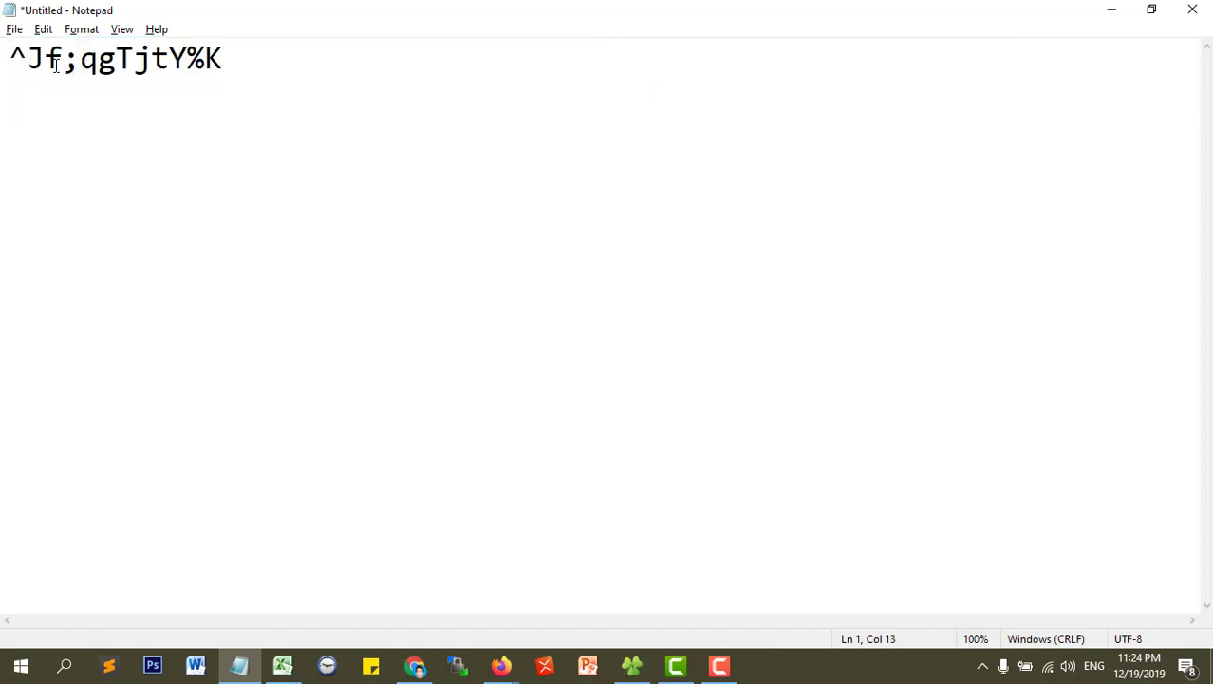
double_click(261, 19)
left_click_drag(476, 161, 861, 198)
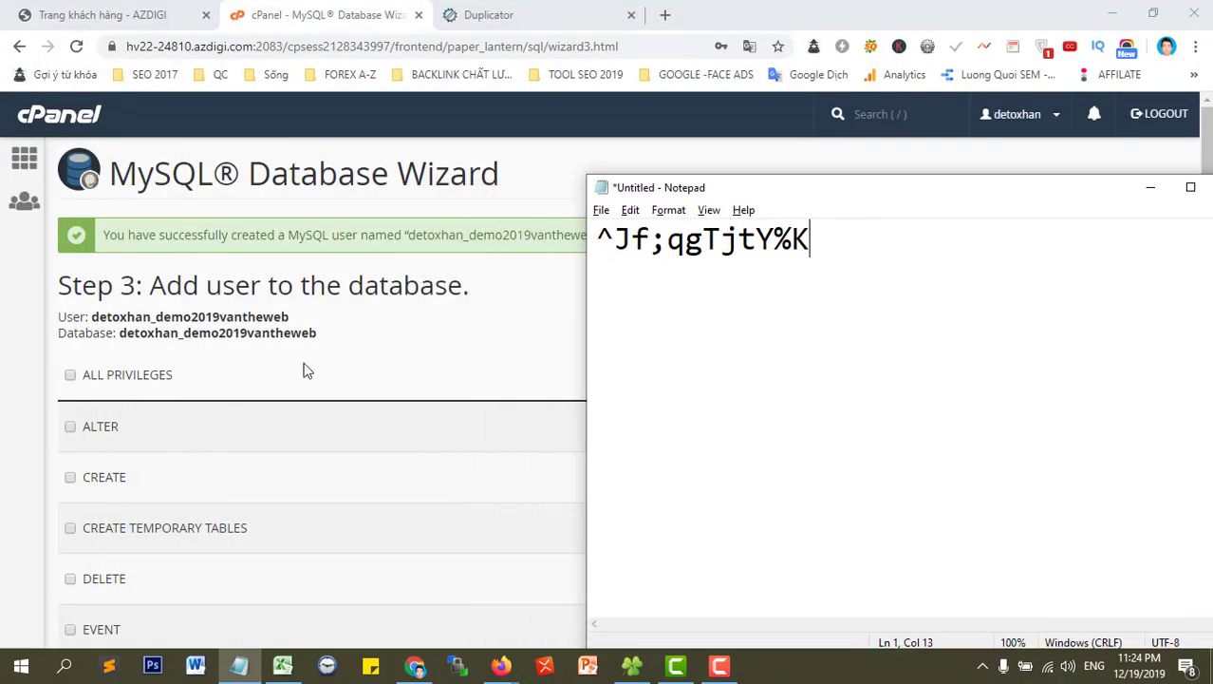
- Copy the User and Database lines from the wizard and paste them below the password in Notepad
left_click_drag(330, 339, 52, 321)
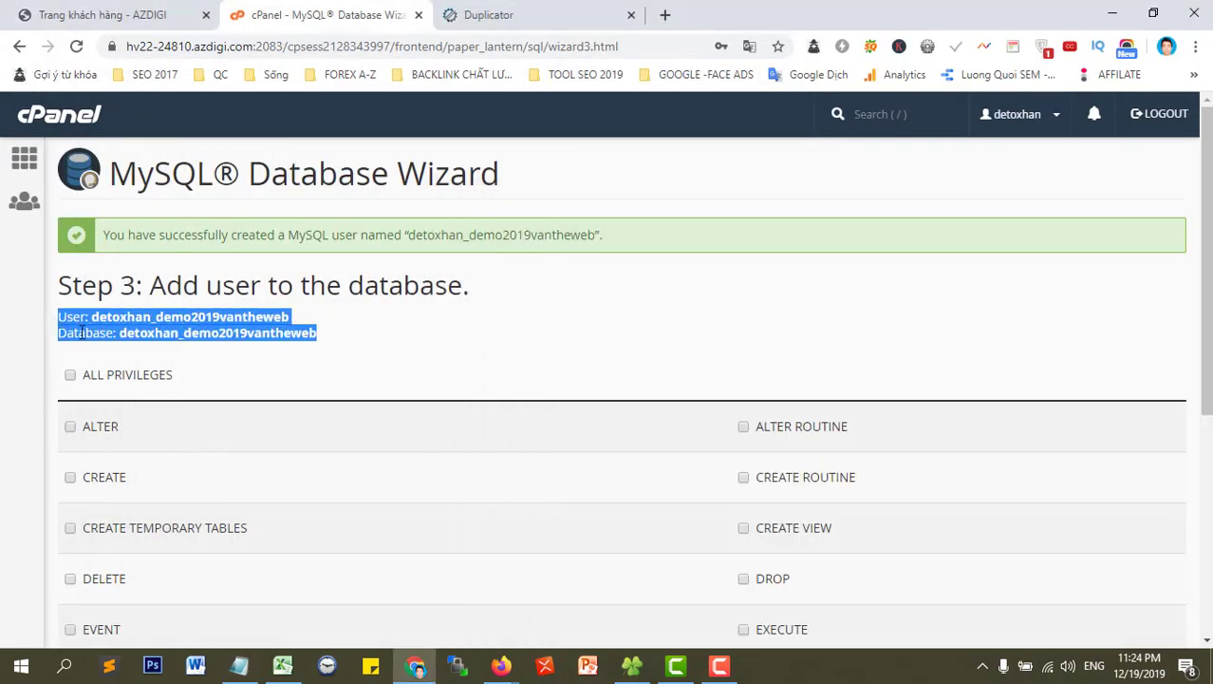
right_click(112, 335)
left_click(559, 348)
key("alt+Tab")
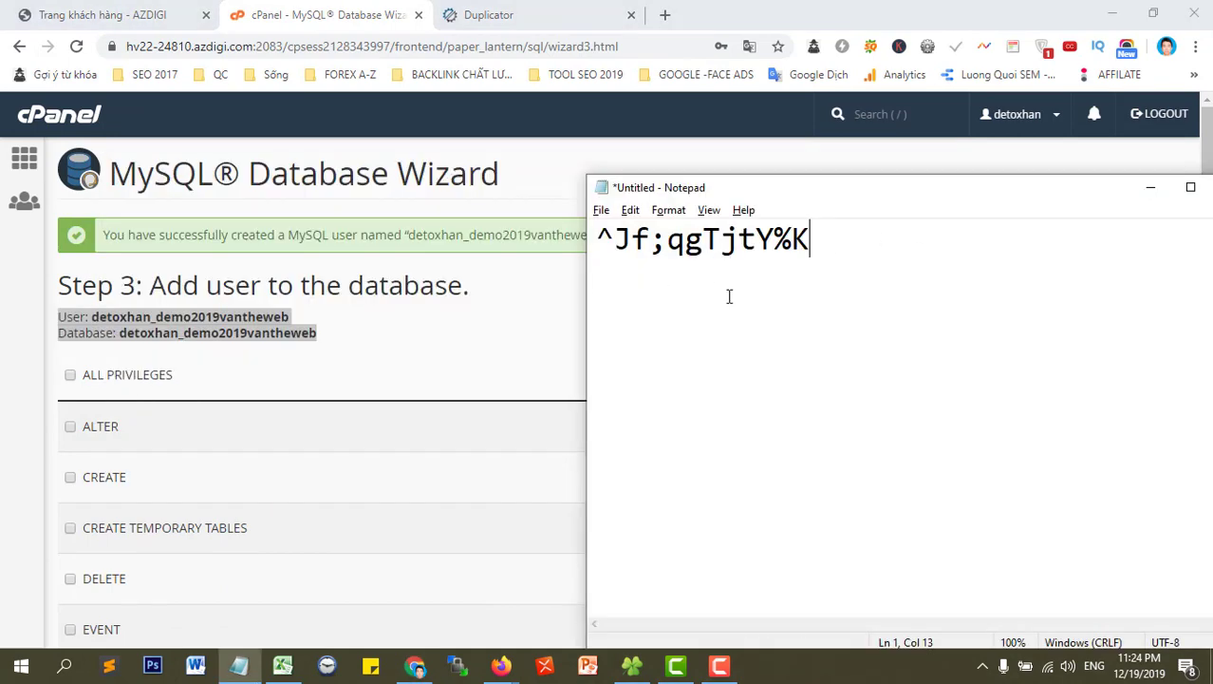
left_click(727, 295)
key("ctrl+v")
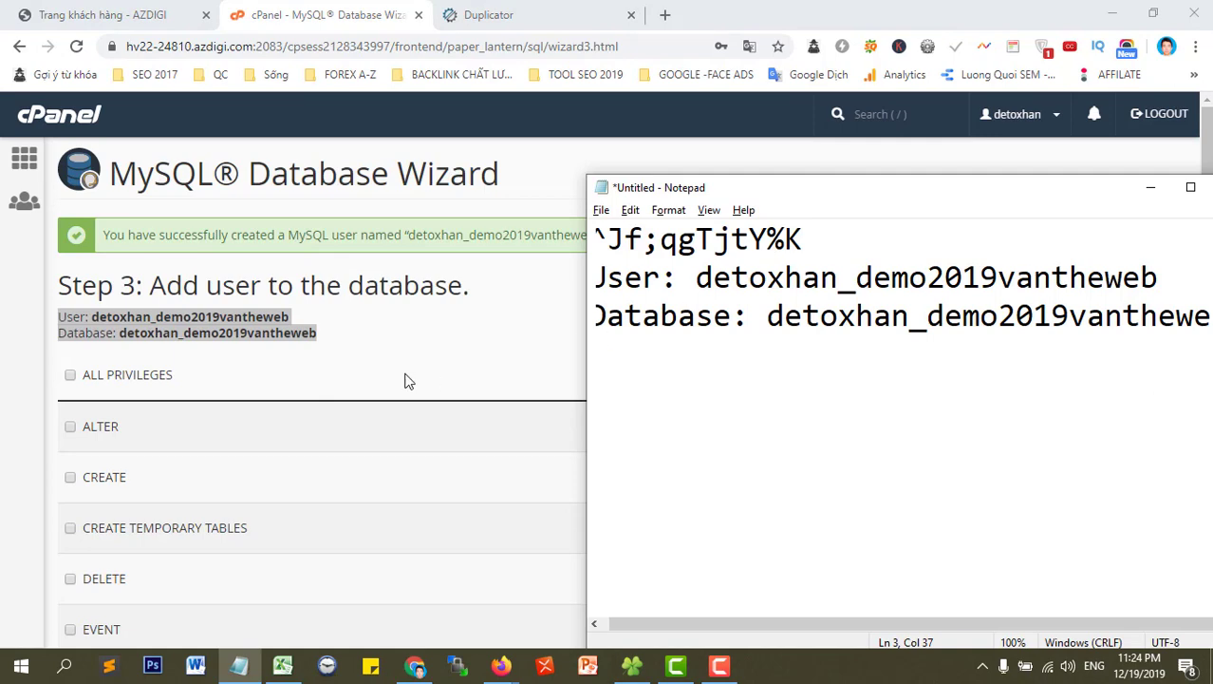
- Grant the new user ALL PRIVILEGES on the database, finish the wizard and check the assigned user and database names
key("alt+Tab")
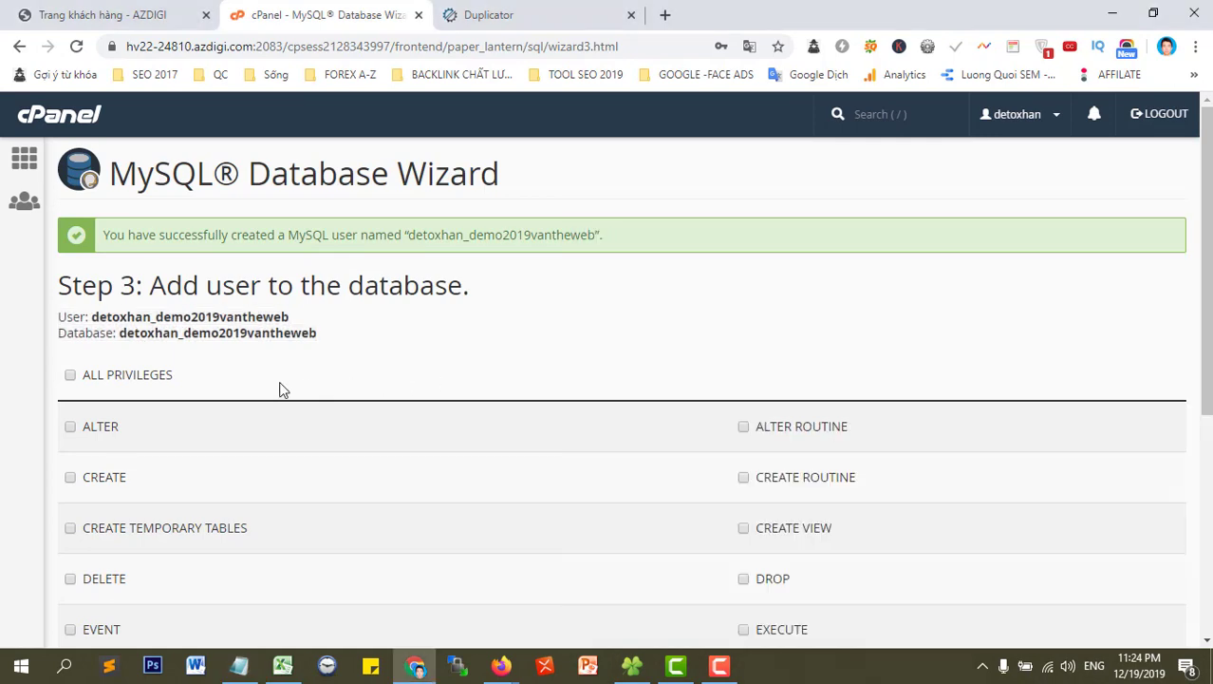
left_click(69, 375)
scroll(339, 342, "down", 4)
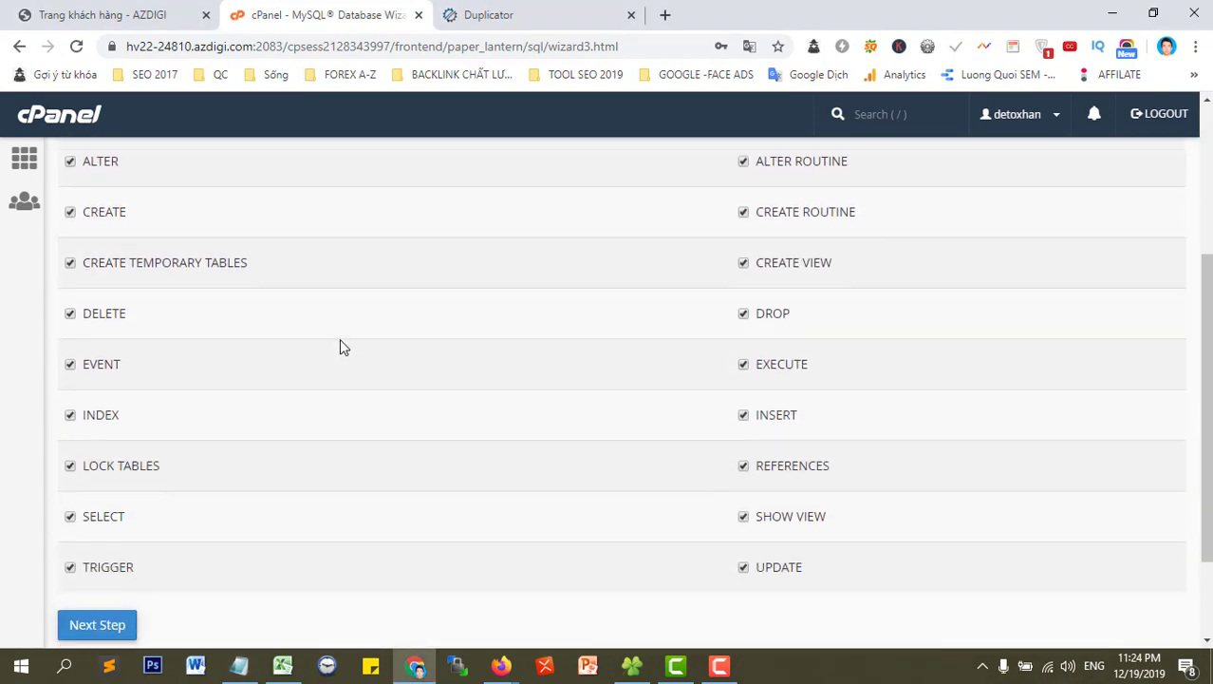
left_click(112, 502)
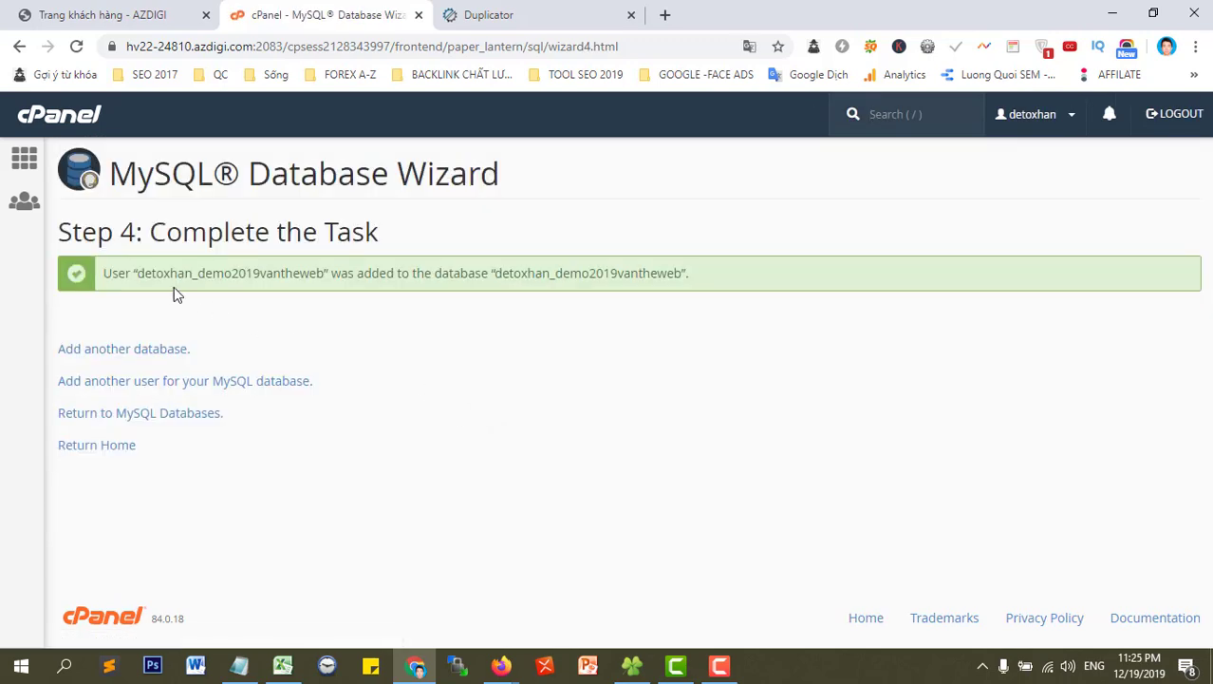
left_click_drag(138, 273, 260, 273)
left_click_drag(505, 273, 616, 274)
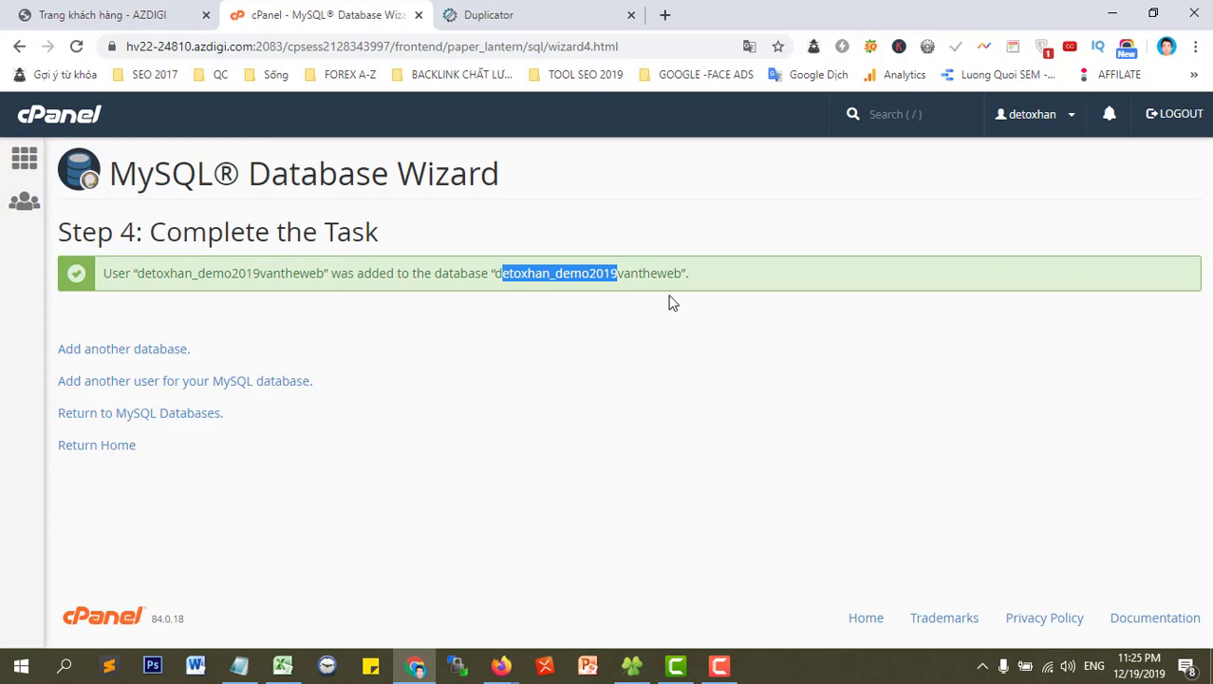
- Return to the Duplicator installer and place the Notepad window beside its form, with the text zoomed to 90%
left_click(586, 10)
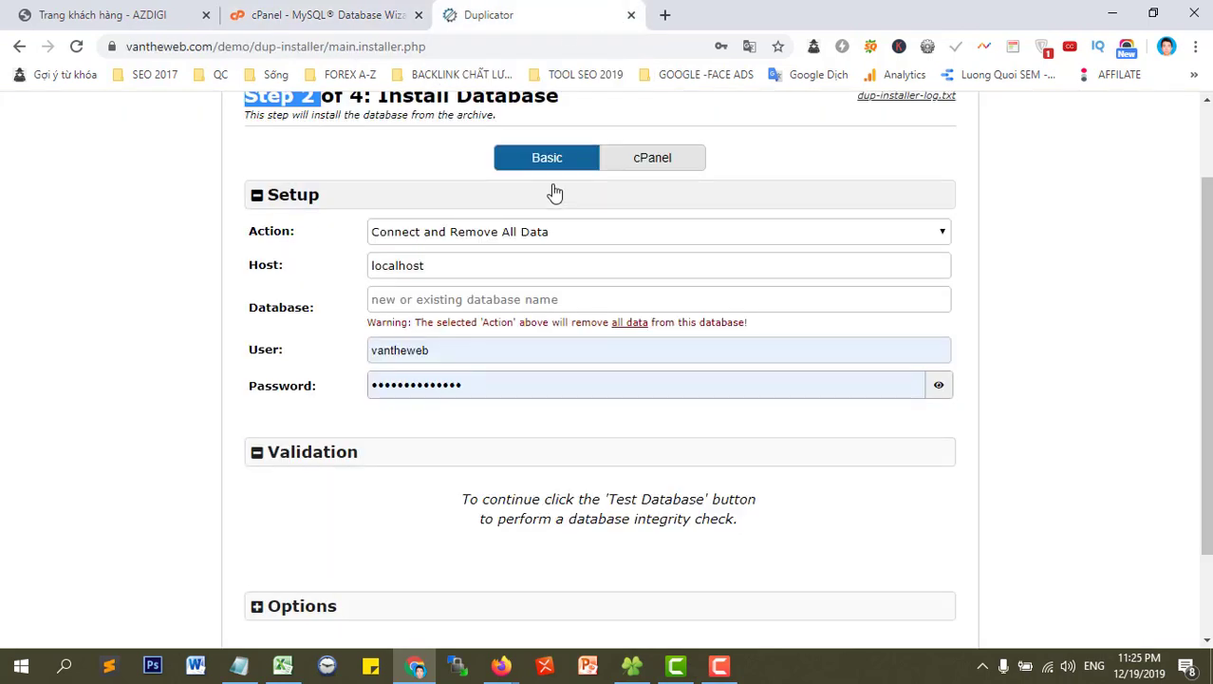
key("alt+Tab")
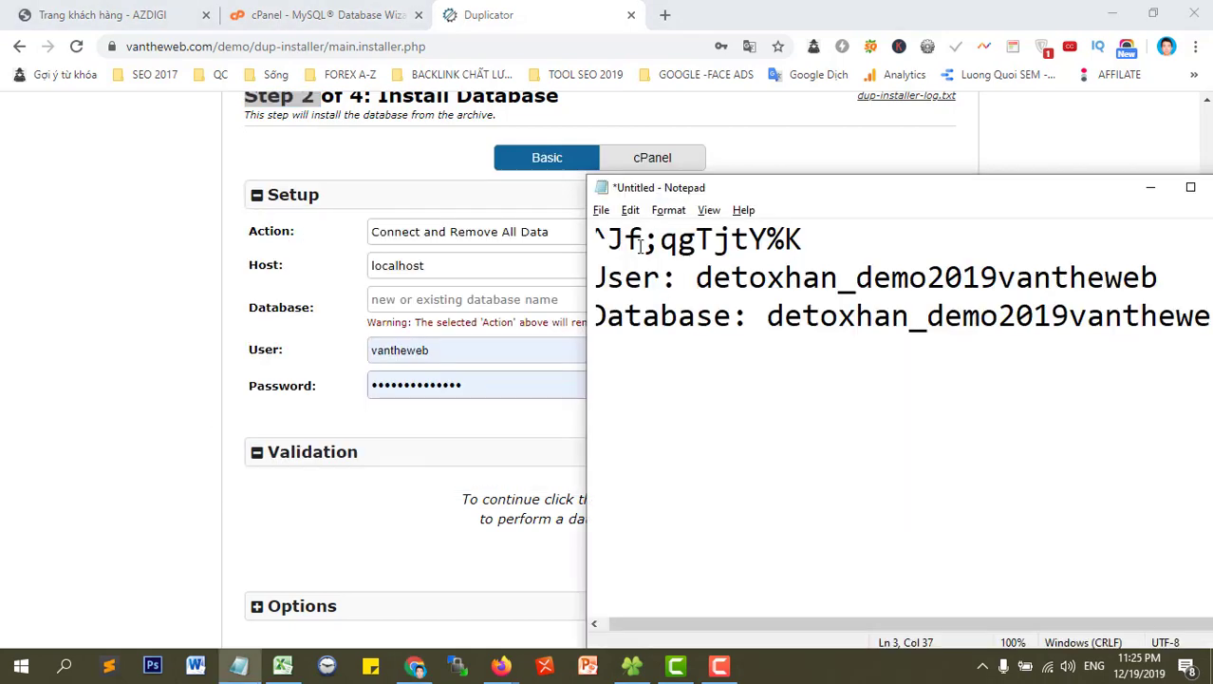
left_click_drag(736, 184, 926, 171)
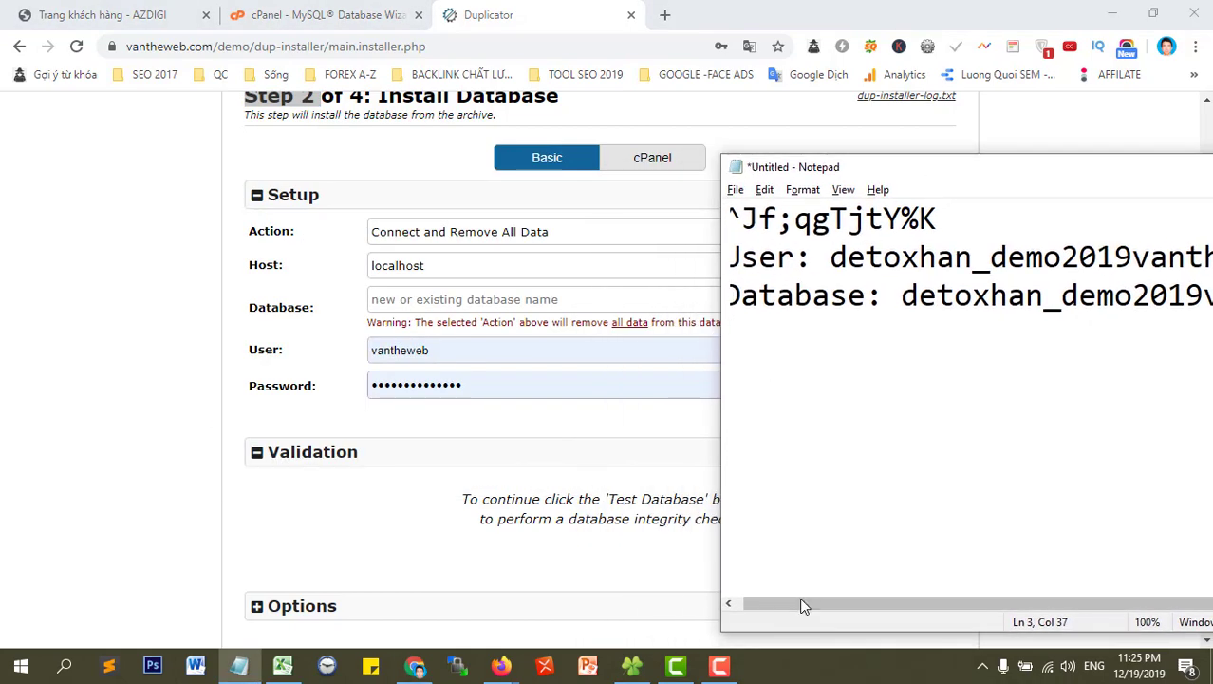
key("ctrl+minus")
left_click_drag(910, 172, 789, 167)
- Copy the username detoxhan_demo2019vantheweb from Notepad and replace the installer's User value with it
left_click_drag(707, 245, 1123, 245)
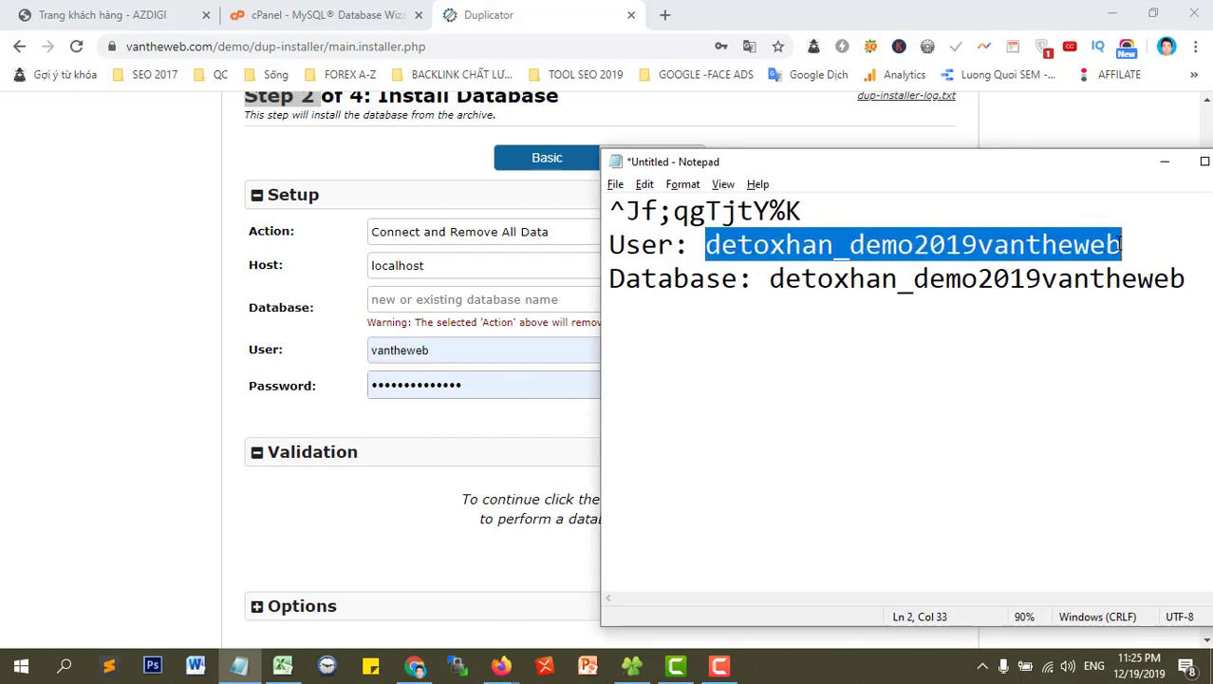
right_click(1122, 245)
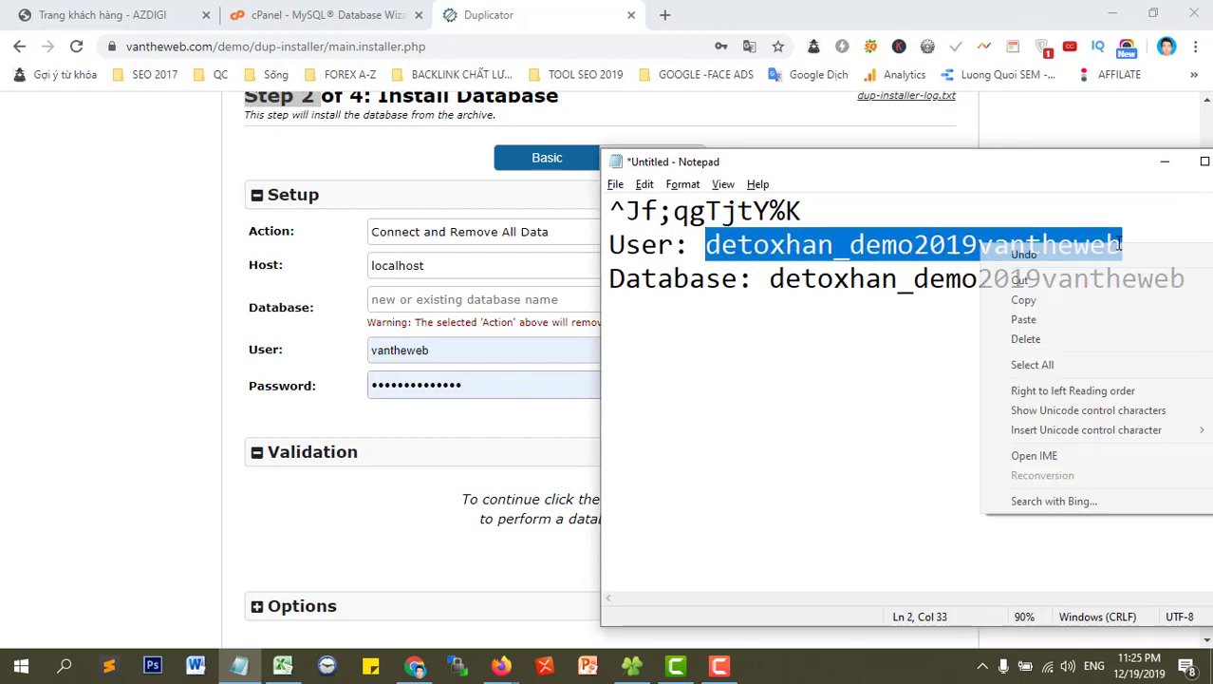
left_click(1031, 299)
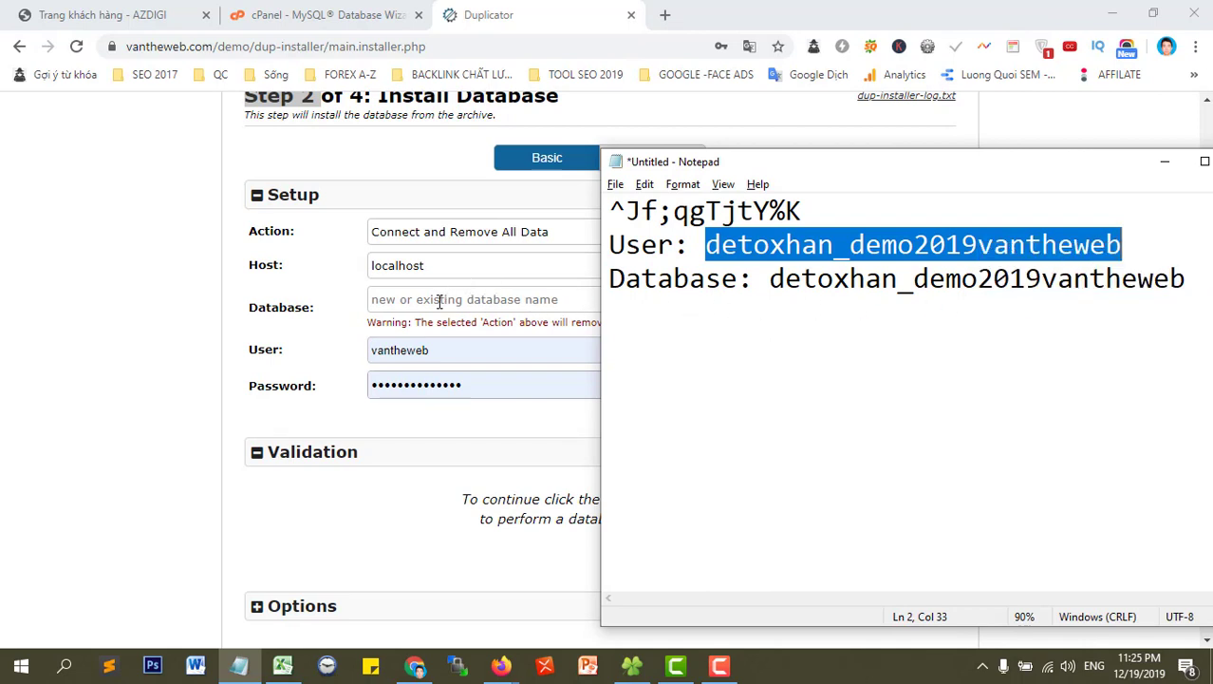
left_click(393, 353)
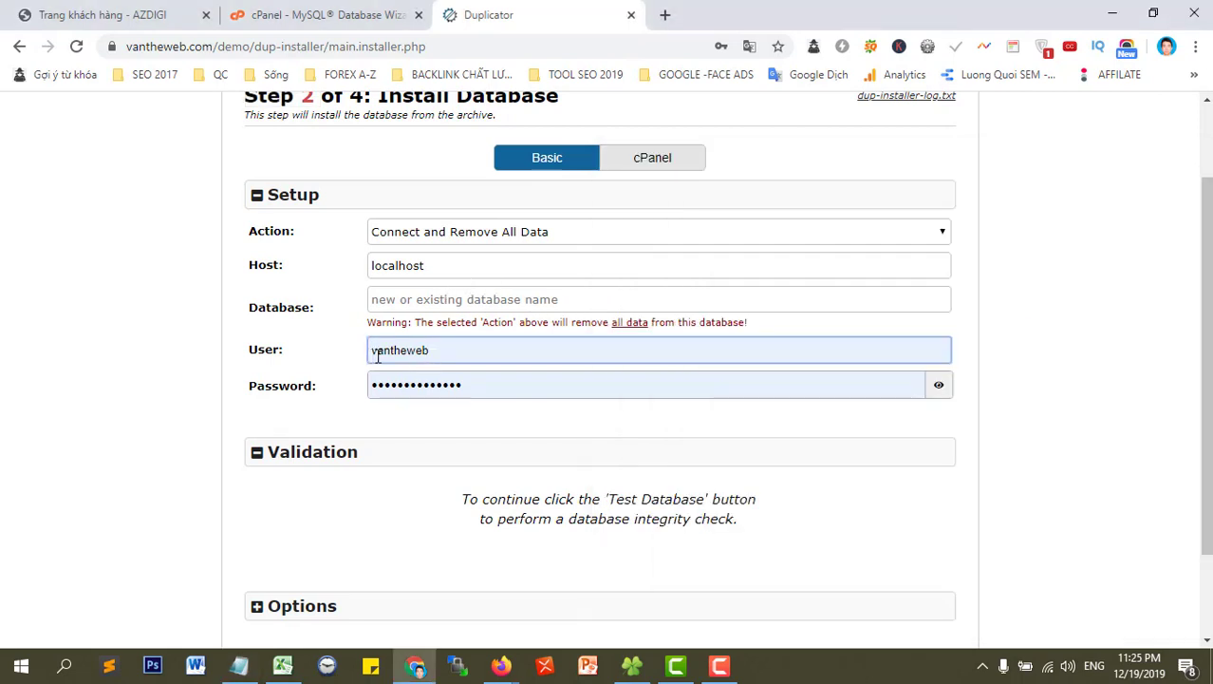
left_click(997, 336)
left_click(525, 355)
left_click(413, 353)
key("ctrl+v")
key("ctrl+a")
key("ctrl+v")
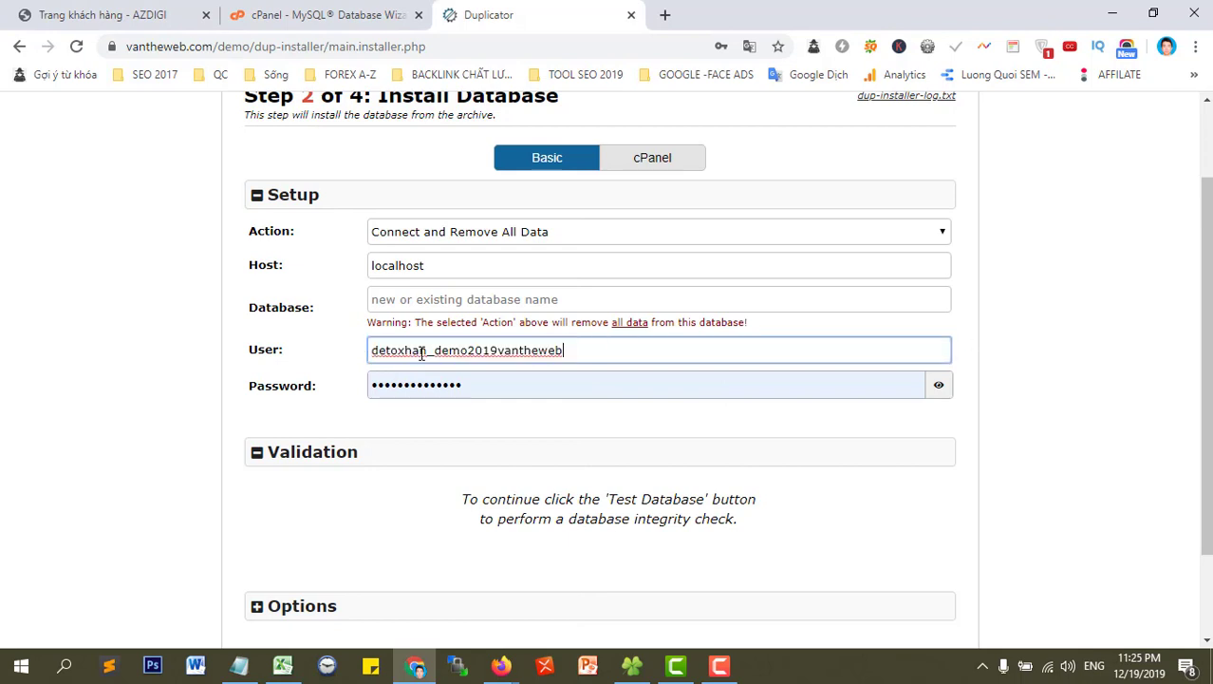
- Copy the database name detoxhan_demo2019vantheweb from Notepad and paste it into the installer's Database field
key("alt+Tab")
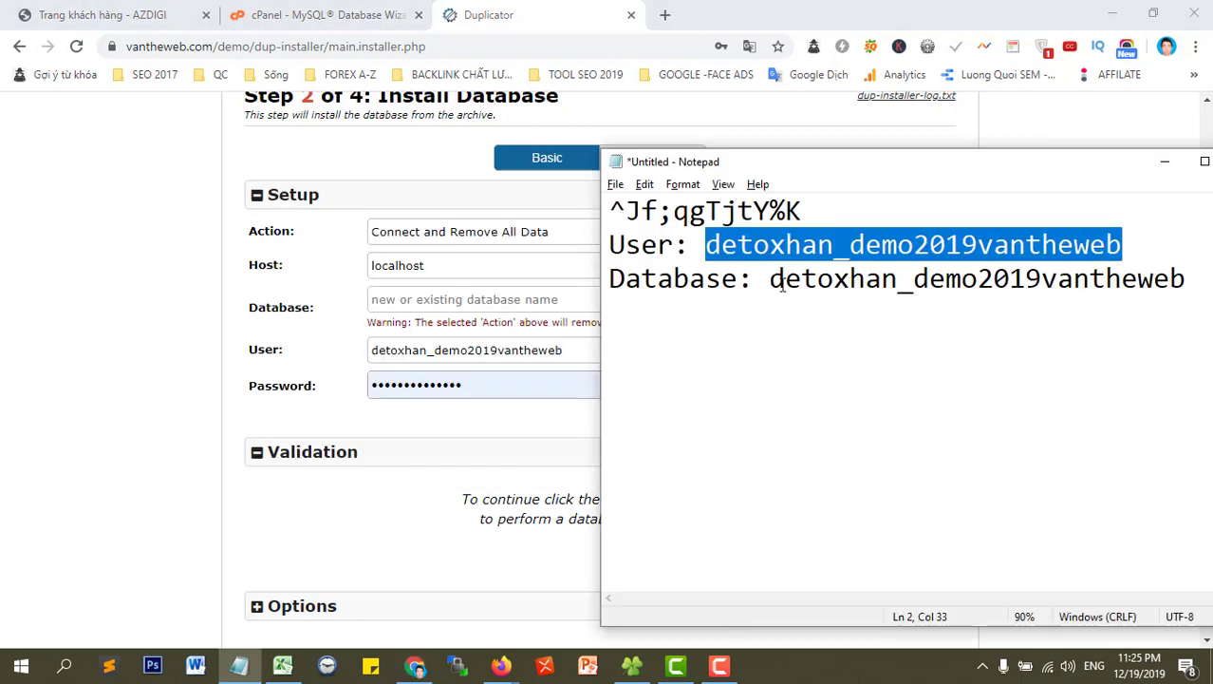
left_click_drag(781, 287, 812, 316)
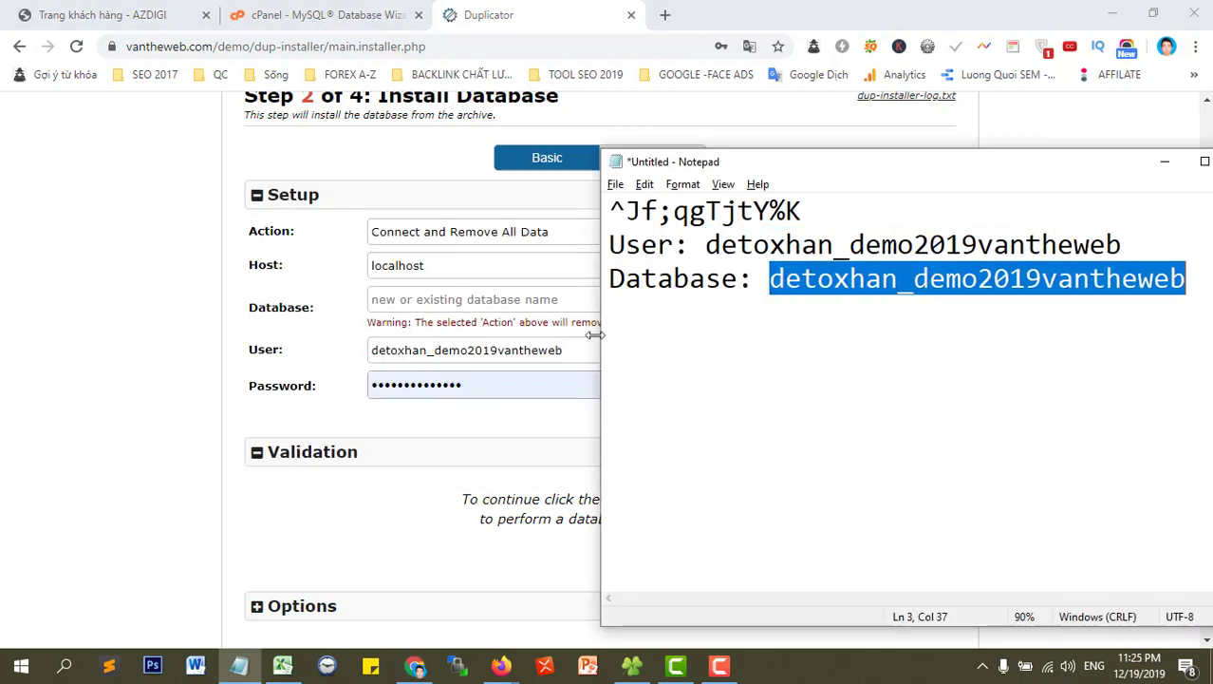
left_click(425, 297)
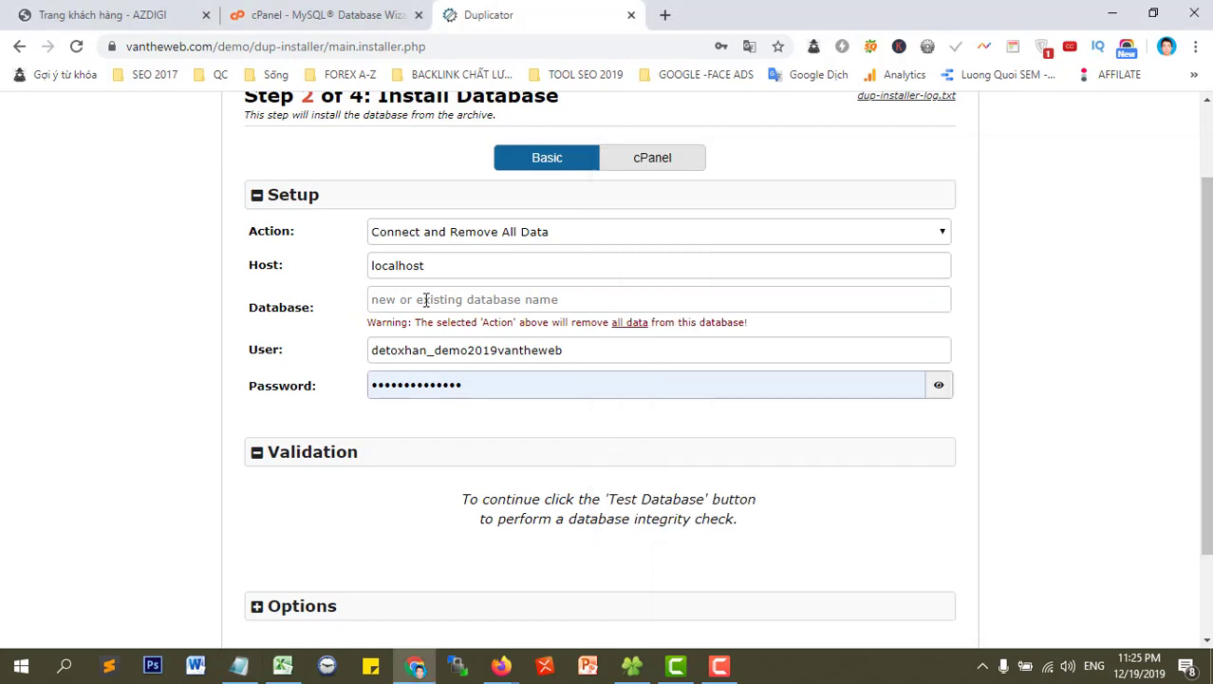
key("ctrl+v")
- Copy the database user's password from Notepad and replace the installer's Password value with it
key("alt+Tab")
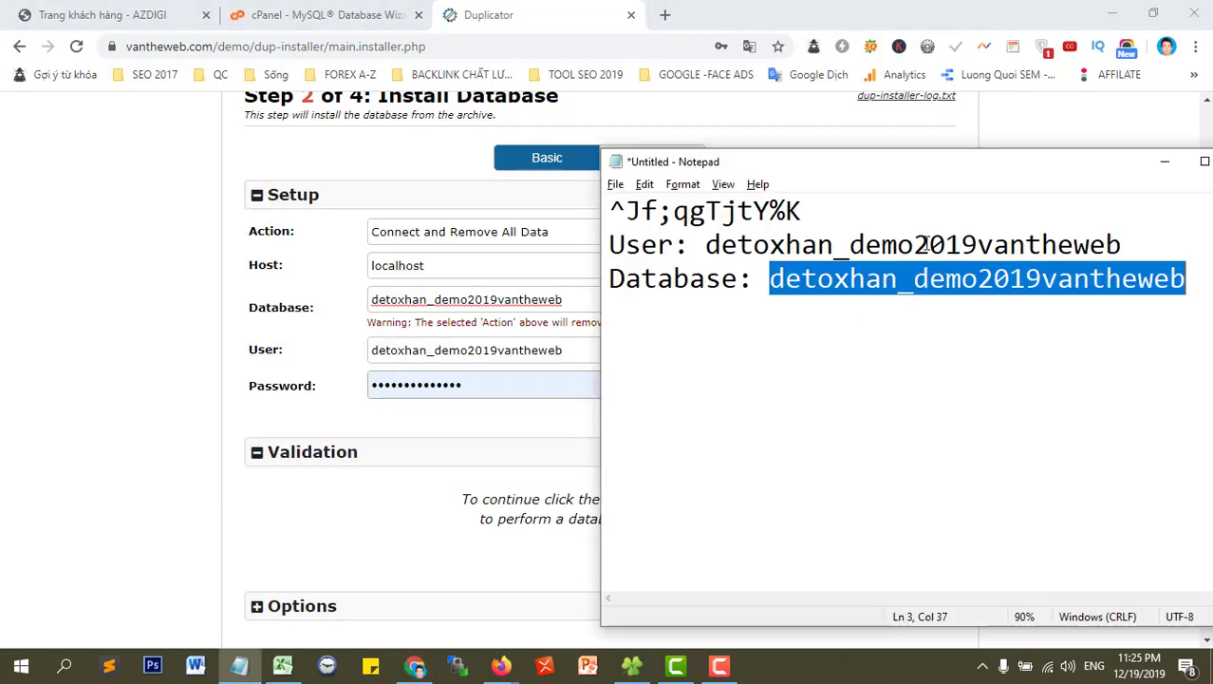
left_click_drag(805, 211, 612, 211)
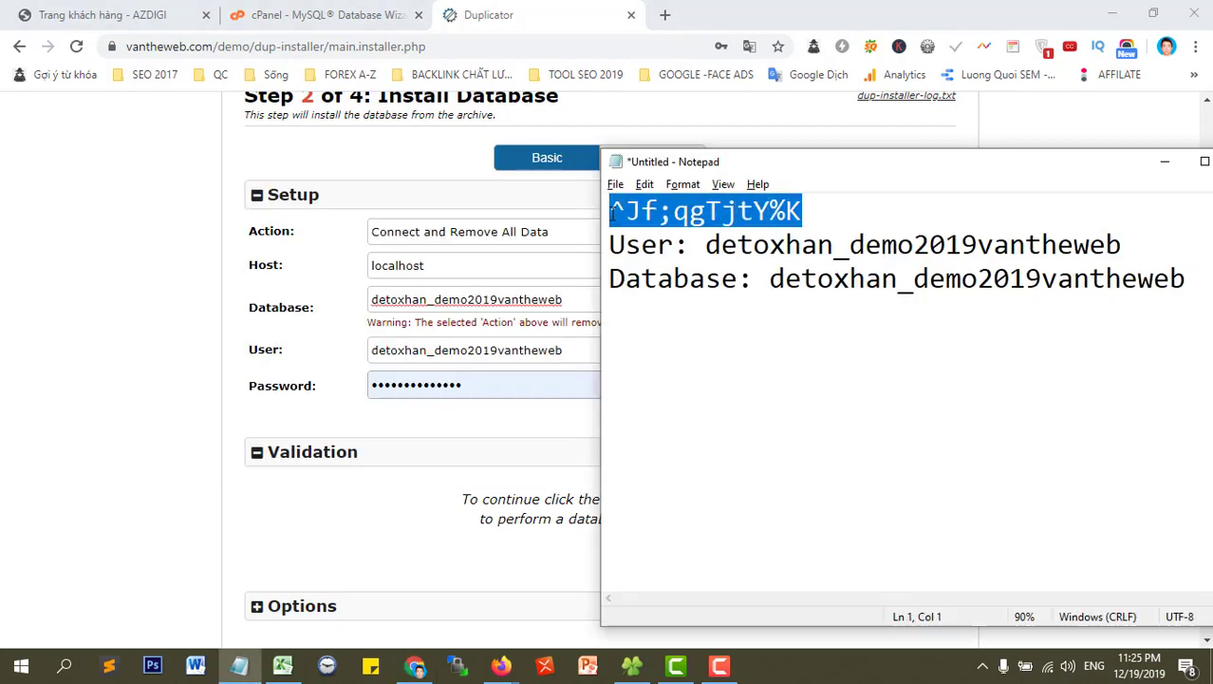
right_click(614, 211)
left_click(650, 270)
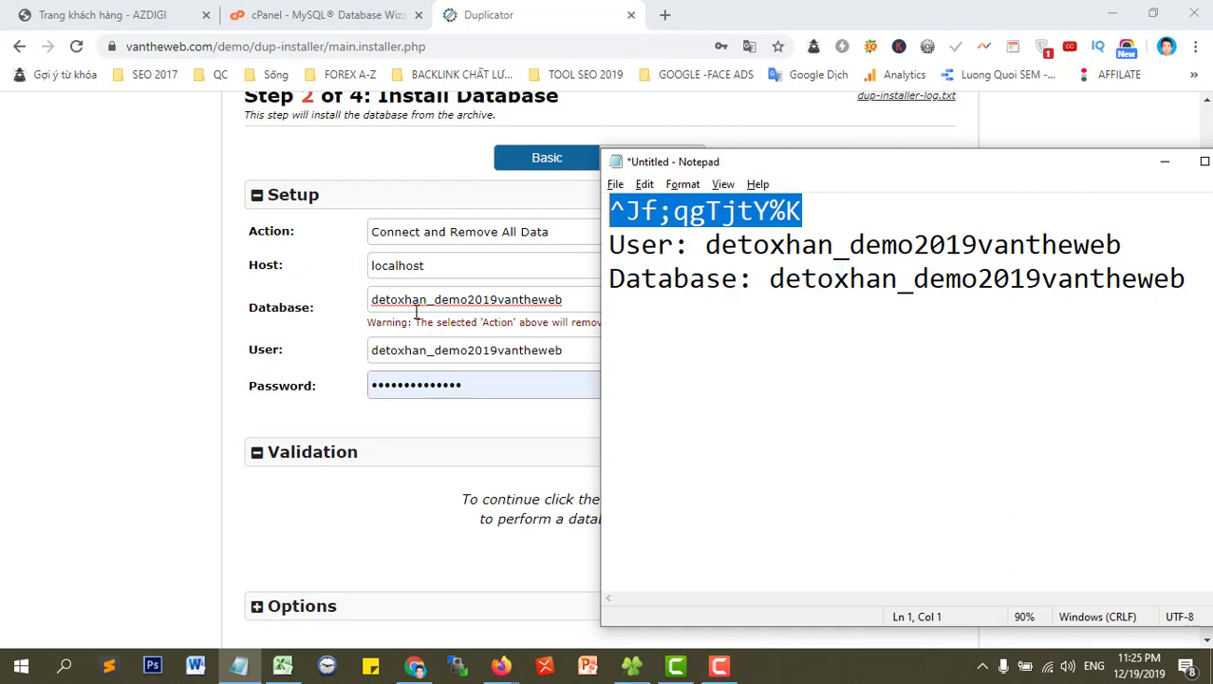
left_click(414, 384)
key("ctrl+a")
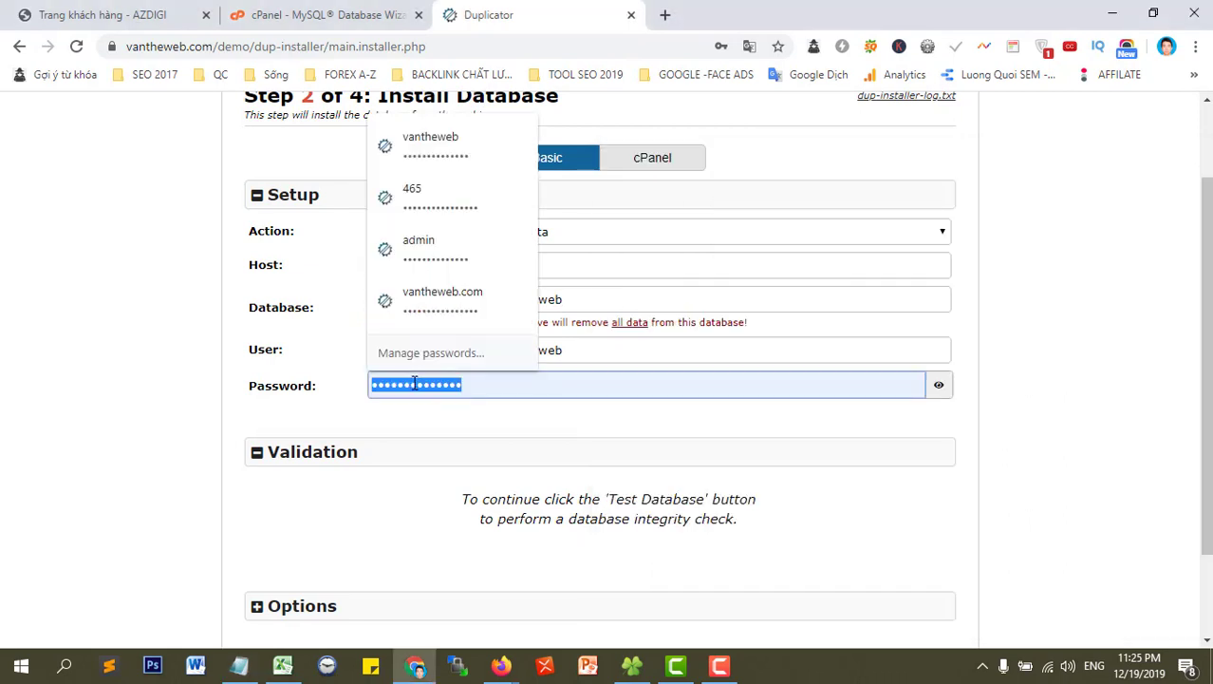
key("ctrl+v")
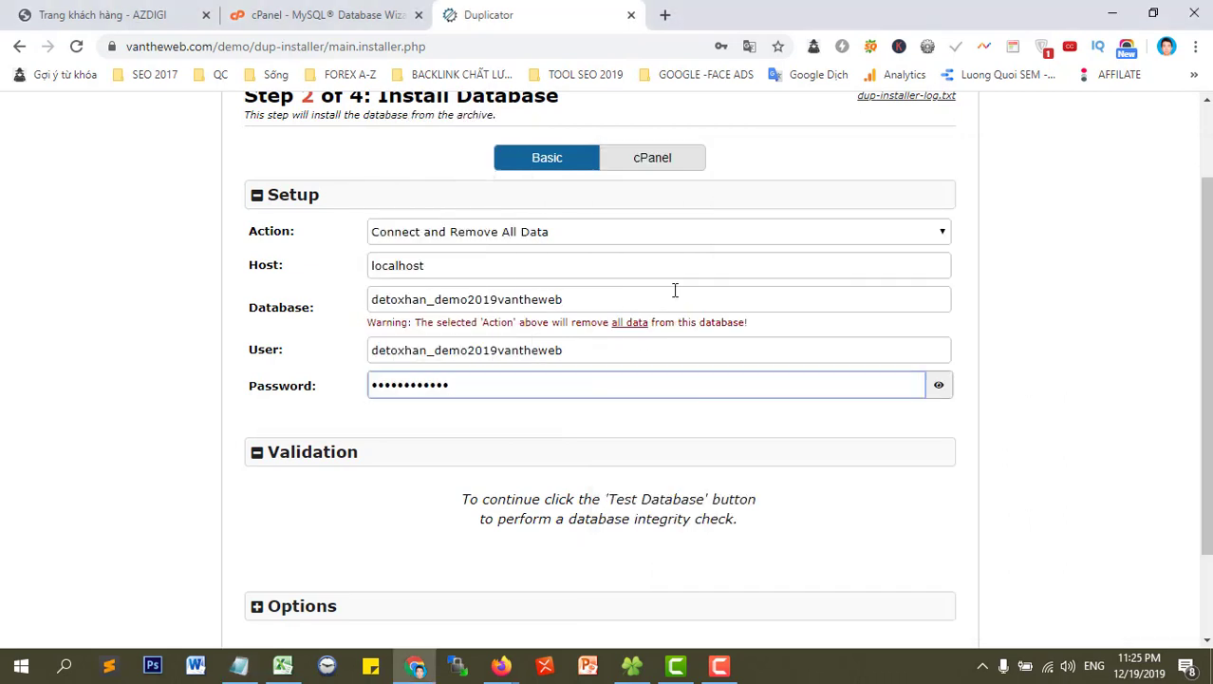
- Test the database connection, then proceed and confirm running the installer with these database settings
scroll(675, 289, "down", 2)
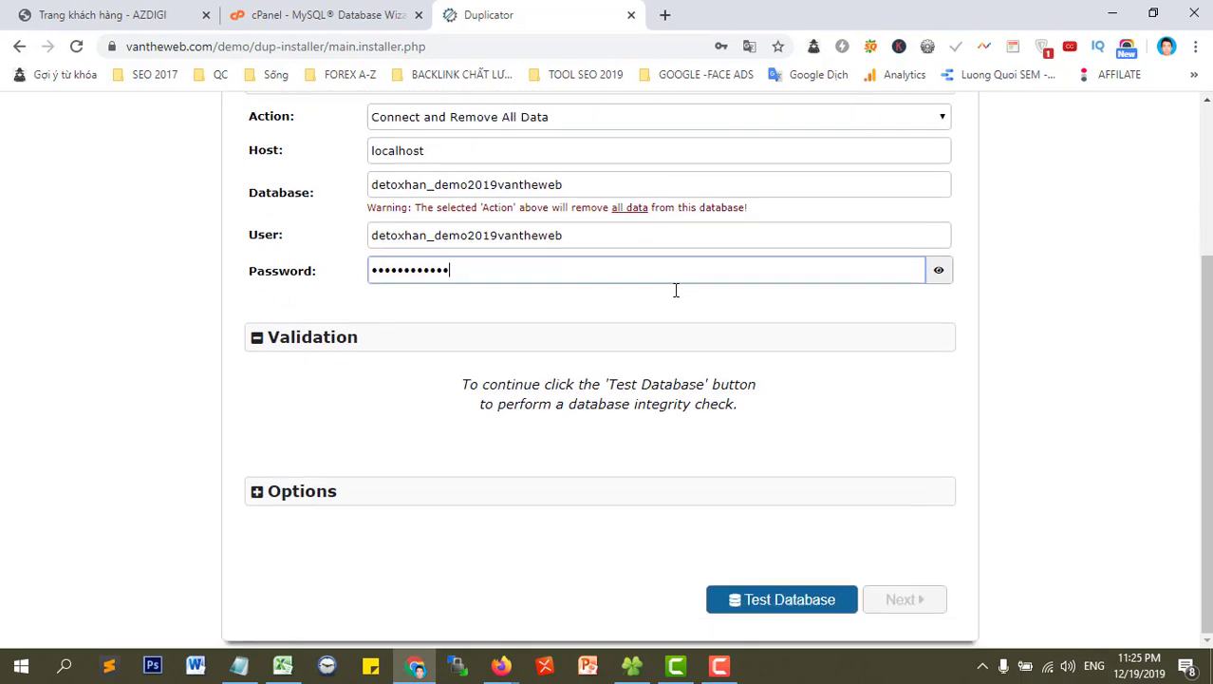
left_click(808, 604)
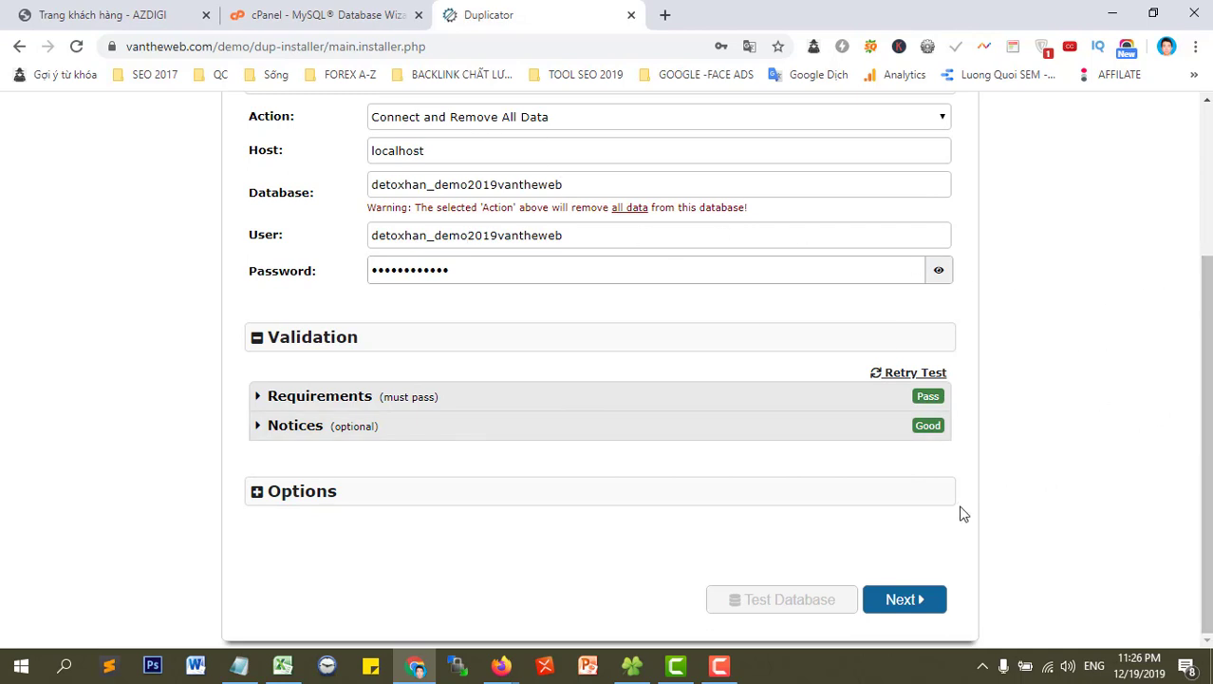
left_click(927, 599)
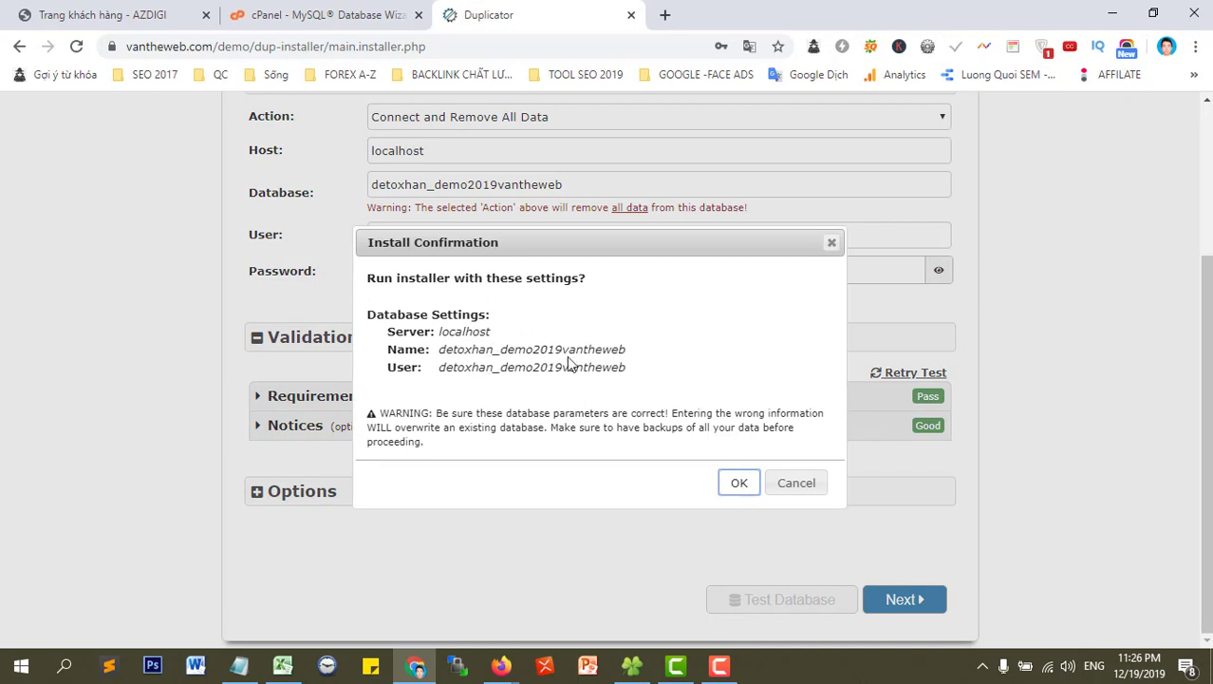
left_click(739, 484)
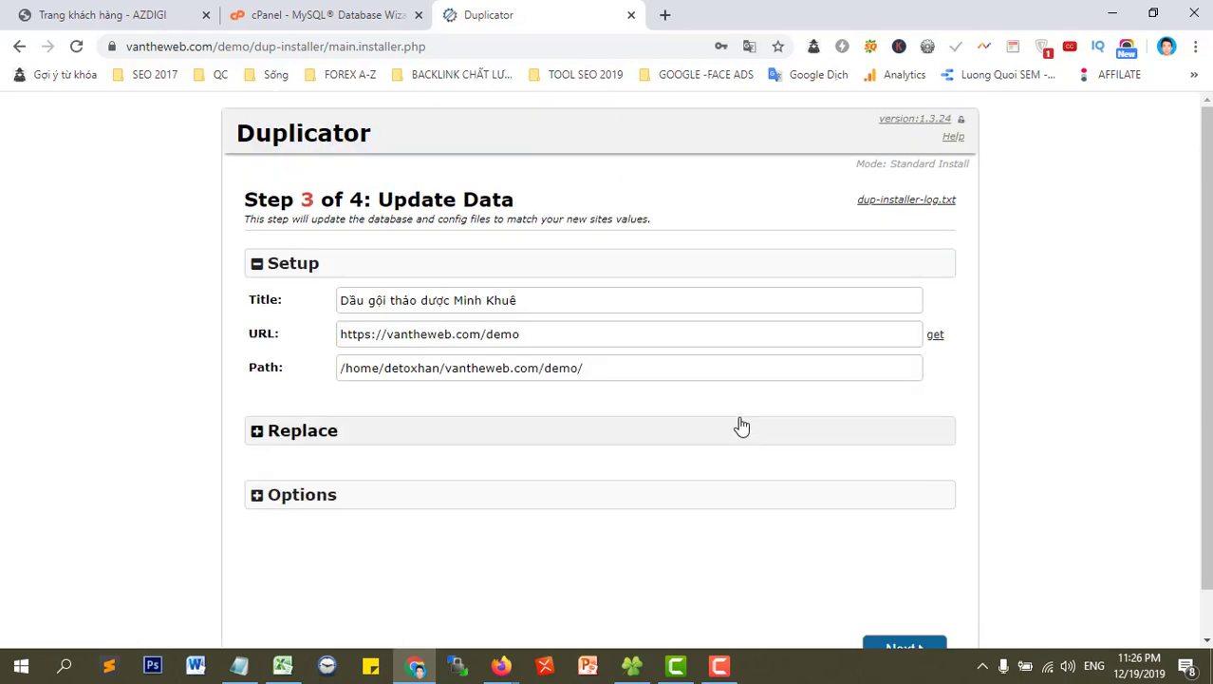
- Review the new site's title and URL, expand the Replace section to read its note, and run the data update
scroll(1049, 266, "down", 1)
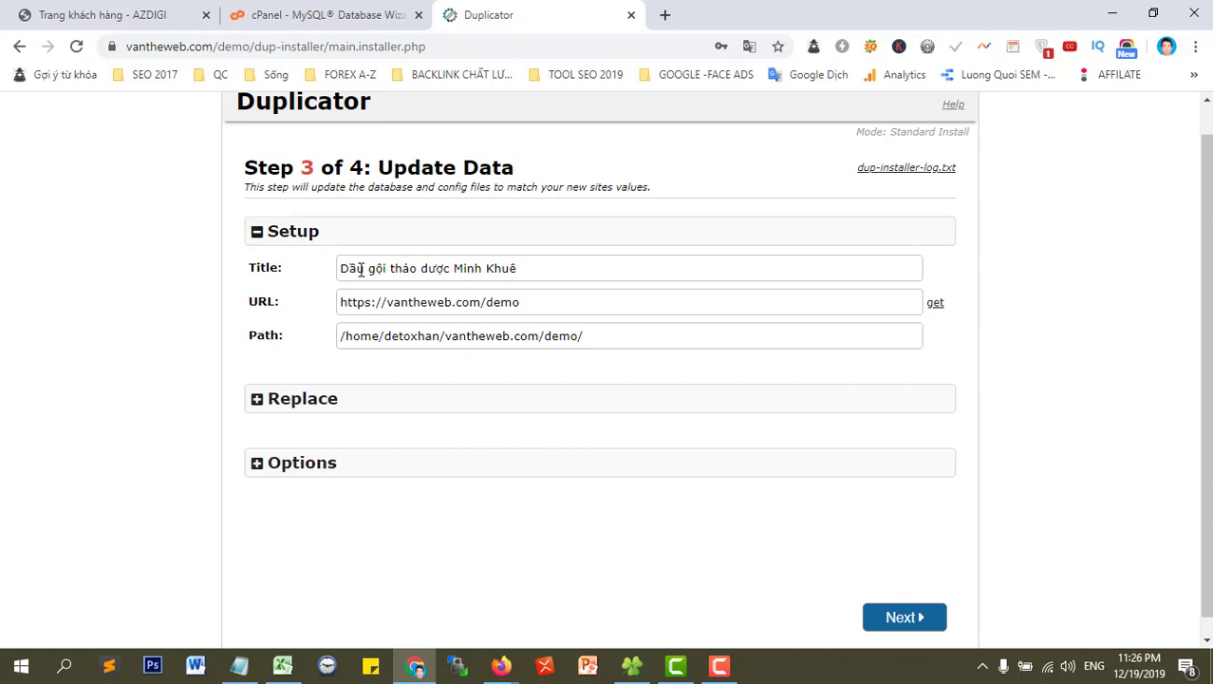
left_click_drag(343, 271, 582, 269)
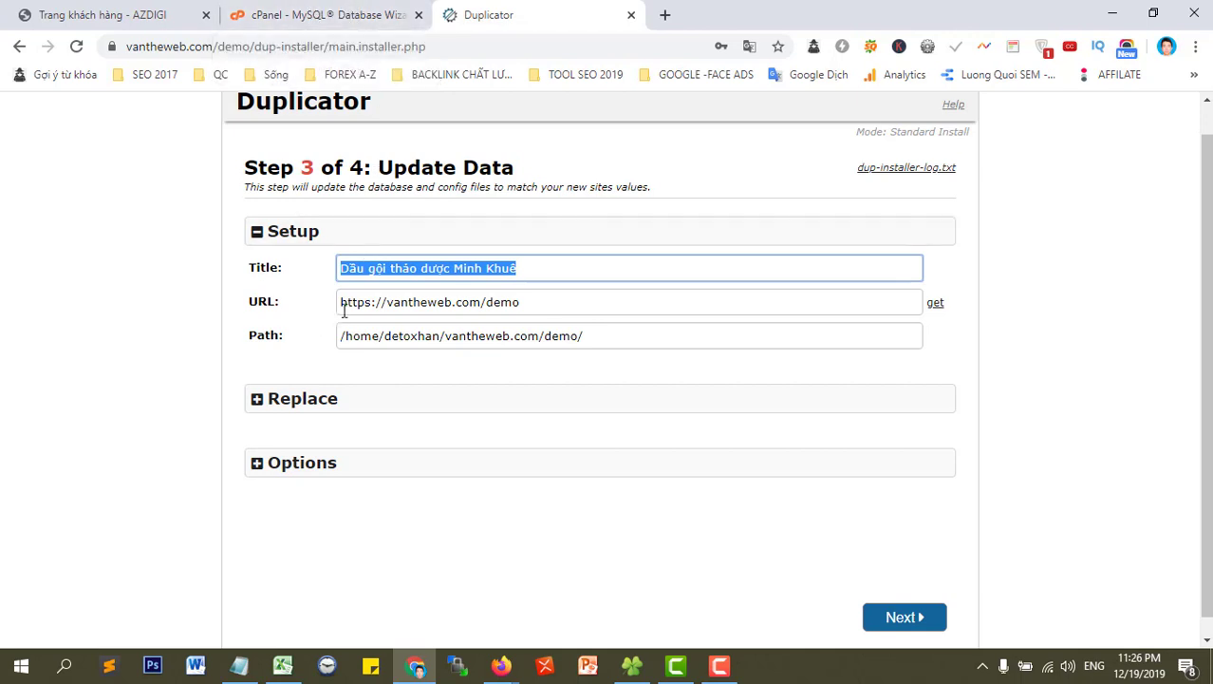
left_click_drag(343, 305, 621, 305)
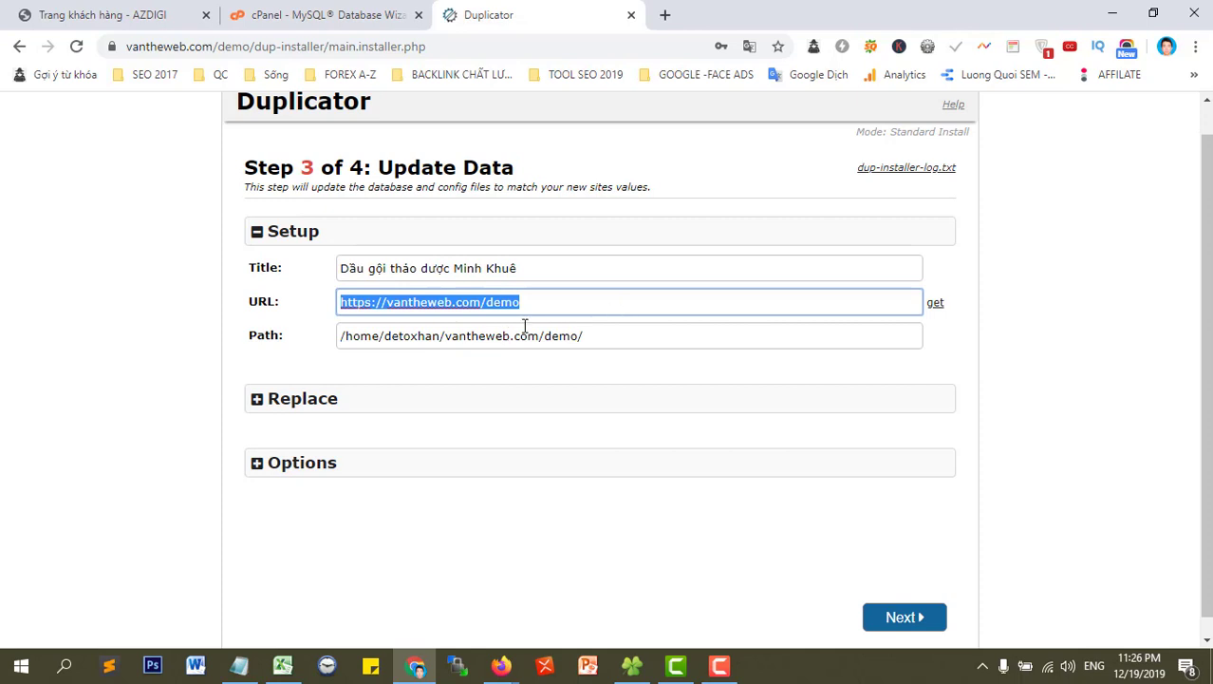
left_click(555, 269)
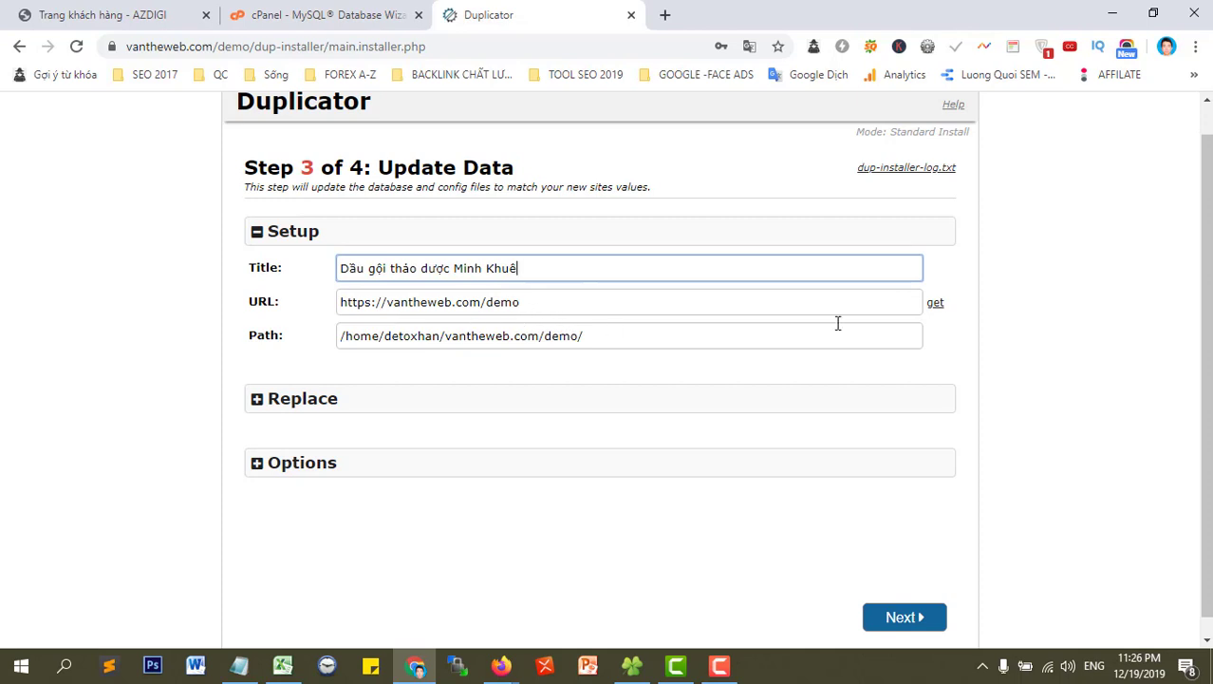
scroll(513, 249, "down", 1)
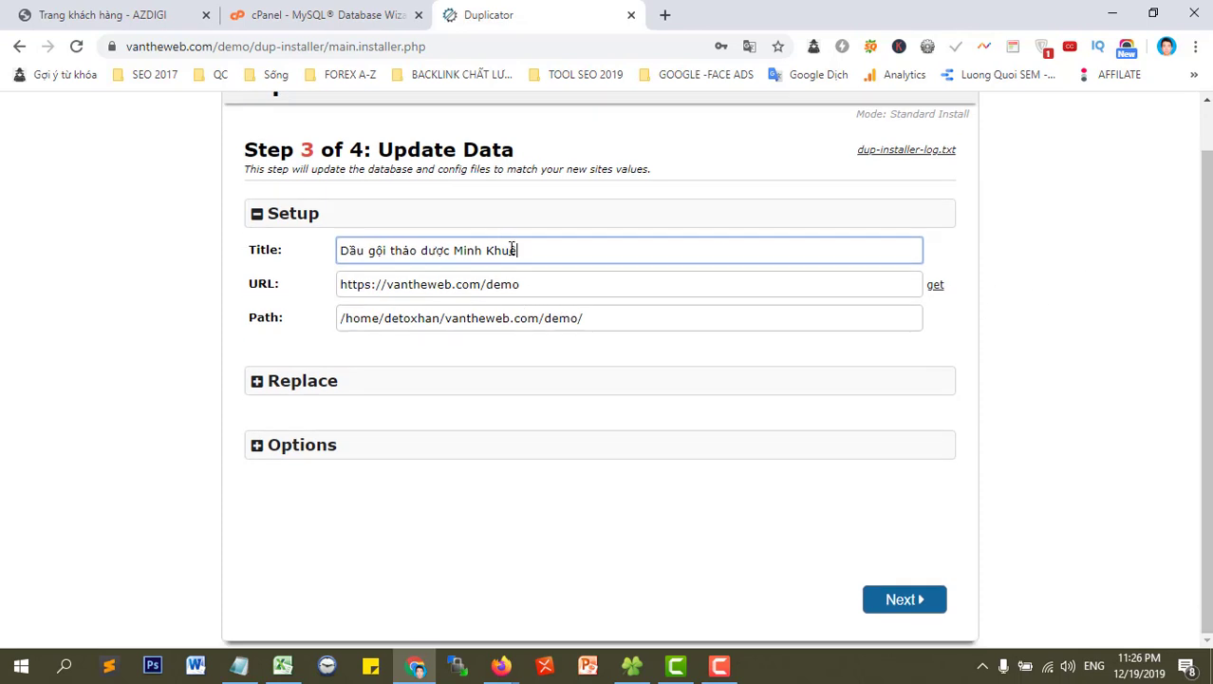
left_click(298, 384)
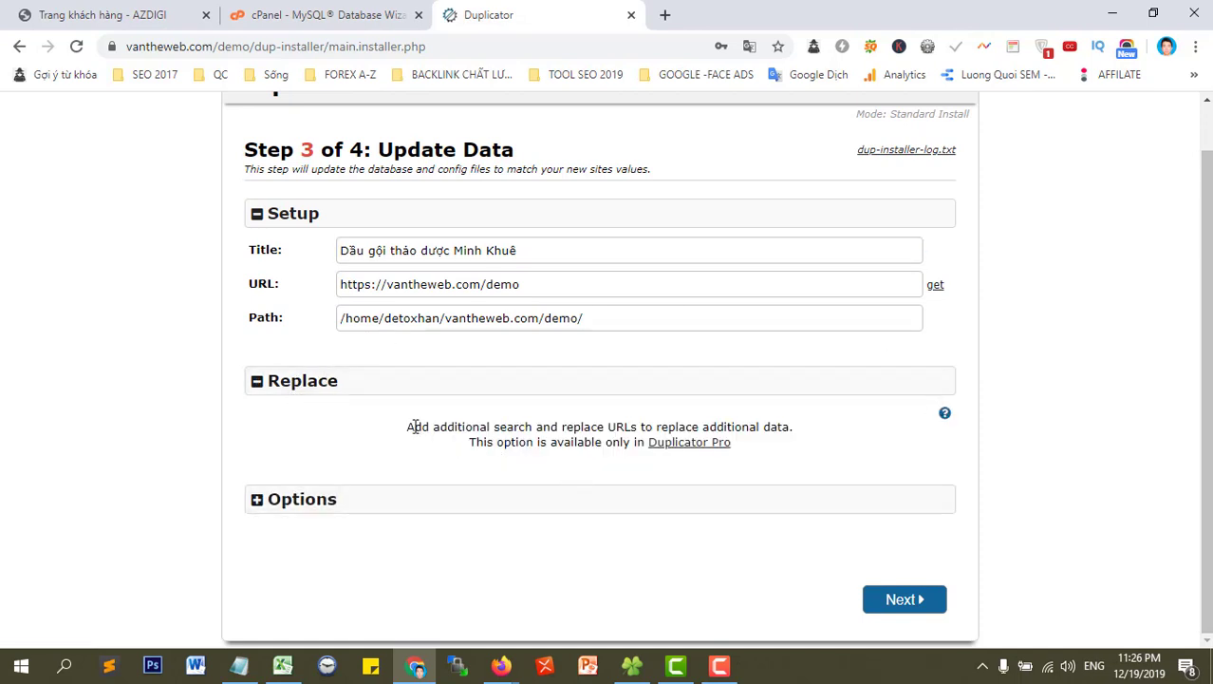
left_click_drag(414, 427, 760, 458)
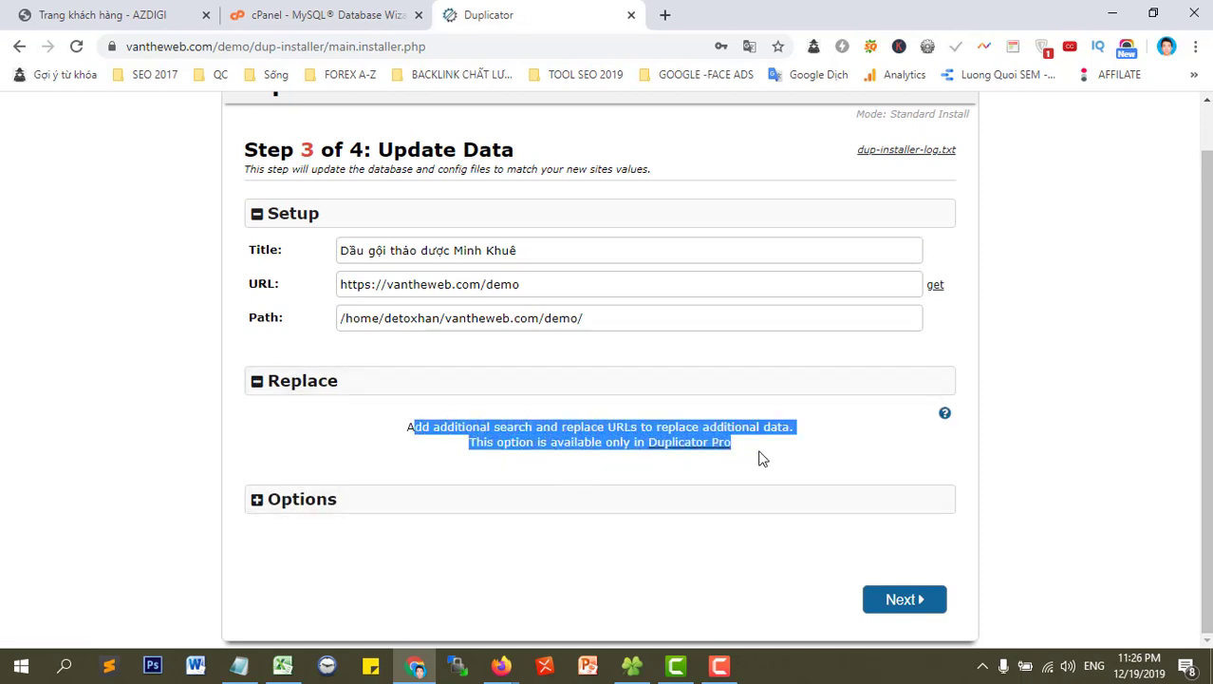
left_click_drag(637, 467, 411, 432)
left_click(927, 601)
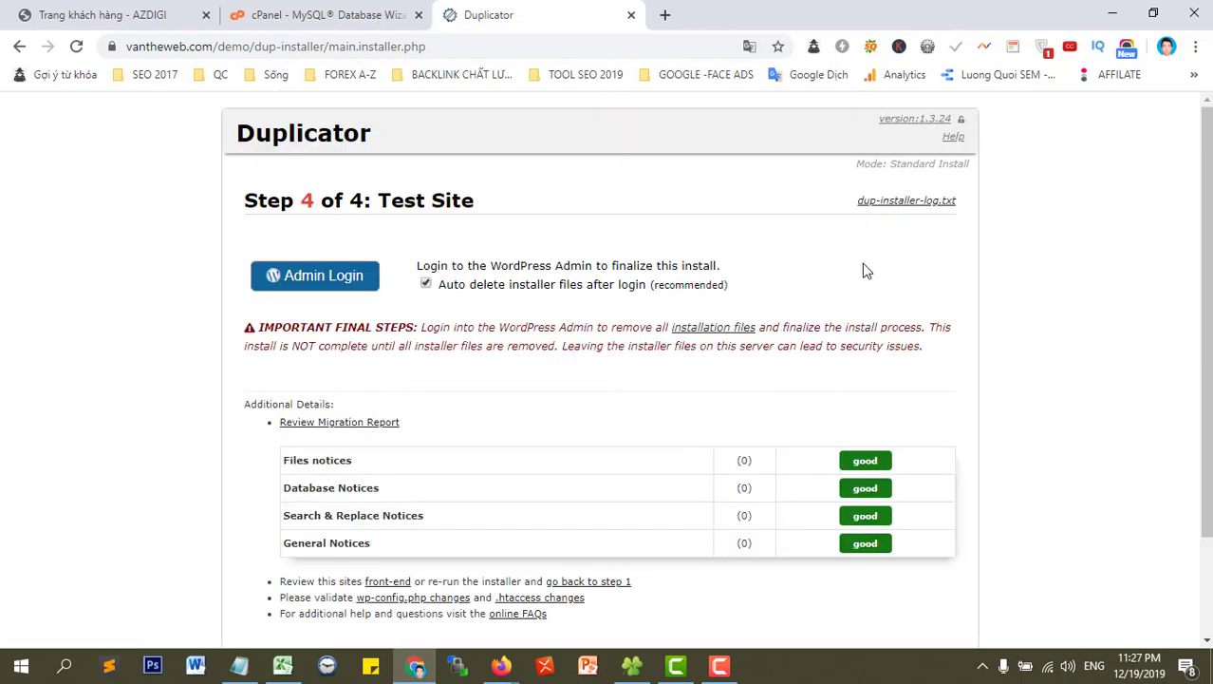
- Review the final installer page, including the migration report's file, database, search-and-replace and general notices
scroll(863, 270, "down", 3)
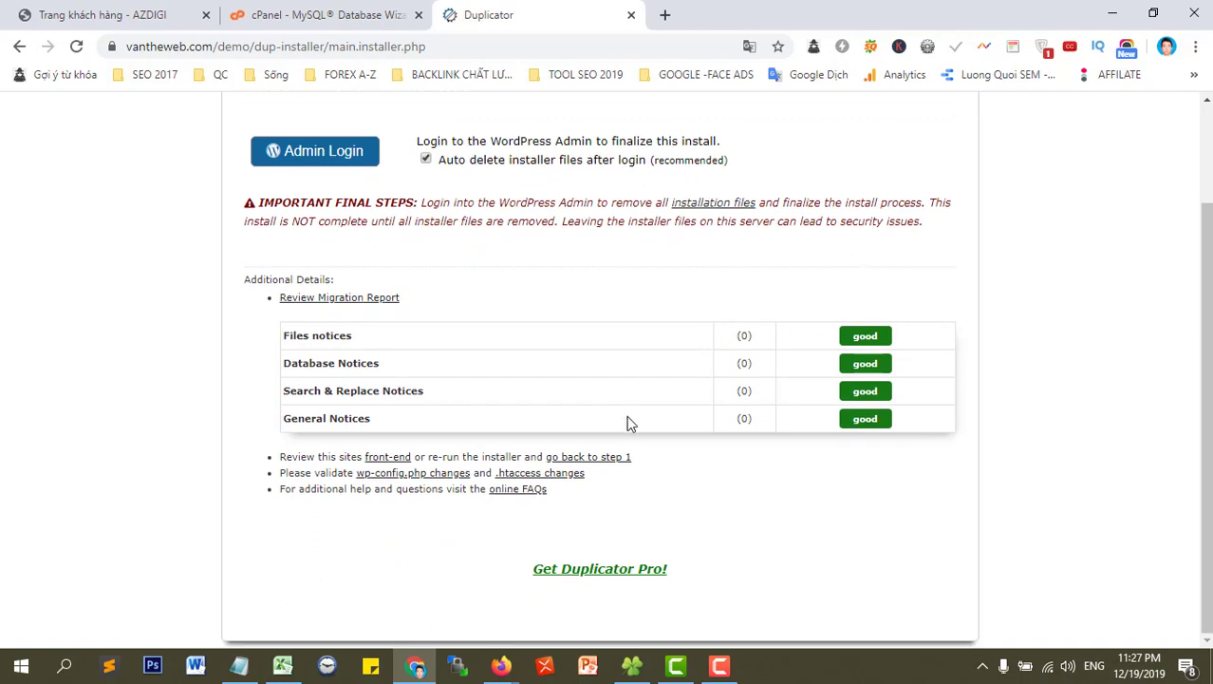
scroll(538, 518, "up", 1)
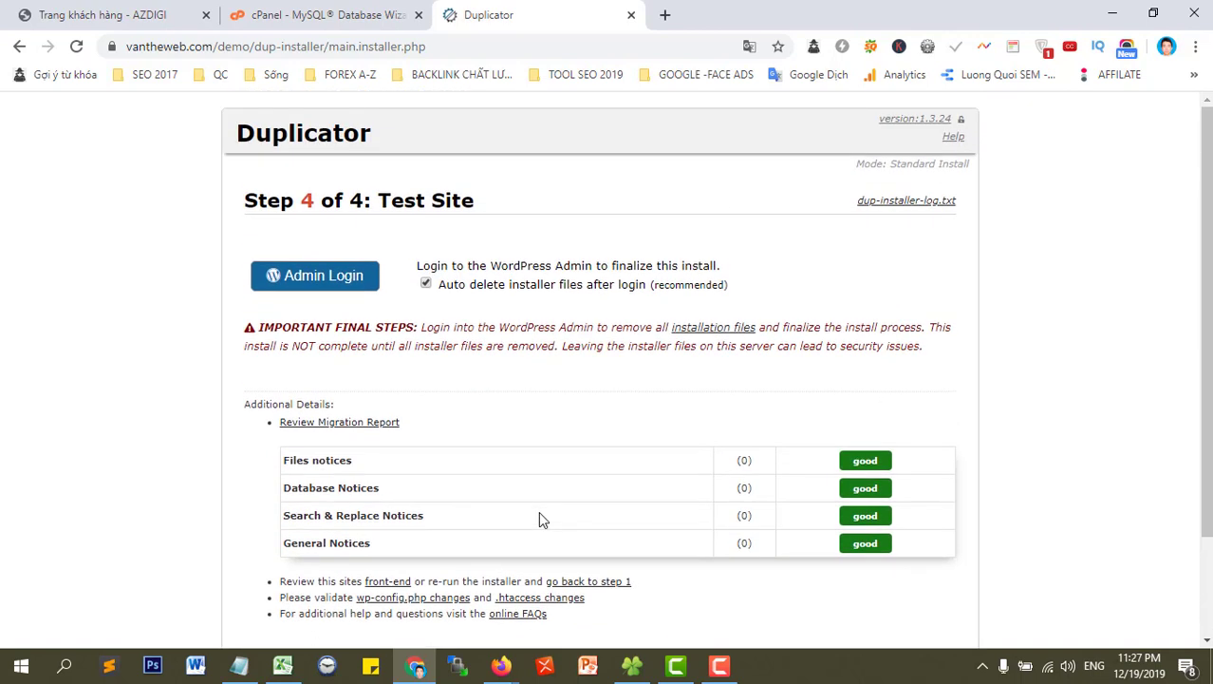
double_click(254, 131)
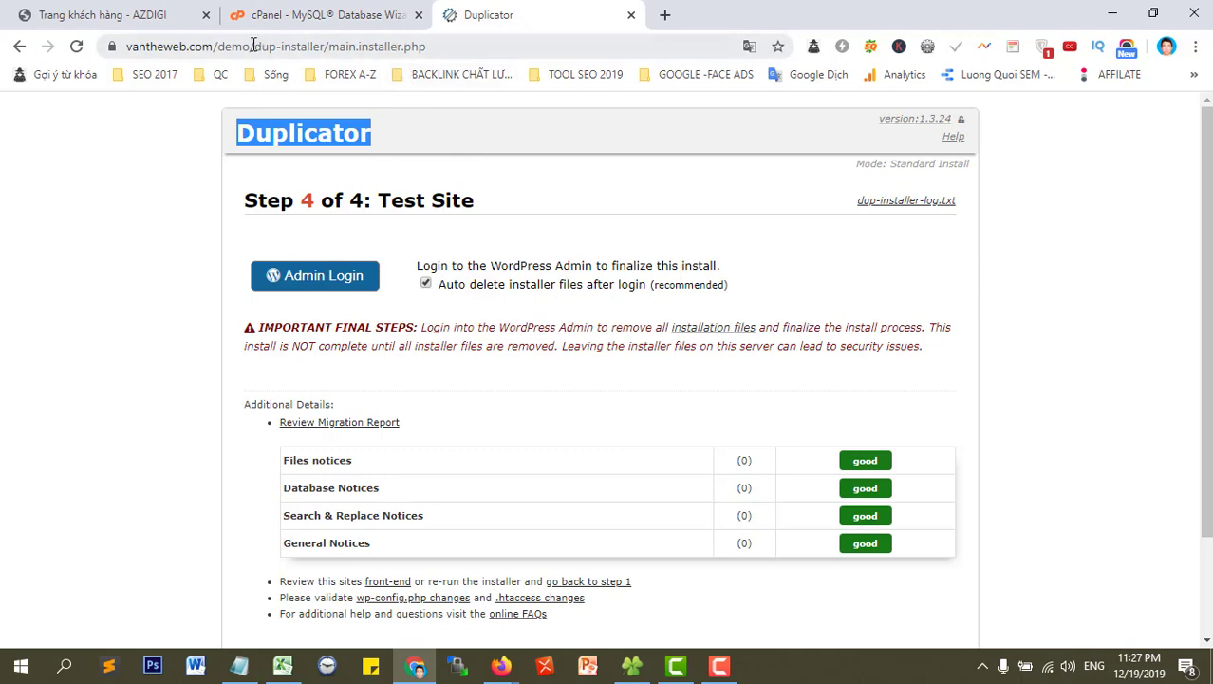
left_click(254, 45)
left_click_drag(253, 45, 121, 46)
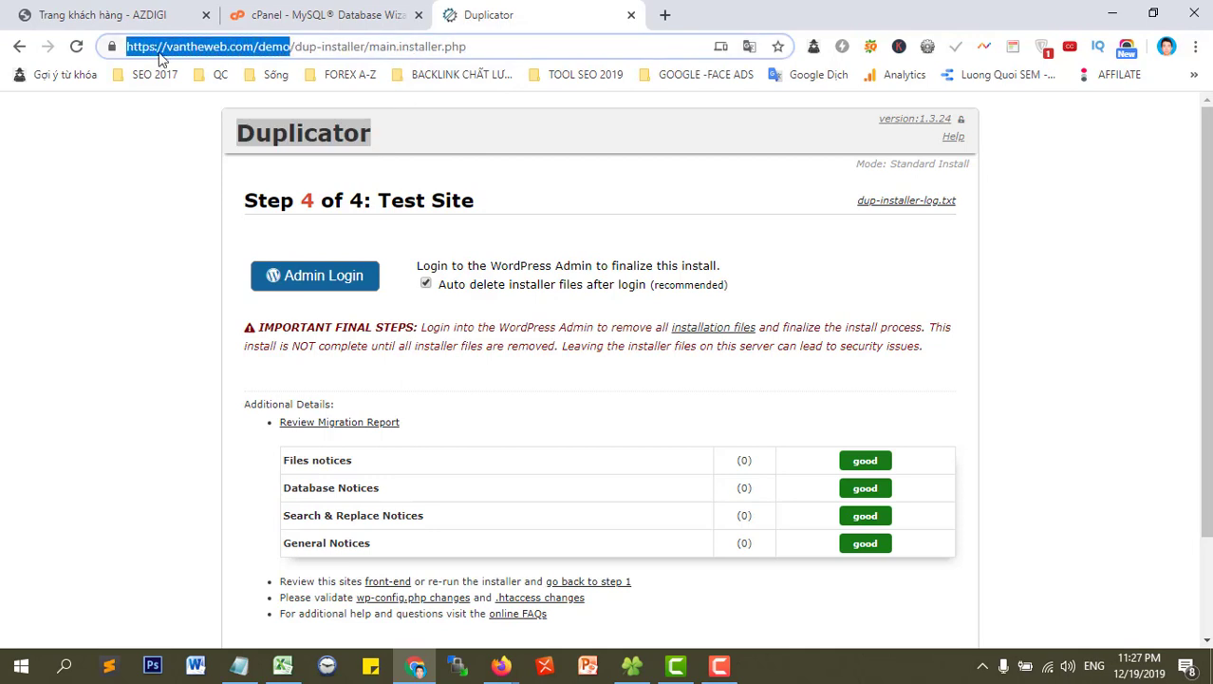
left_click(665, 16)
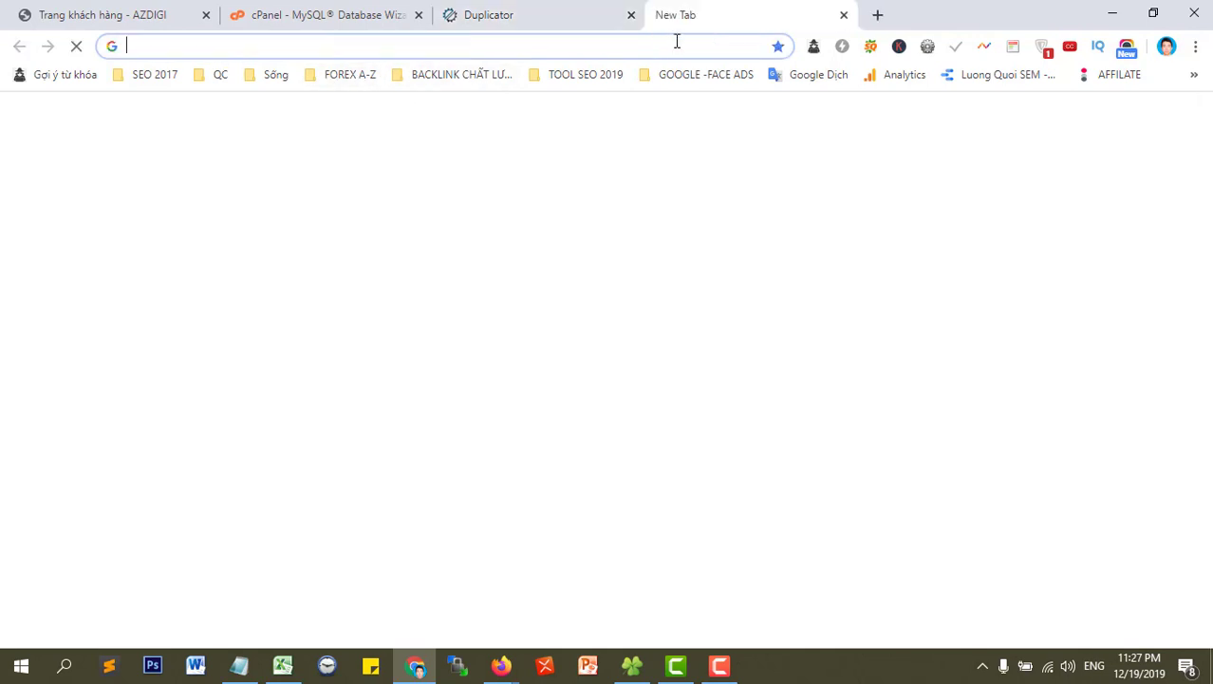
key("ctrl+v")
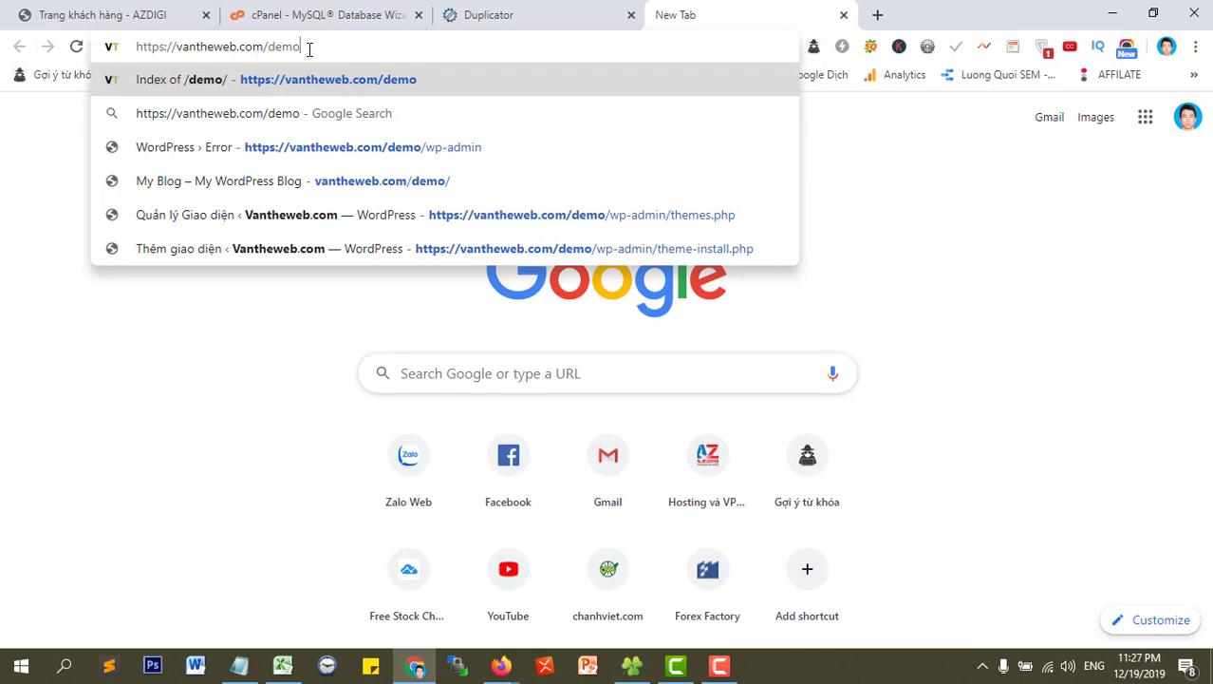
key("Return")
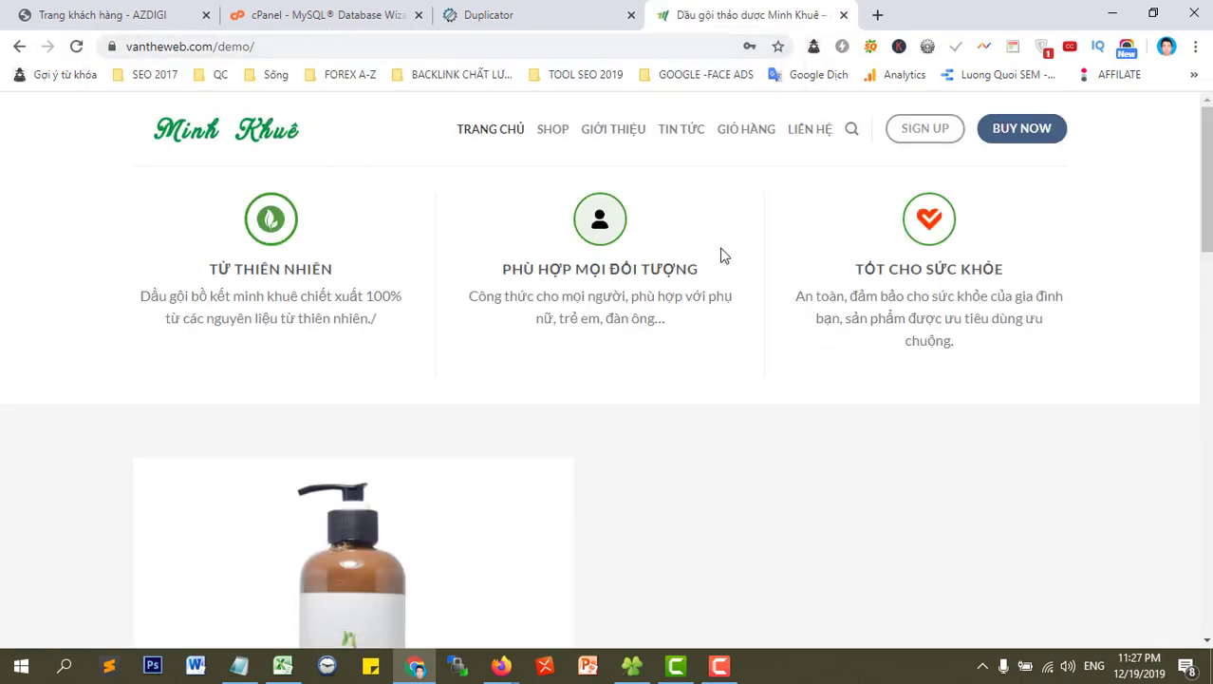
- Look through the migrated site's home page down to the footer and return to its beginning
left_click_drag(1204, 205, 1192, 423)
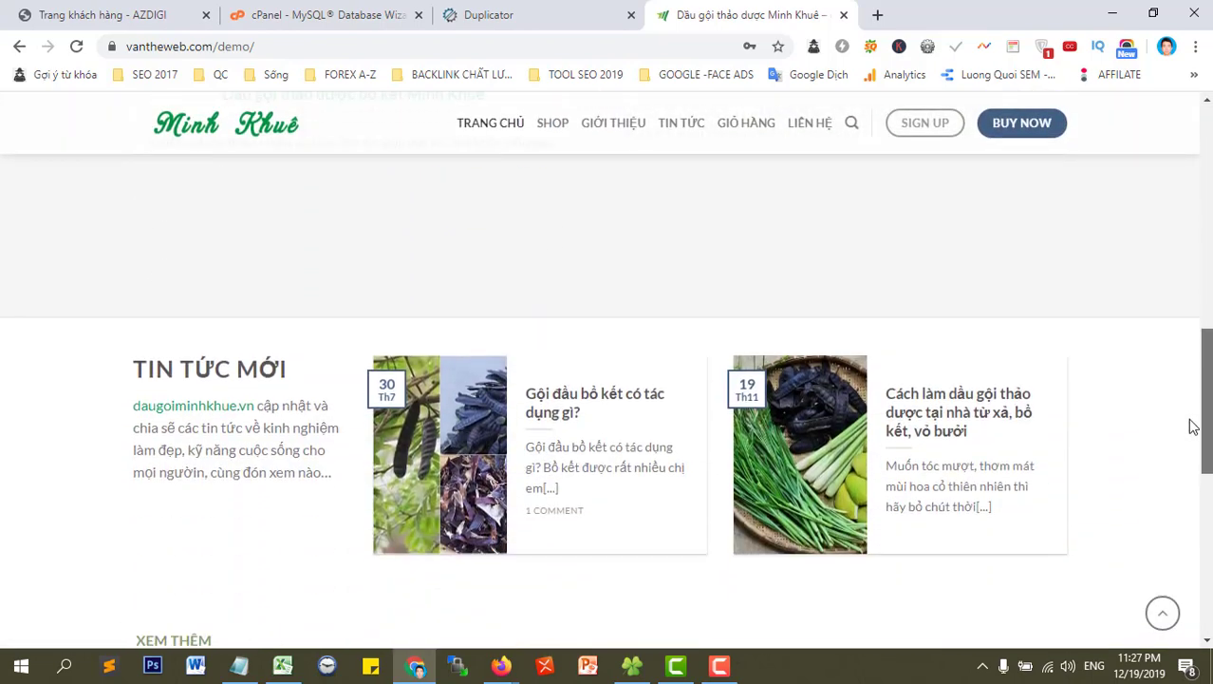
scroll(1193, 426, "down", 2)
scroll(975, 372, "down", 4)
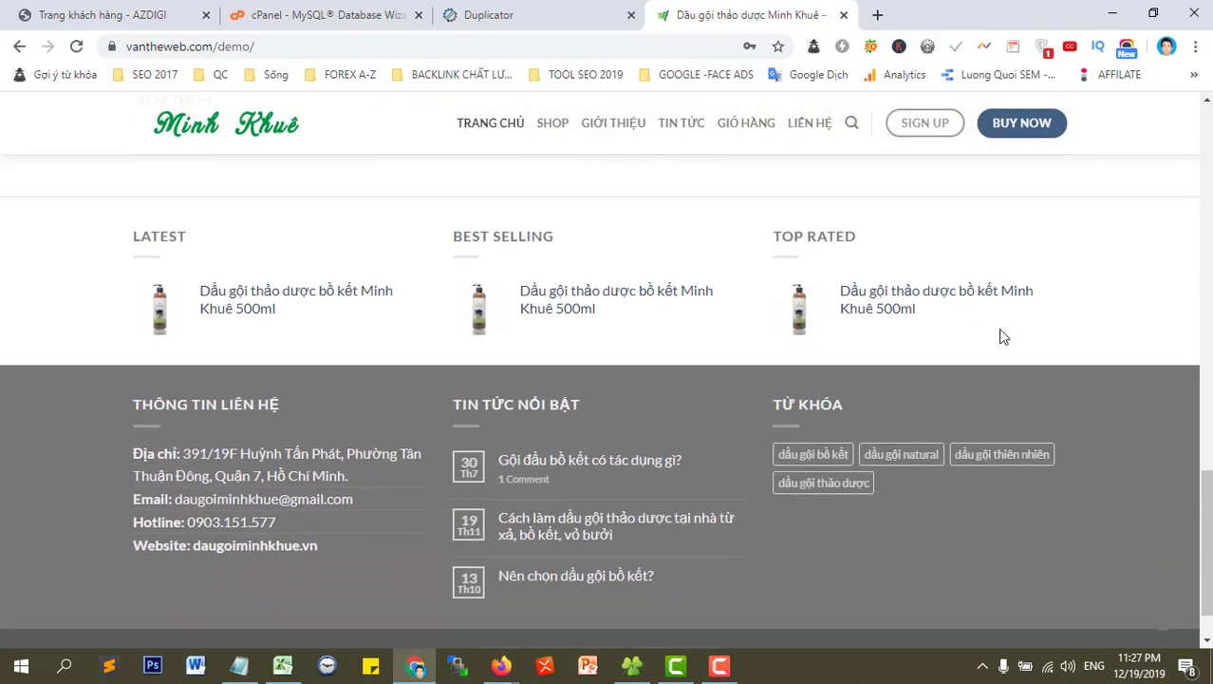
scroll(656, 257, "down", 1)
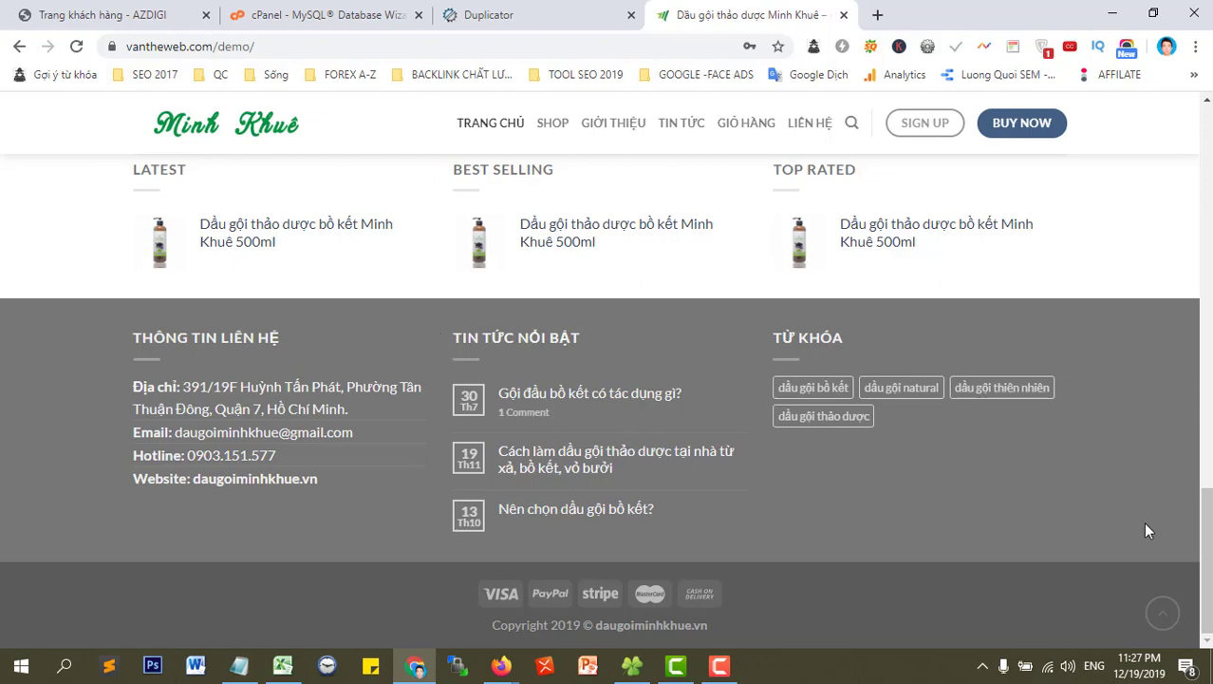
key("Home")
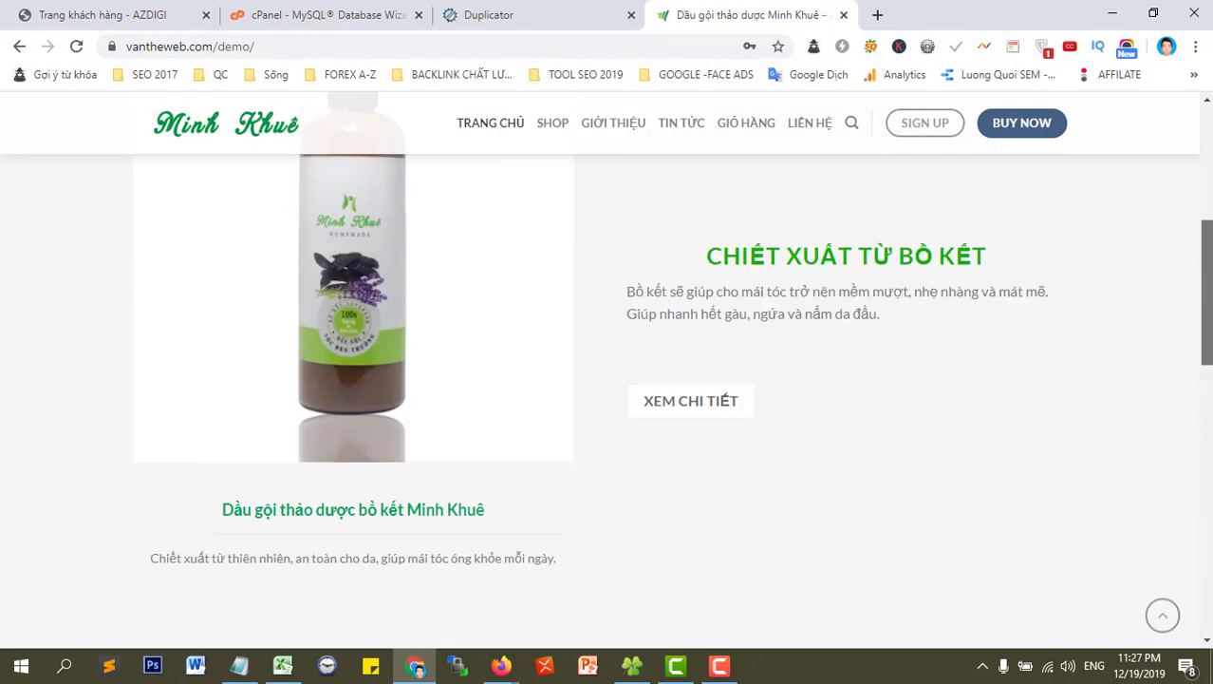
- Open the migrated site's Liên hệ page to check its address, then open the Giới thiệu page and view its content
left_click(819, 135)
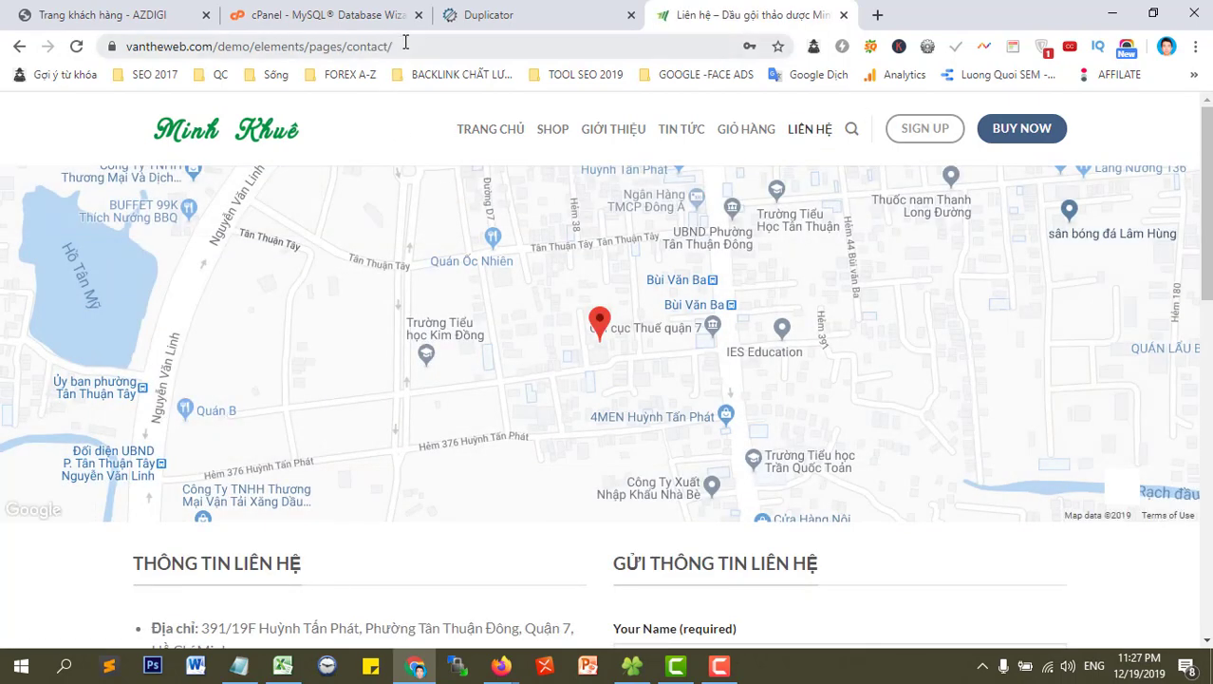
left_click_drag(405, 42, 104, 34)
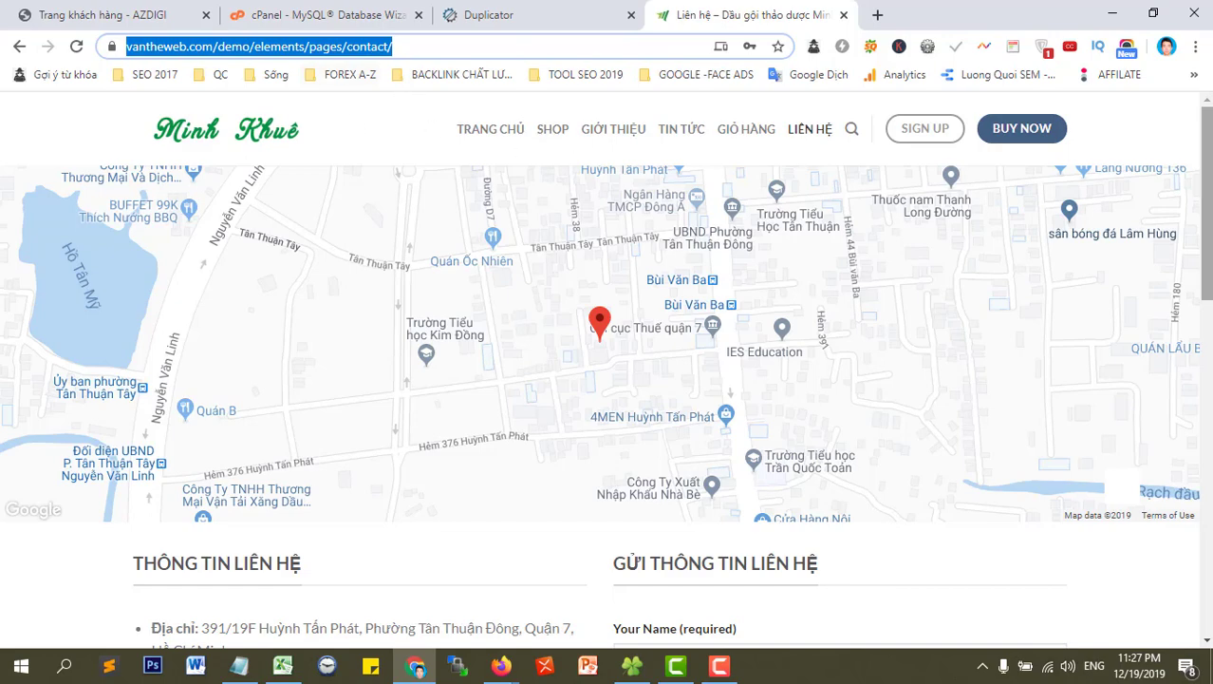
mouse_move(1207, 145)
left_mouse_down()
mouse_move(1209, 366)
mouse_move(1208, 145)
left_mouse_up()
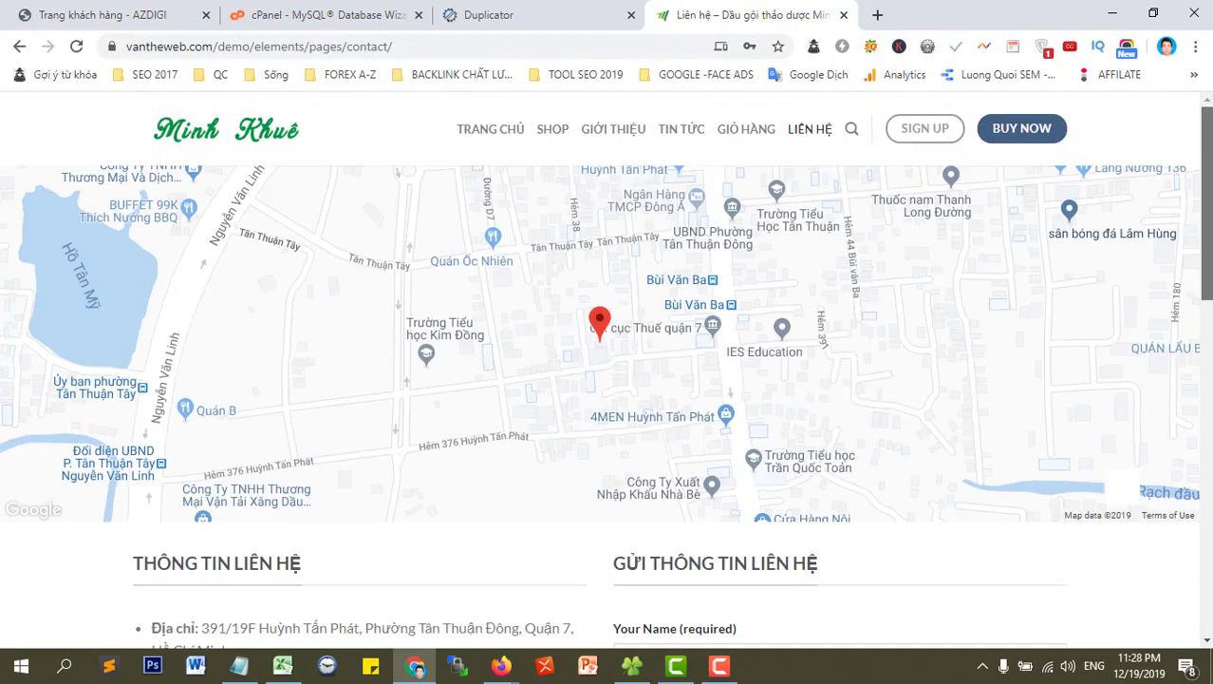
left_click(625, 139)
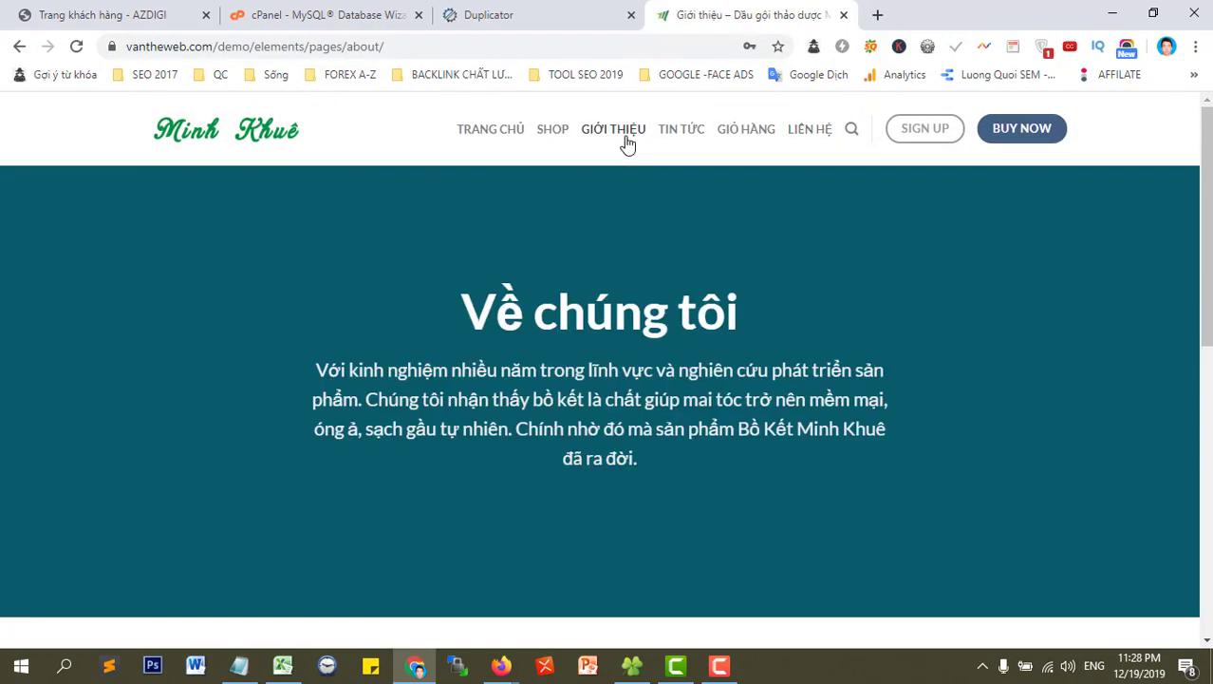
scroll(607, 380, "down", 3)
scroll(864, 162, "up", 3)
- Return to the migrated site's home page through the Minh Khuê logo and look over its sections again
left_click(238, 152)
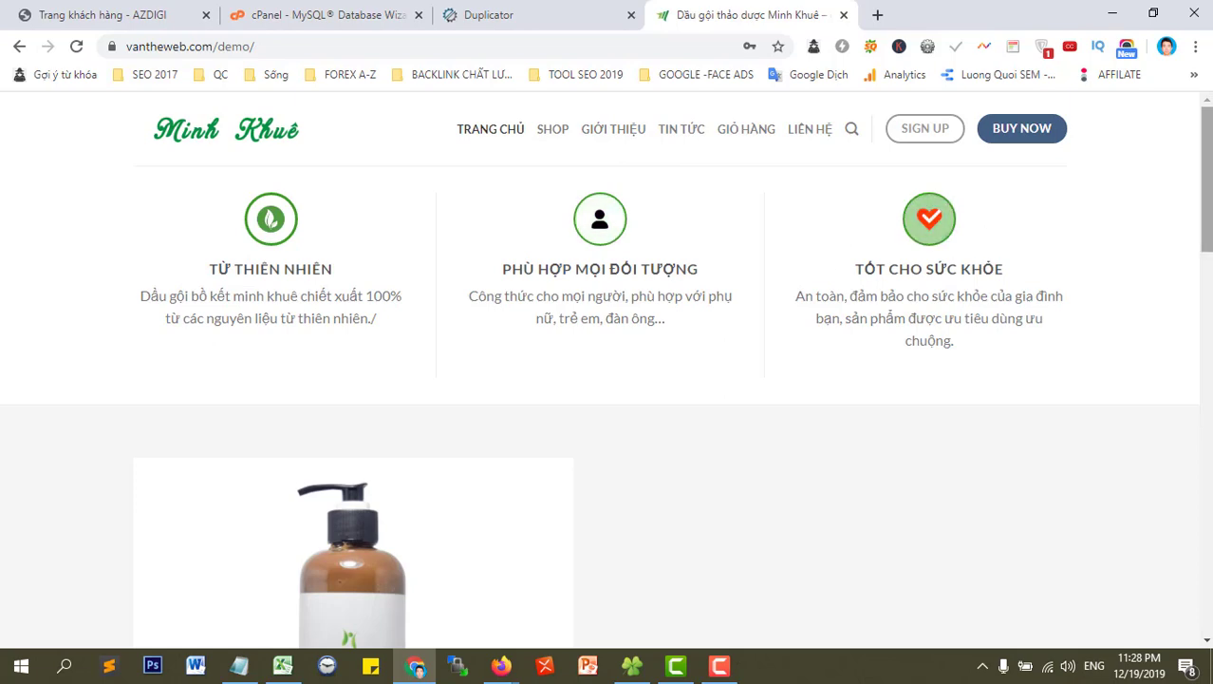
left_click_drag(1205, 190, 1170, 411)
scroll(1165, 425, "down", 2)
scroll(1165, 425, "up", 10)
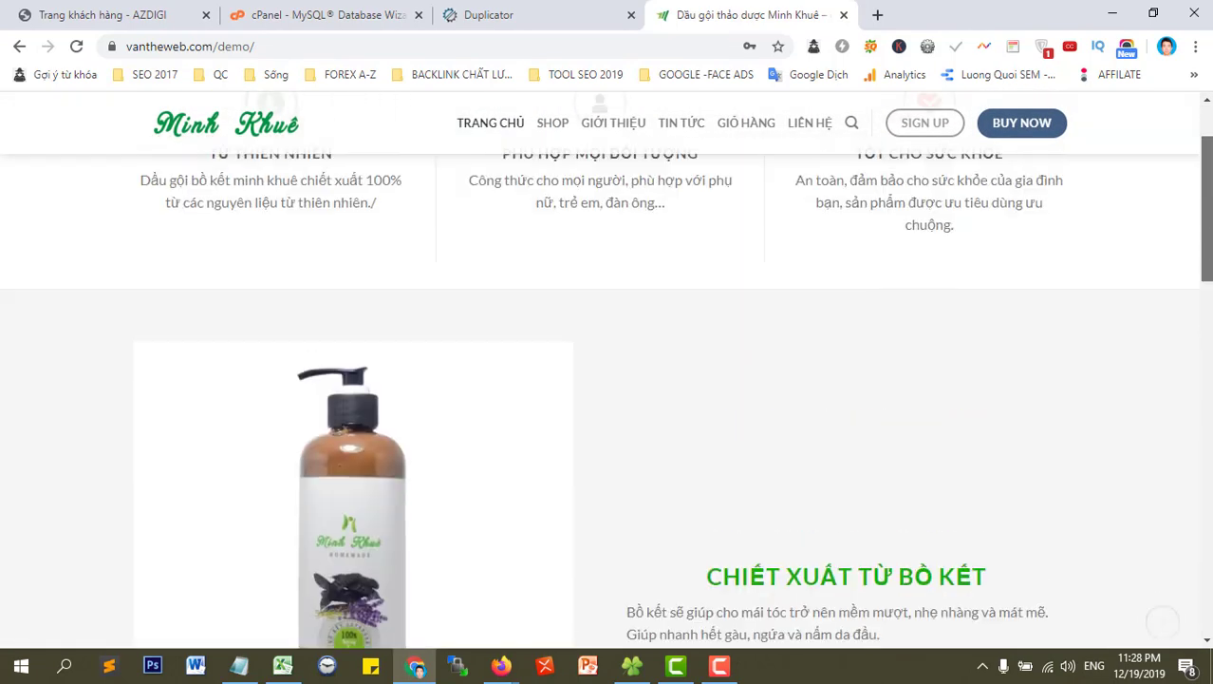